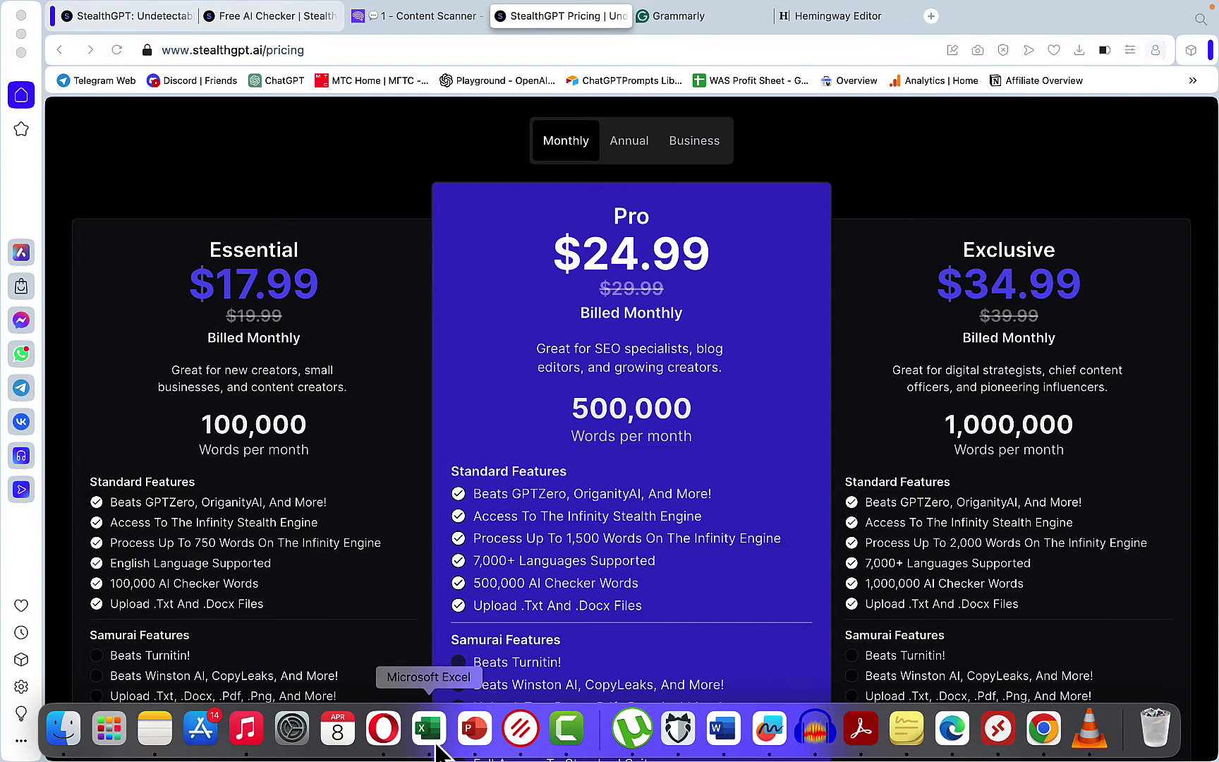
- Review the Originality 3.0 scores of four tools in the comparison table, then return to StealthGPT pricing
click(428, 730)
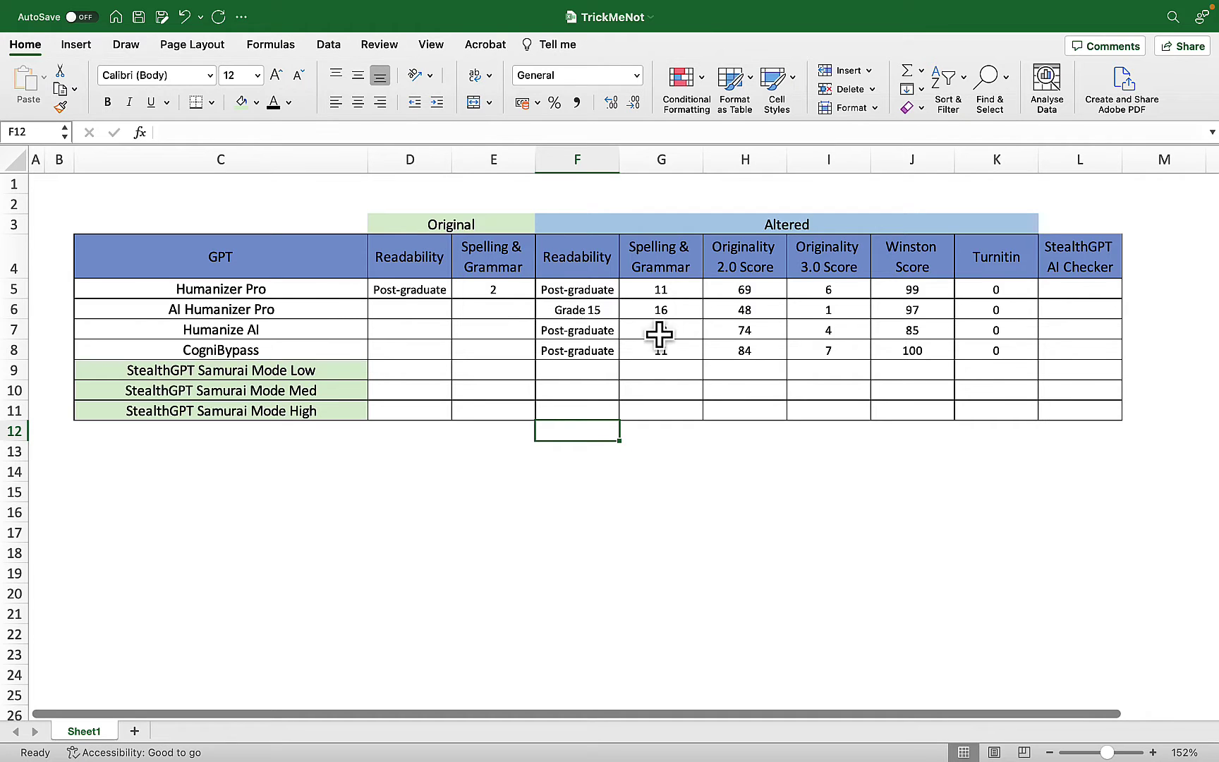
drag(834, 285, 838, 357)
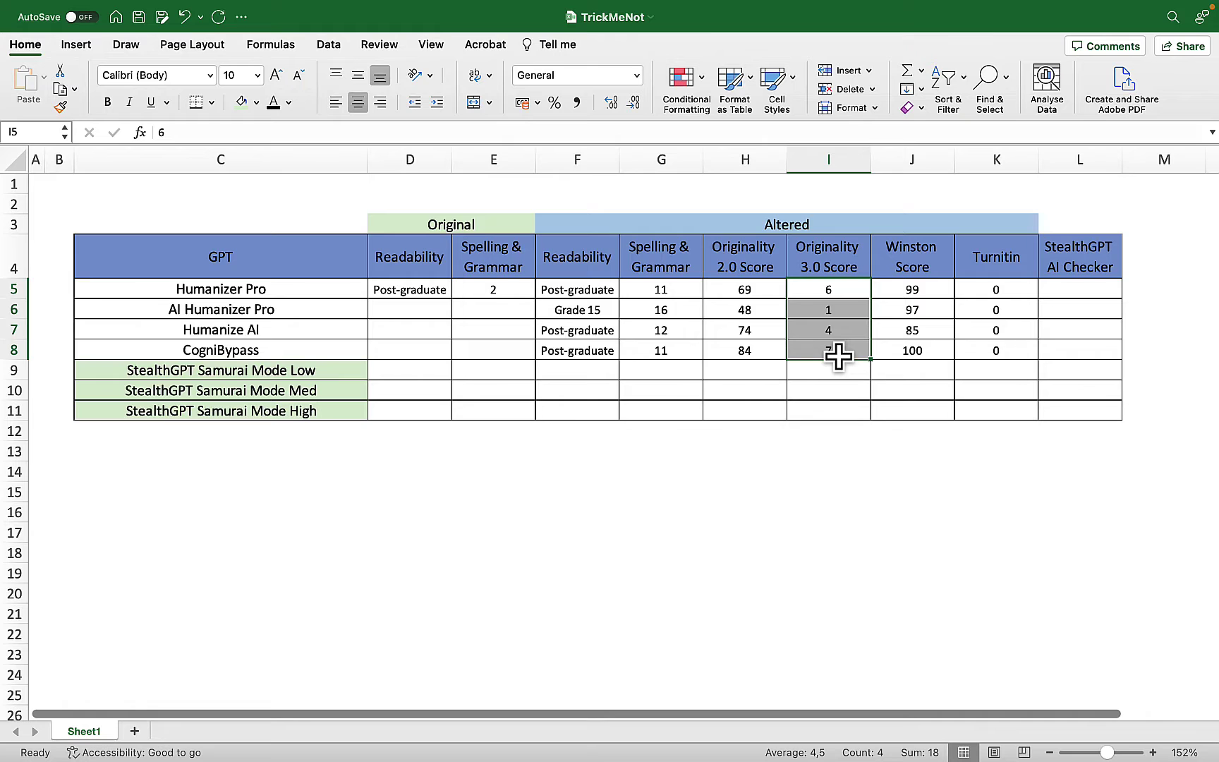
mouse_move(291, 730)
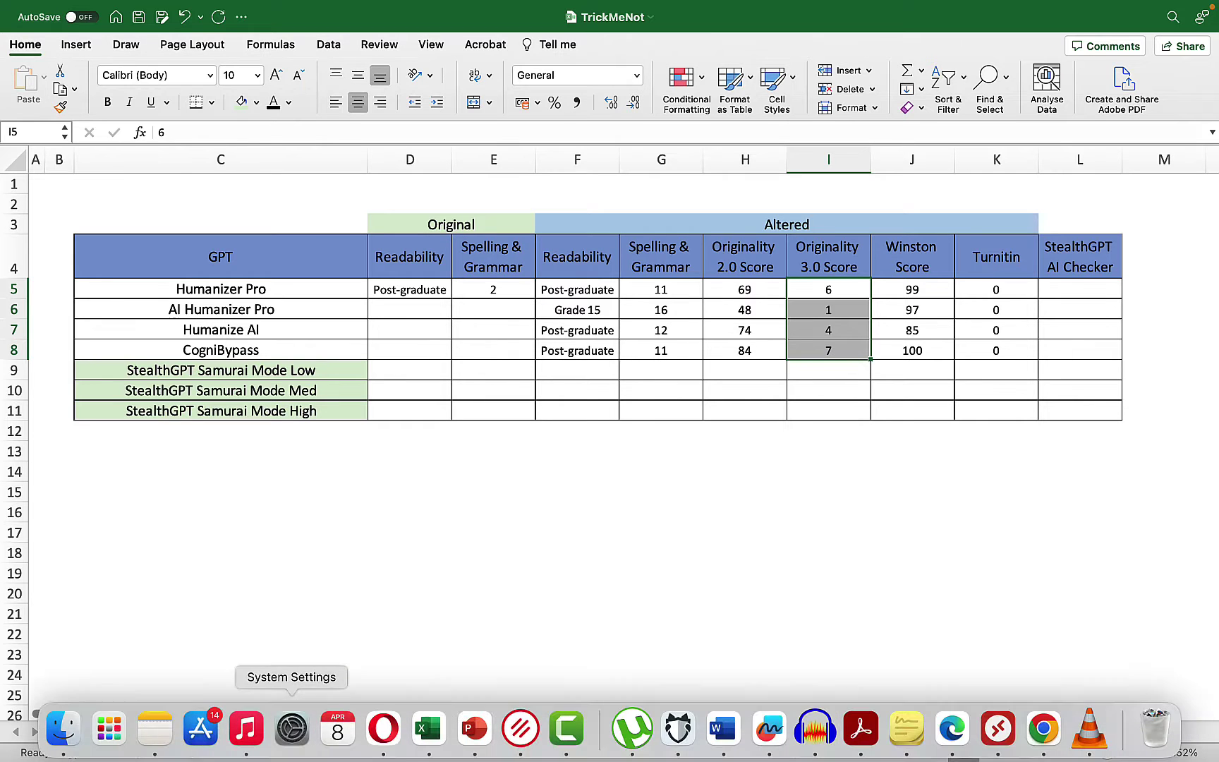
click(384, 729)
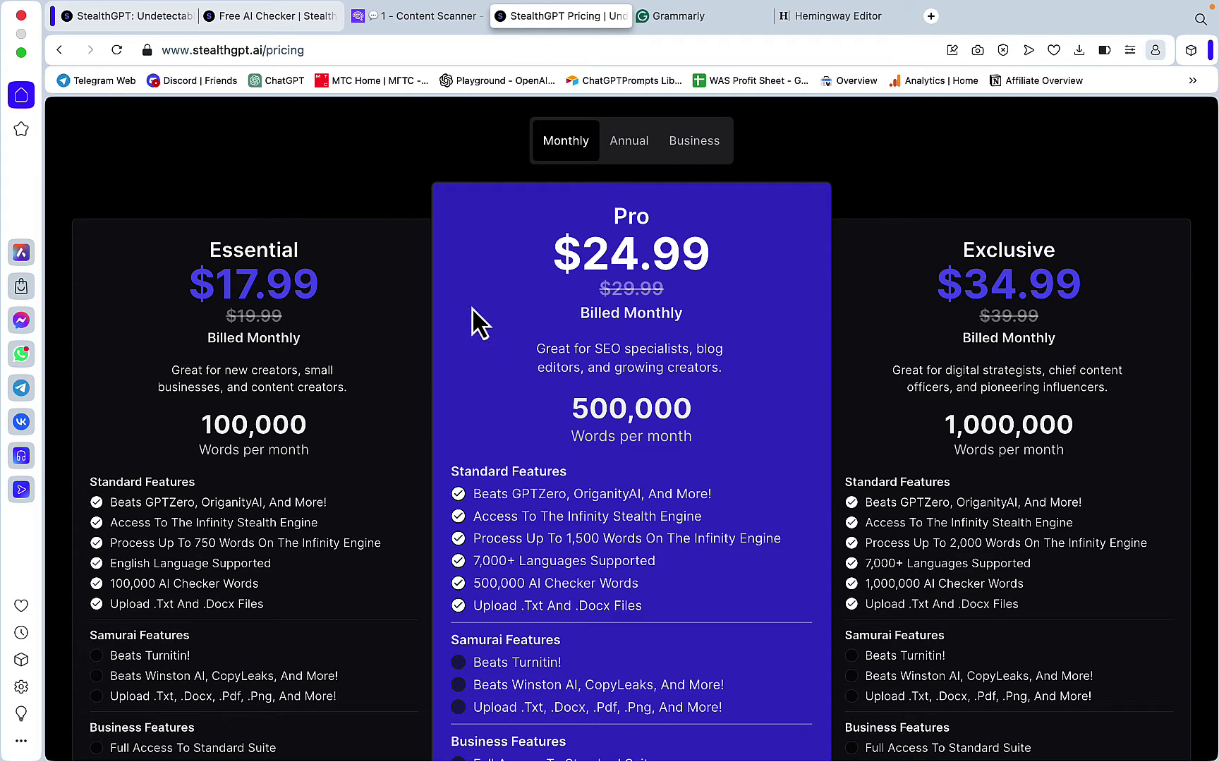
- View StealthGPT's Business pricing plans, then close the pricing page to reach the Bypass Tool
scroll(777, 402, down, 3)
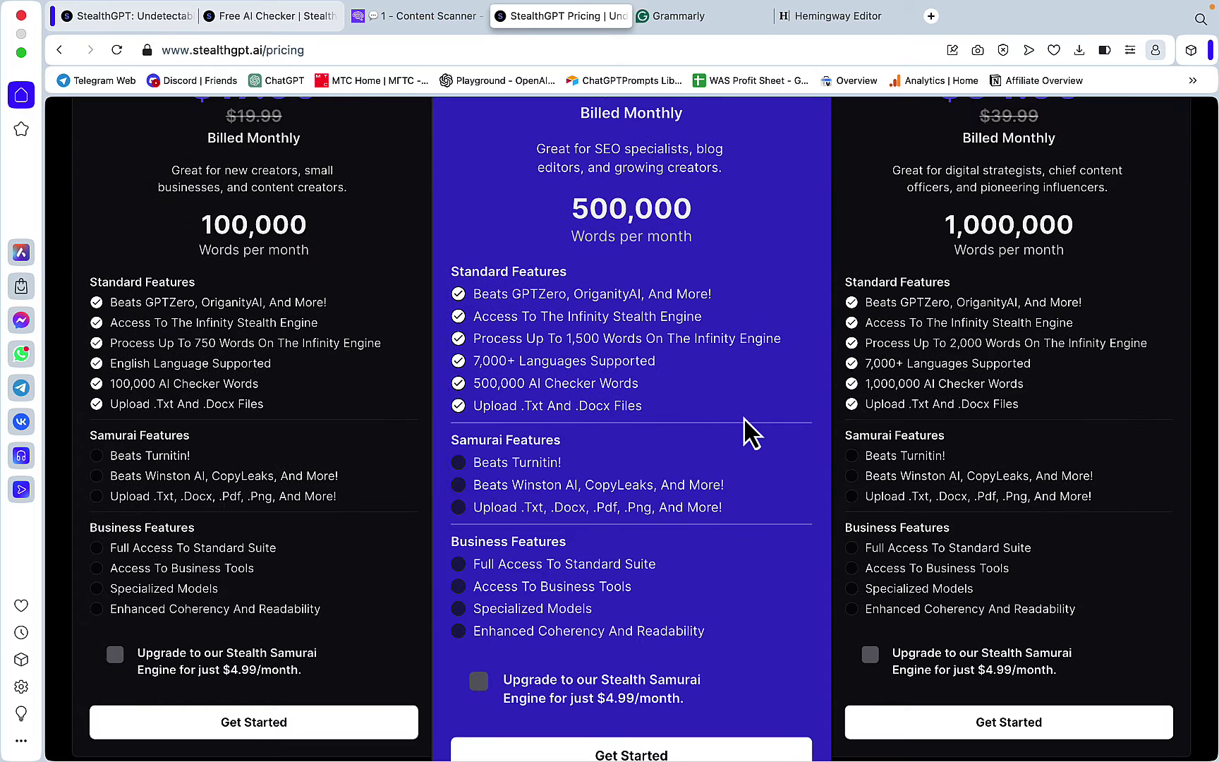
scroll(745, 418, up, 2)
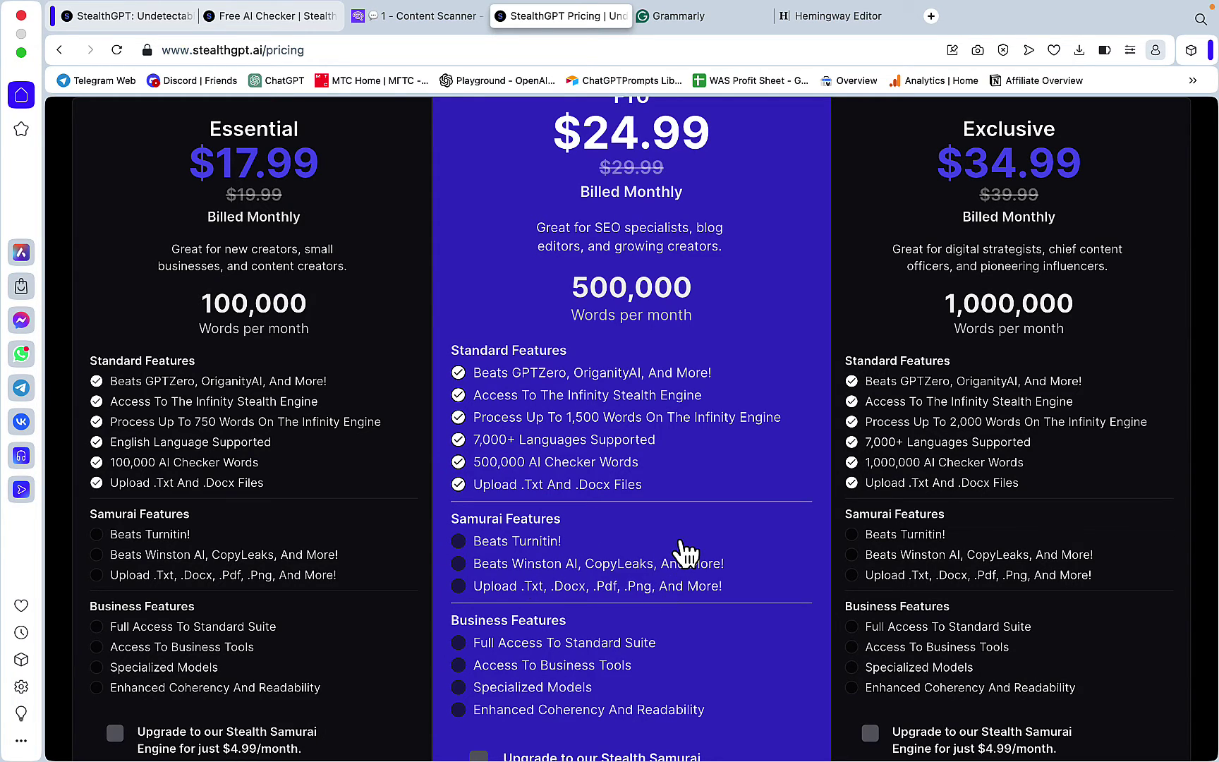
scroll(683, 551, up, 3)
click(709, 157)
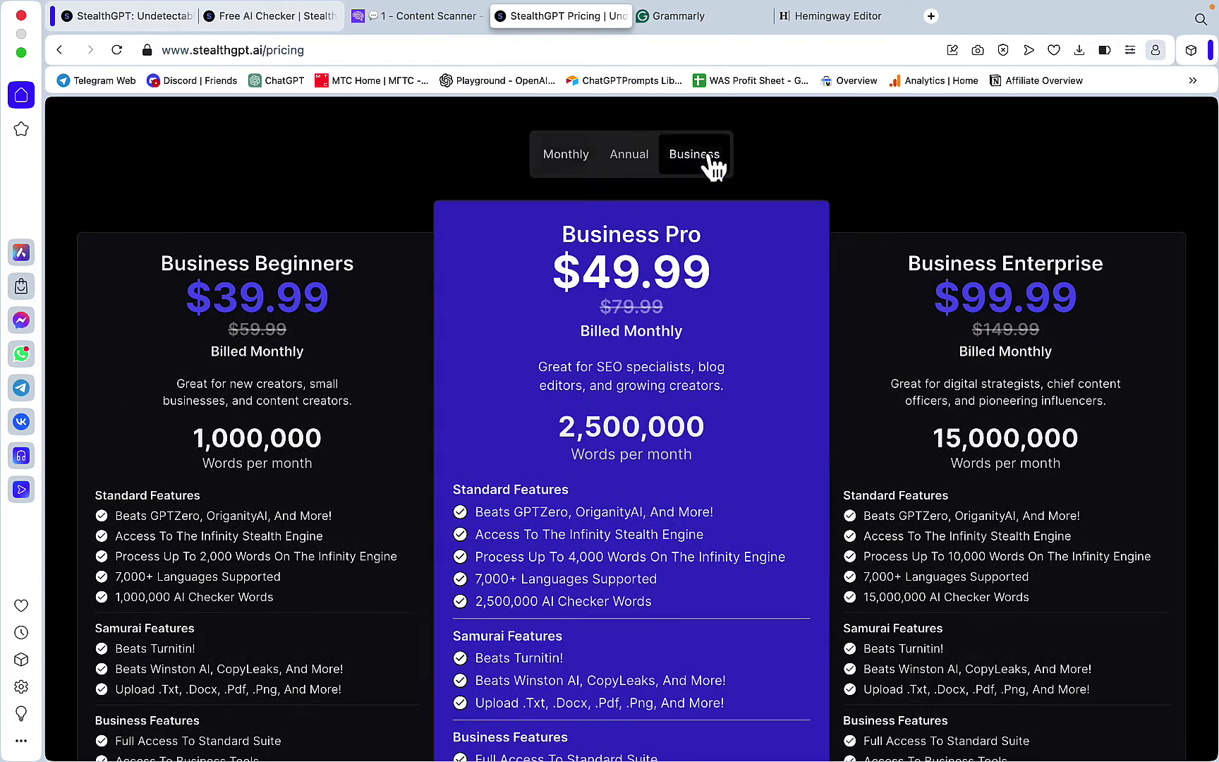
scroll(732, 393, down, 3)
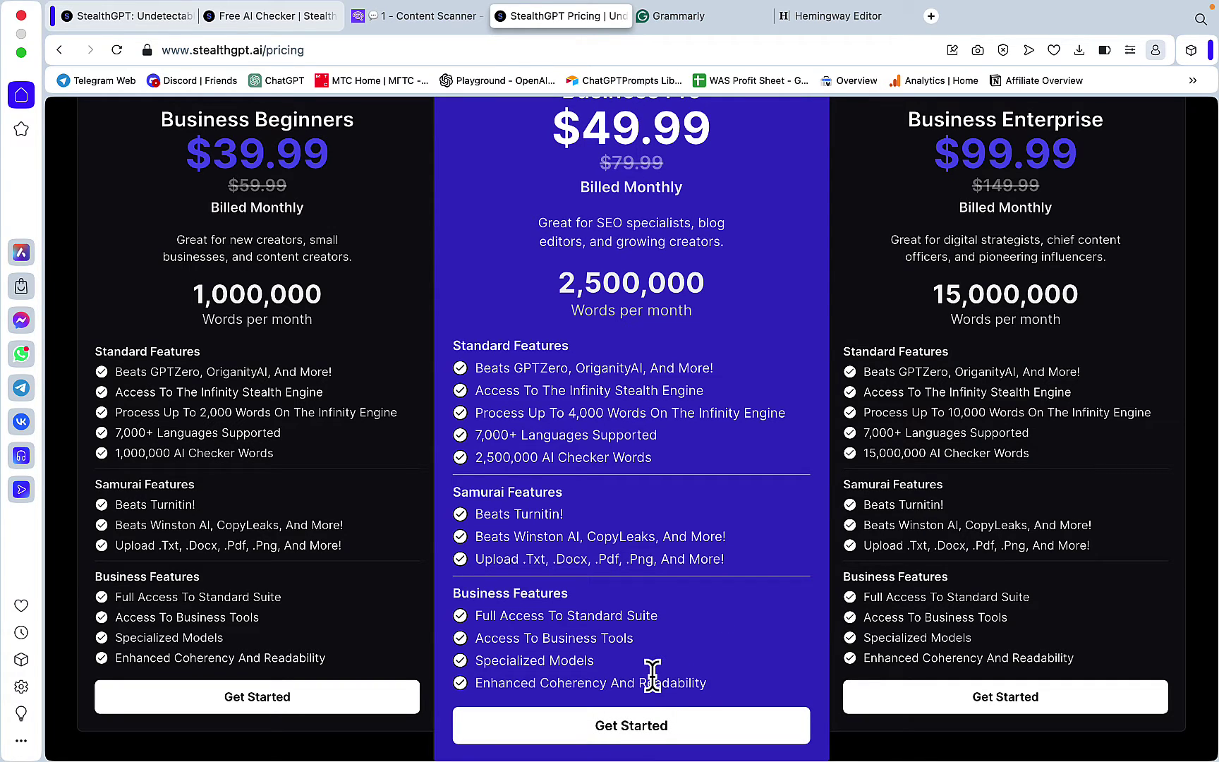
key(super+w)
click(116, 21)
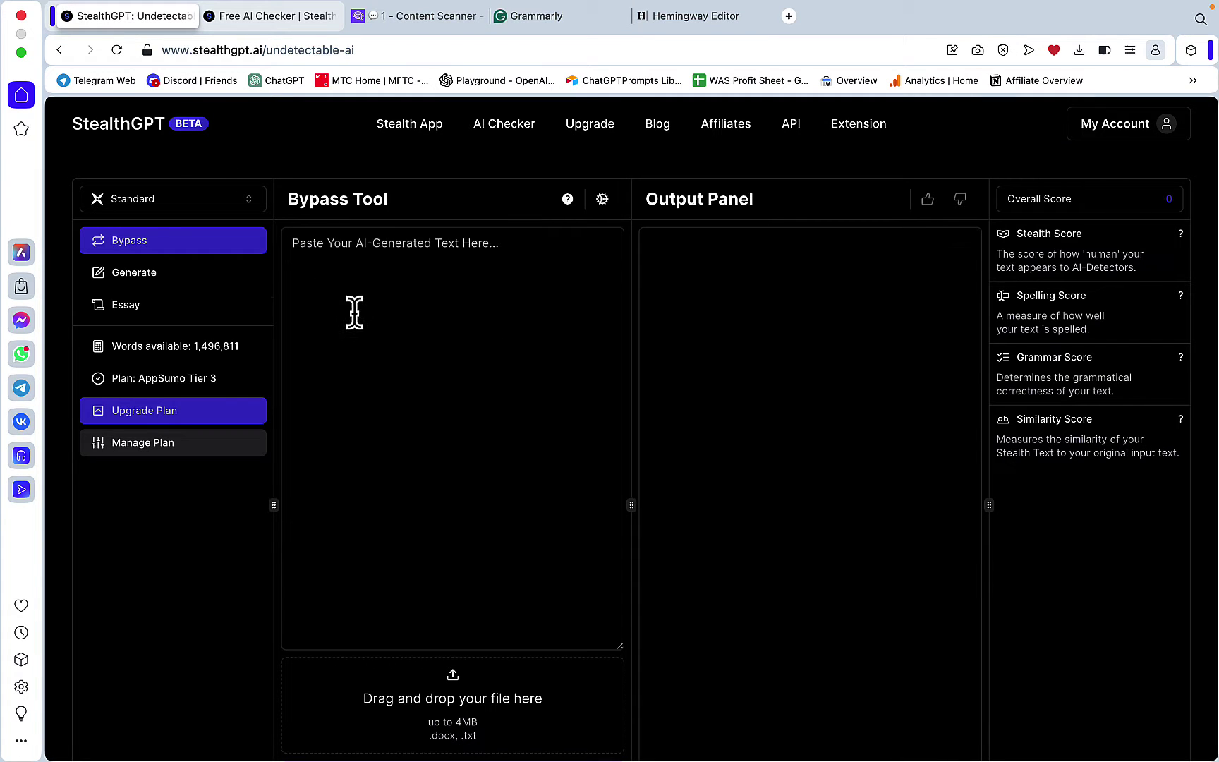
- Choose the Samurai engine for the Bypass Tool
click(250, 200)
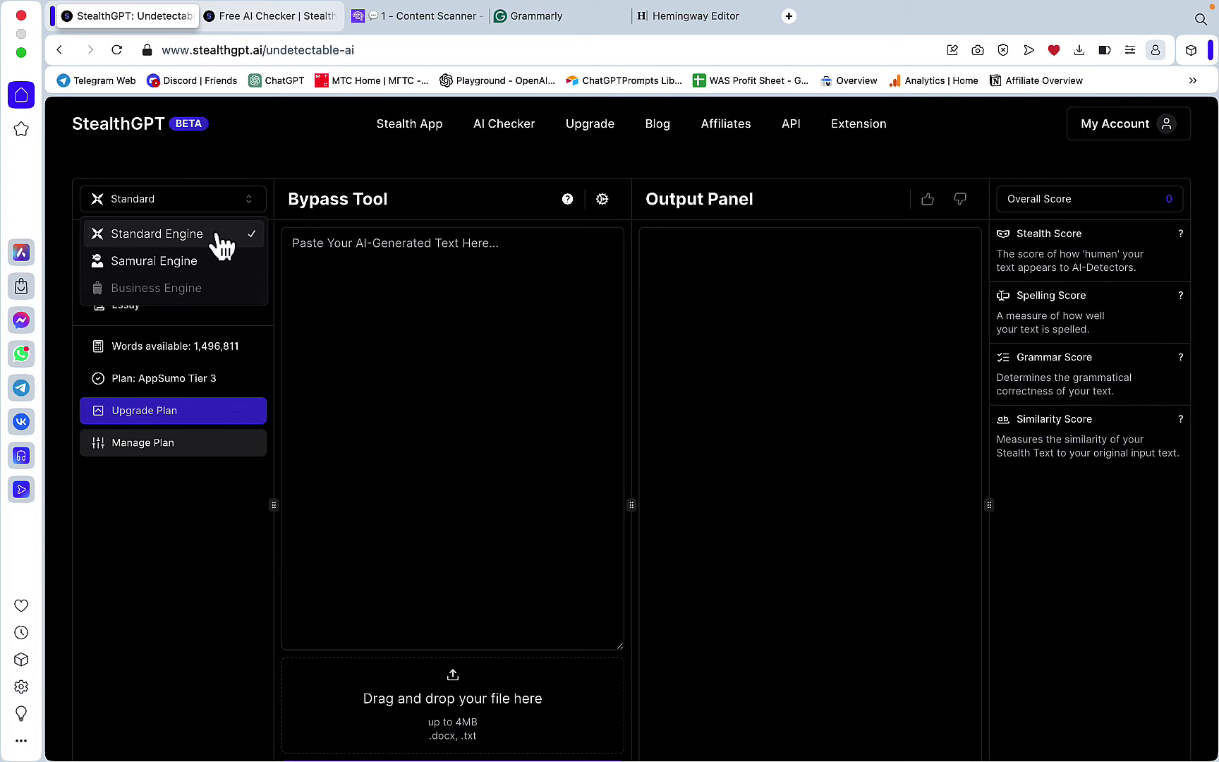
click(164, 266)
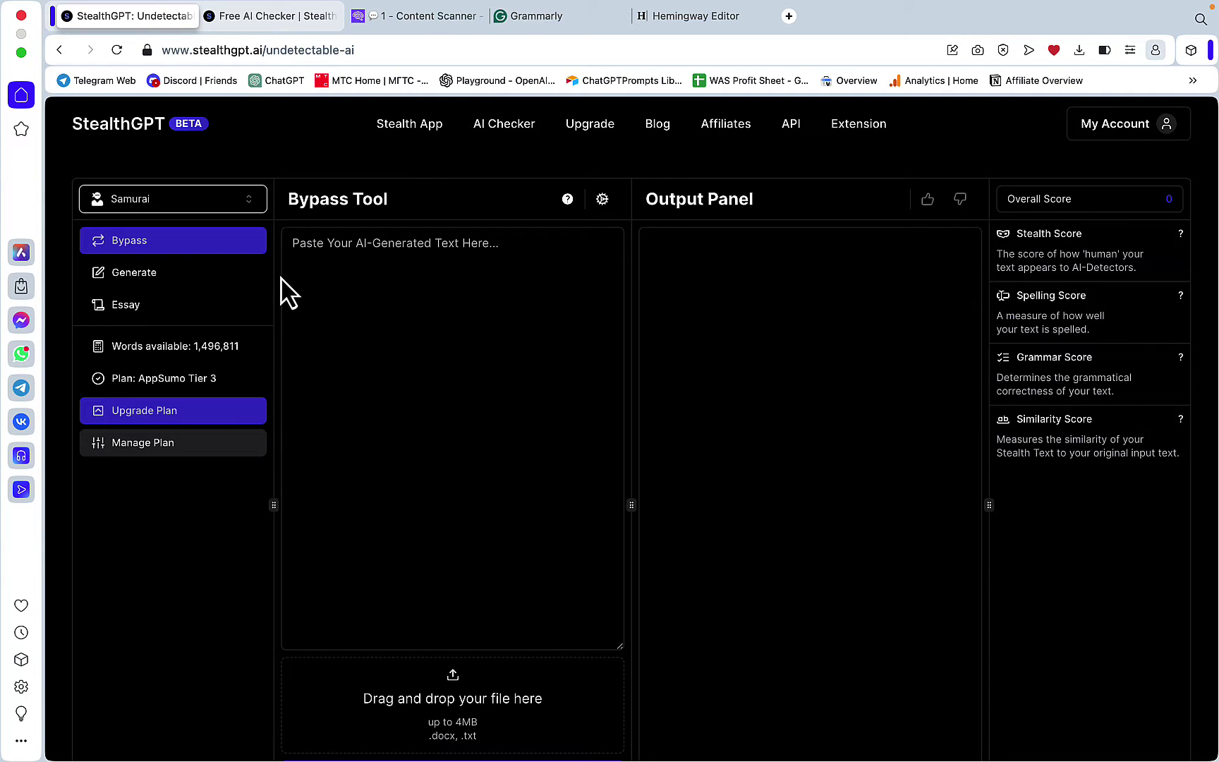
click(243, 206)
click(572, 273)
- Compare the Low, Medium and High stealth modes, leaving Stealth Mode set to Low
click(603, 200)
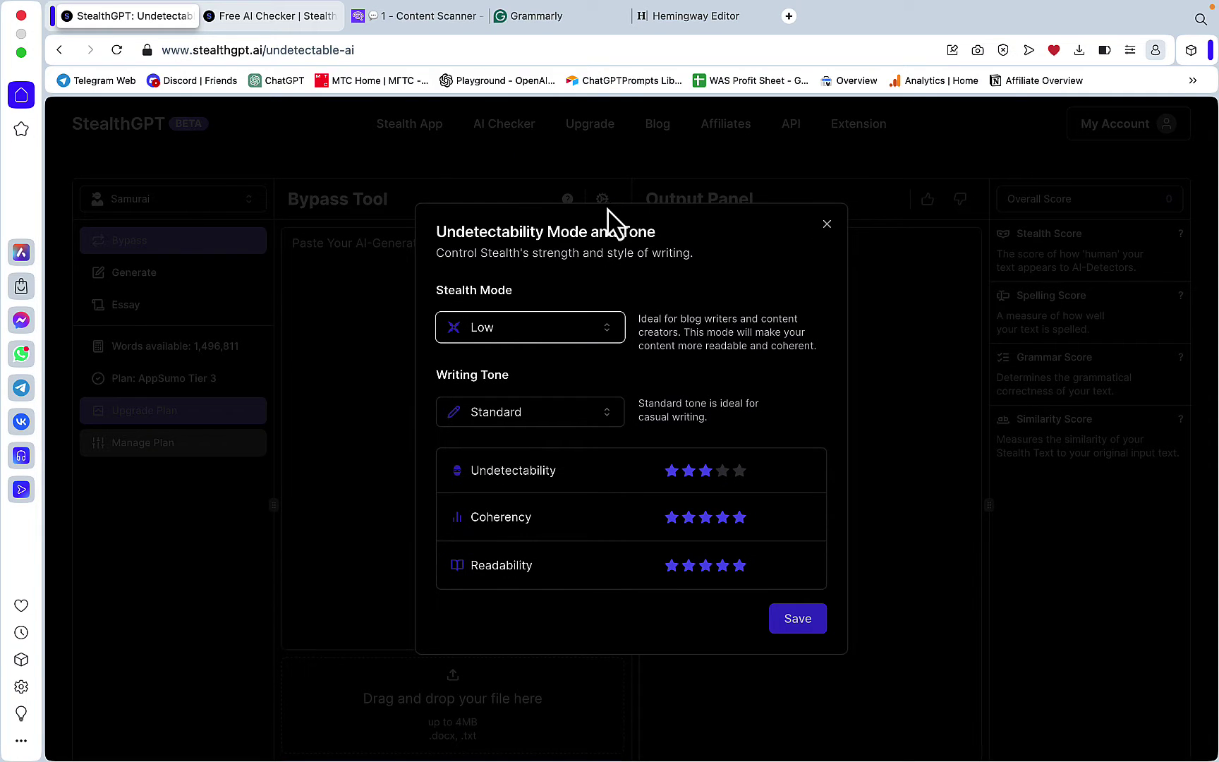
click(601, 337)
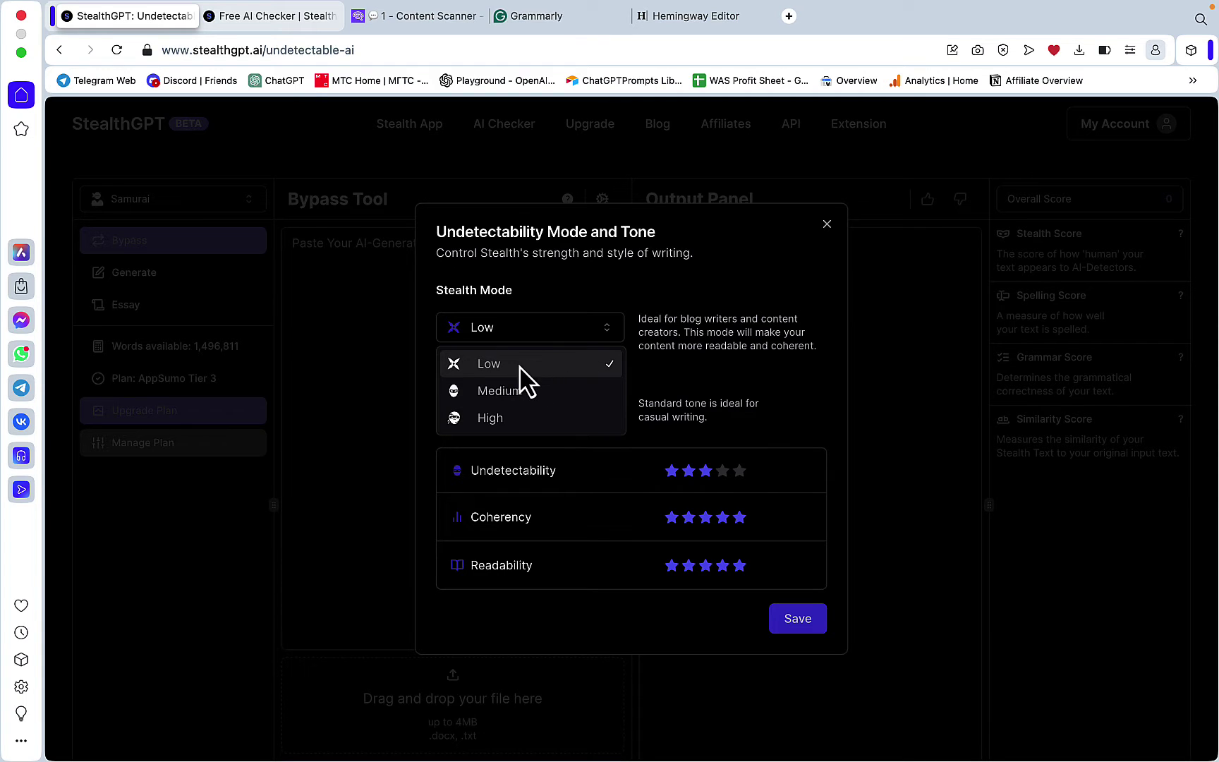
click(763, 402)
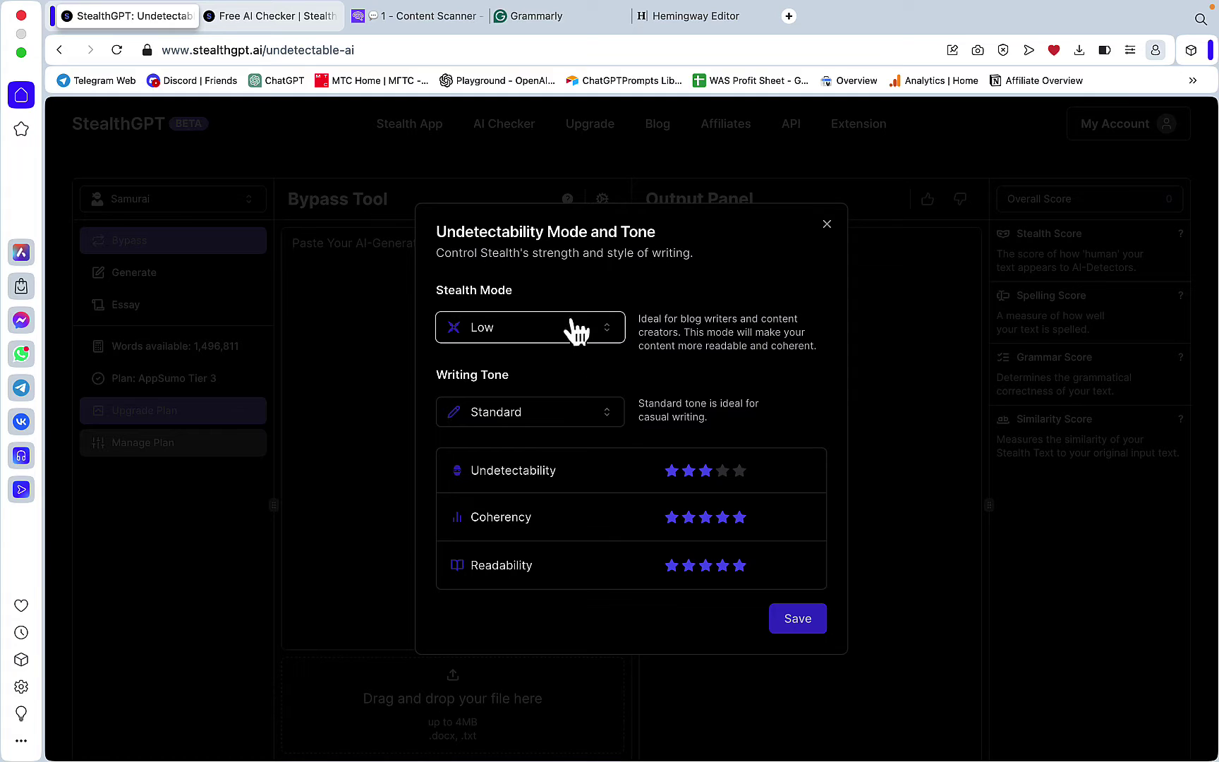
click(565, 348)
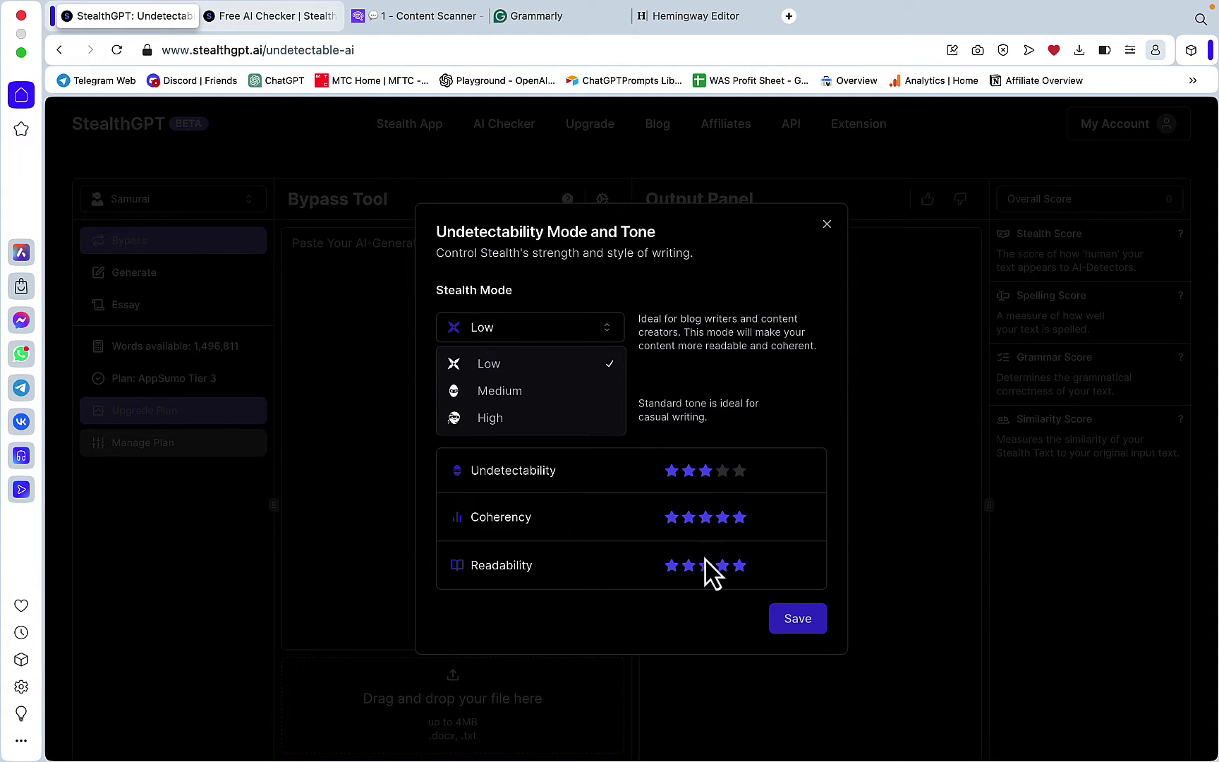
click(500, 391)
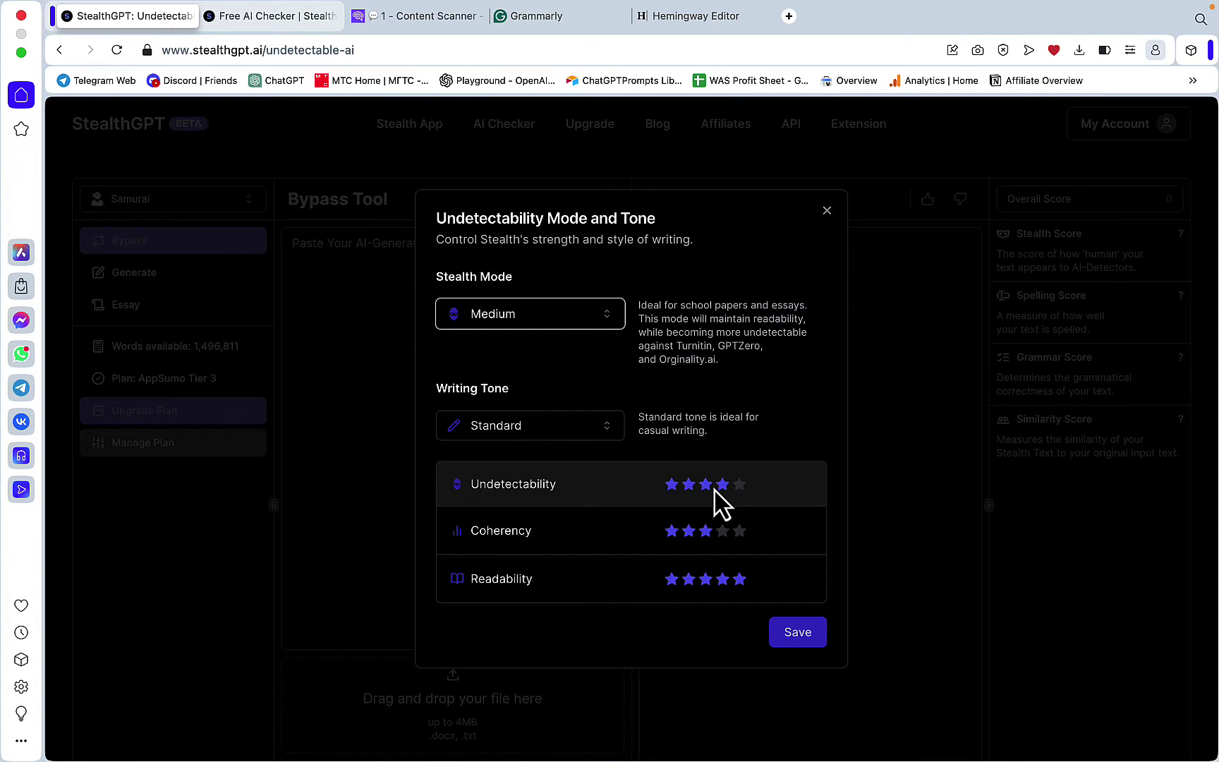
click(603, 319)
click(554, 403)
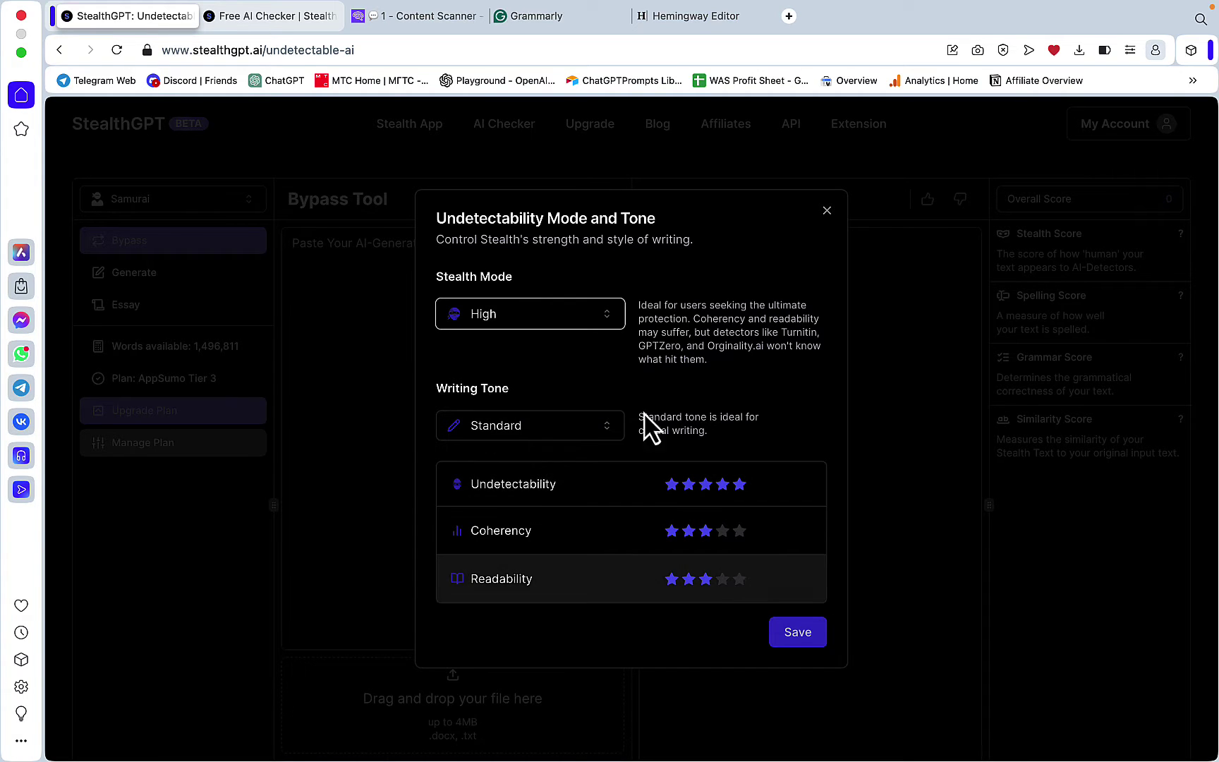
click(610, 318)
click(555, 353)
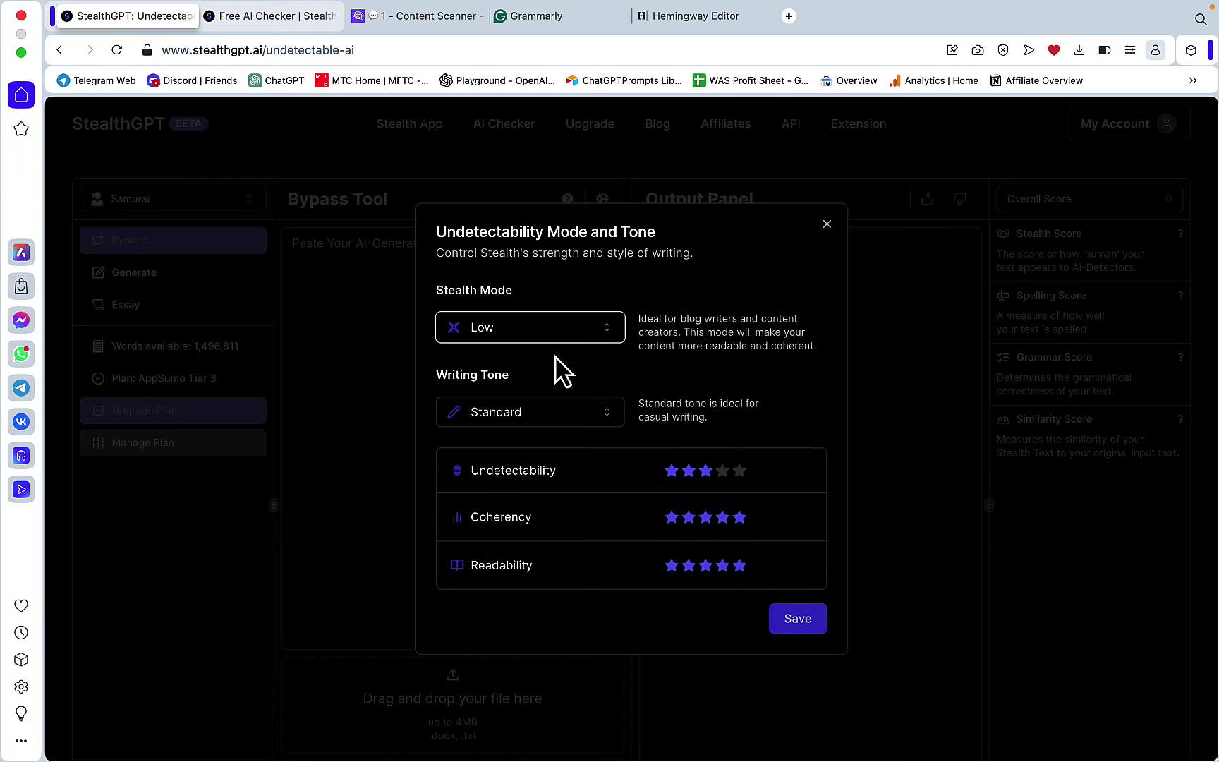
key(Escape)
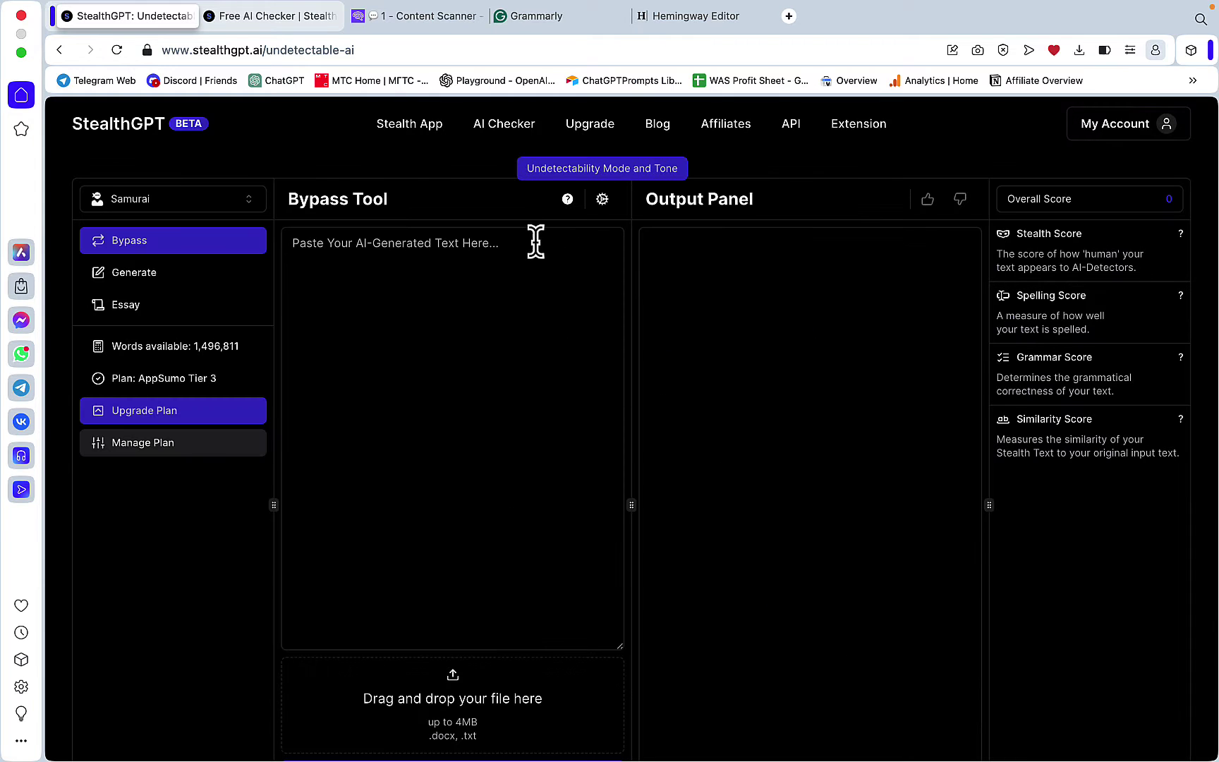
click(503, 131)
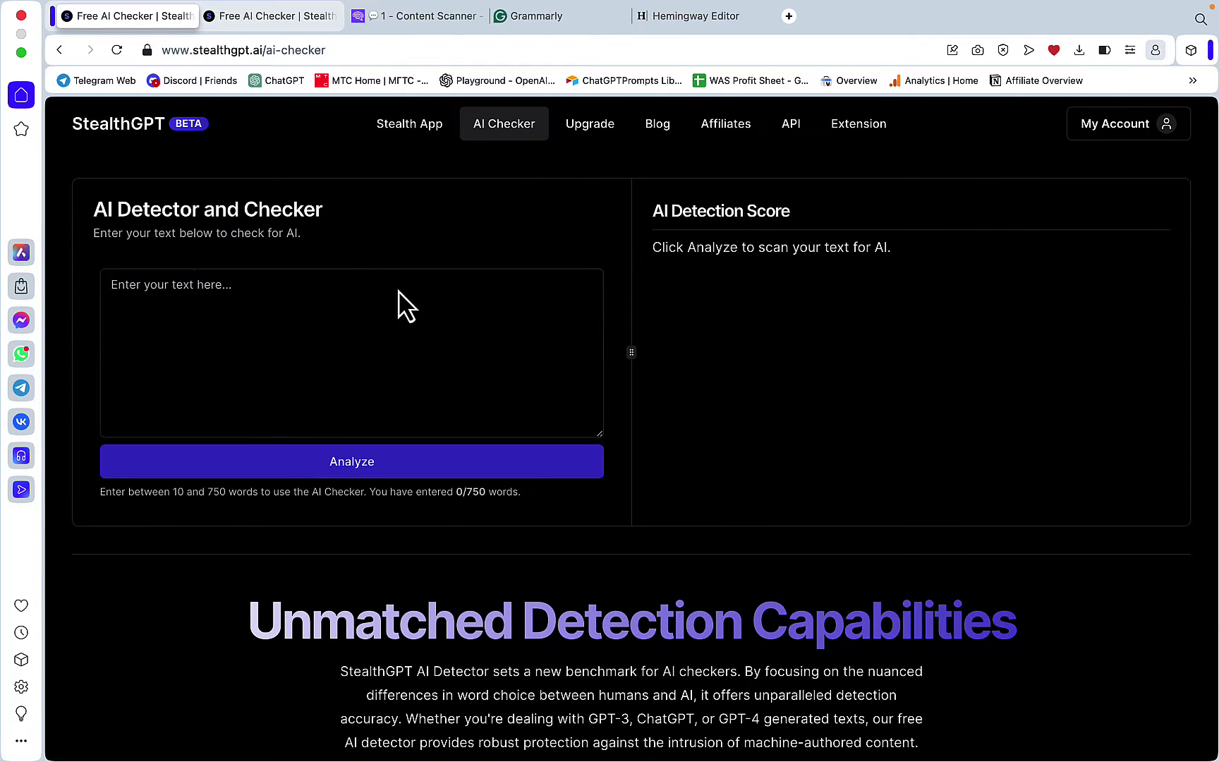
click(388, 335)
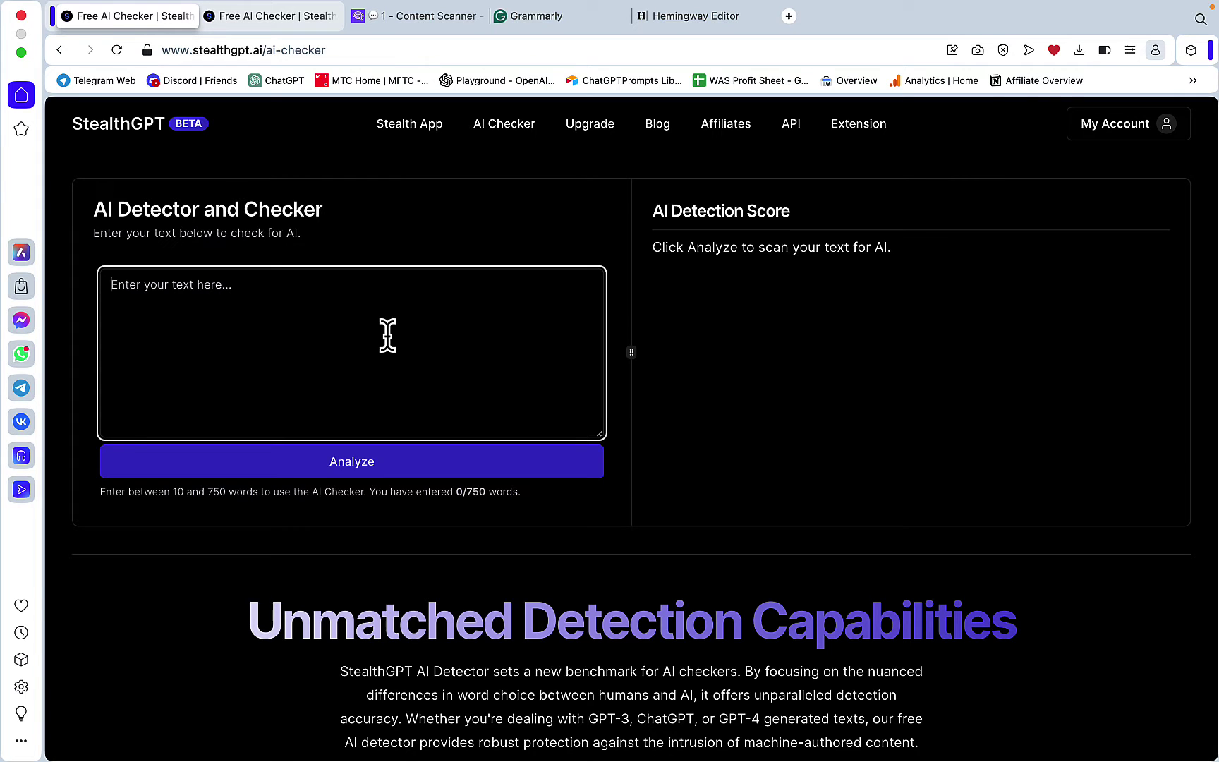
click(149, 128)
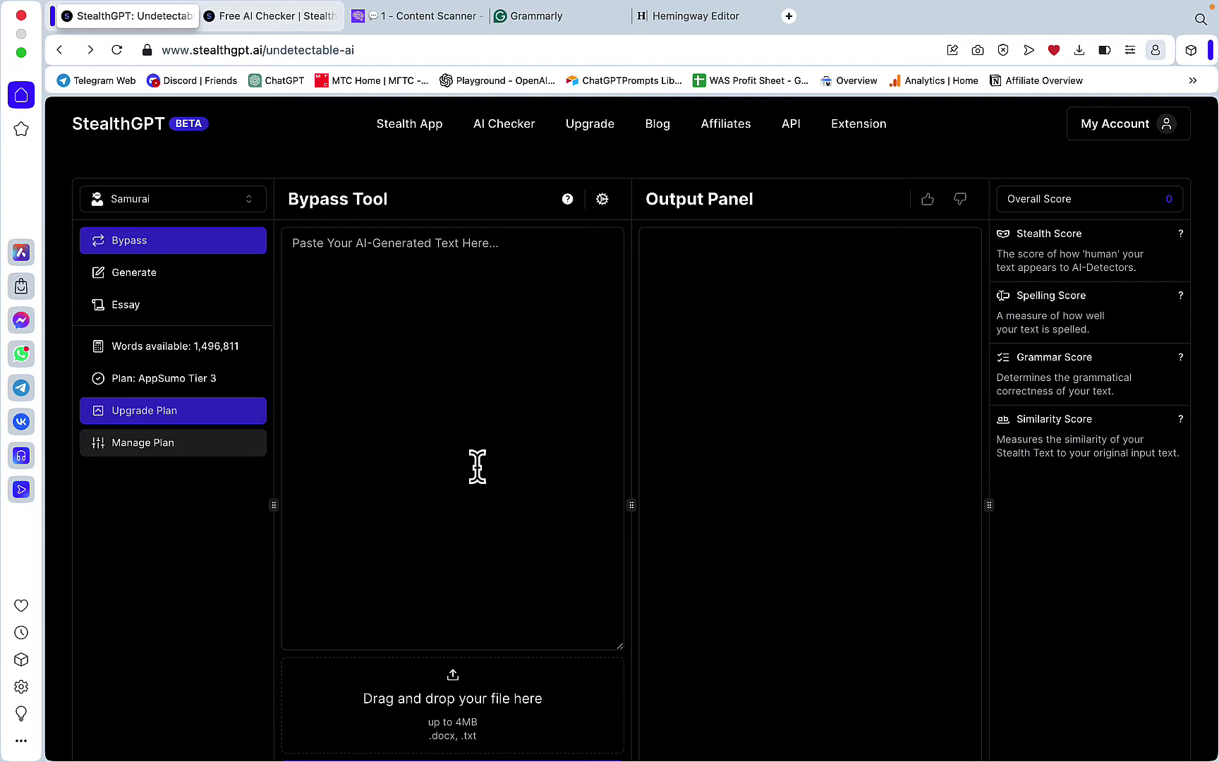
- Reselect the Samurai engine and save the Low stealth mode settings
click(243, 205)
click(189, 264)
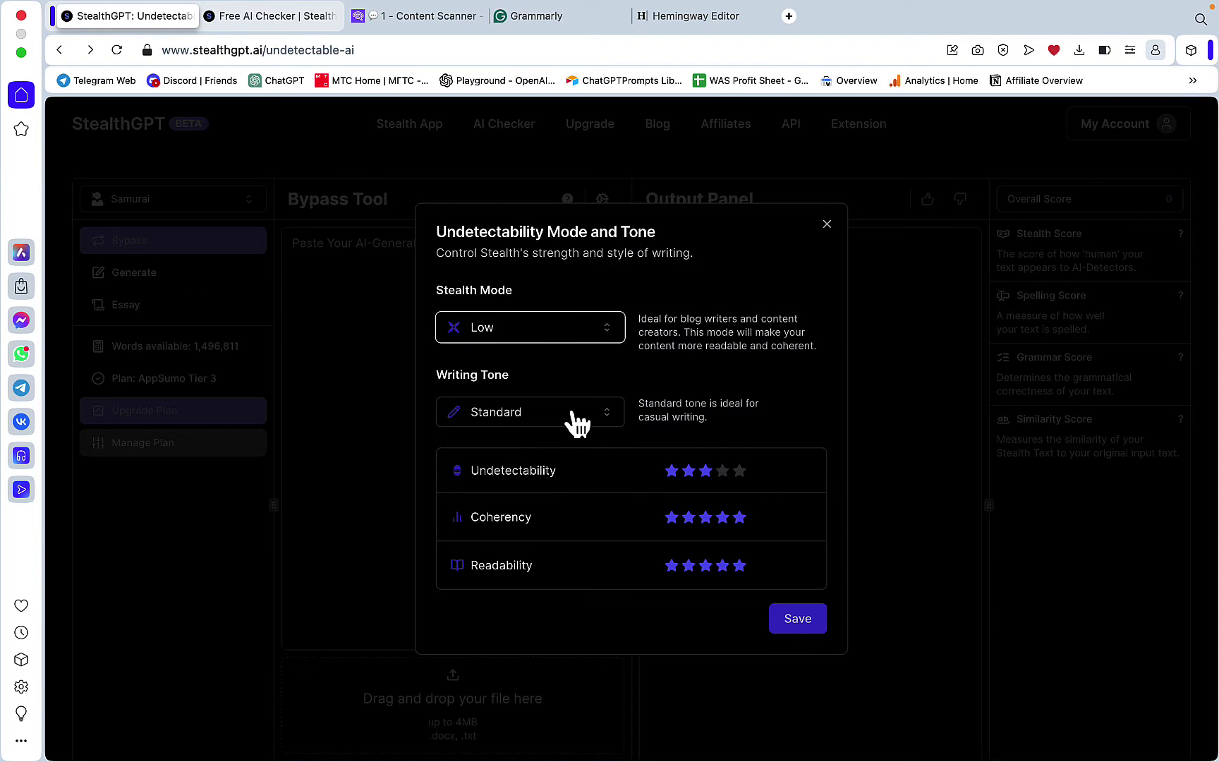
click(810, 626)
- Generate a Samurai Low rewrite of the pasted essay and paste it into the Grammarly document
click(368, 245)
key(super+v)
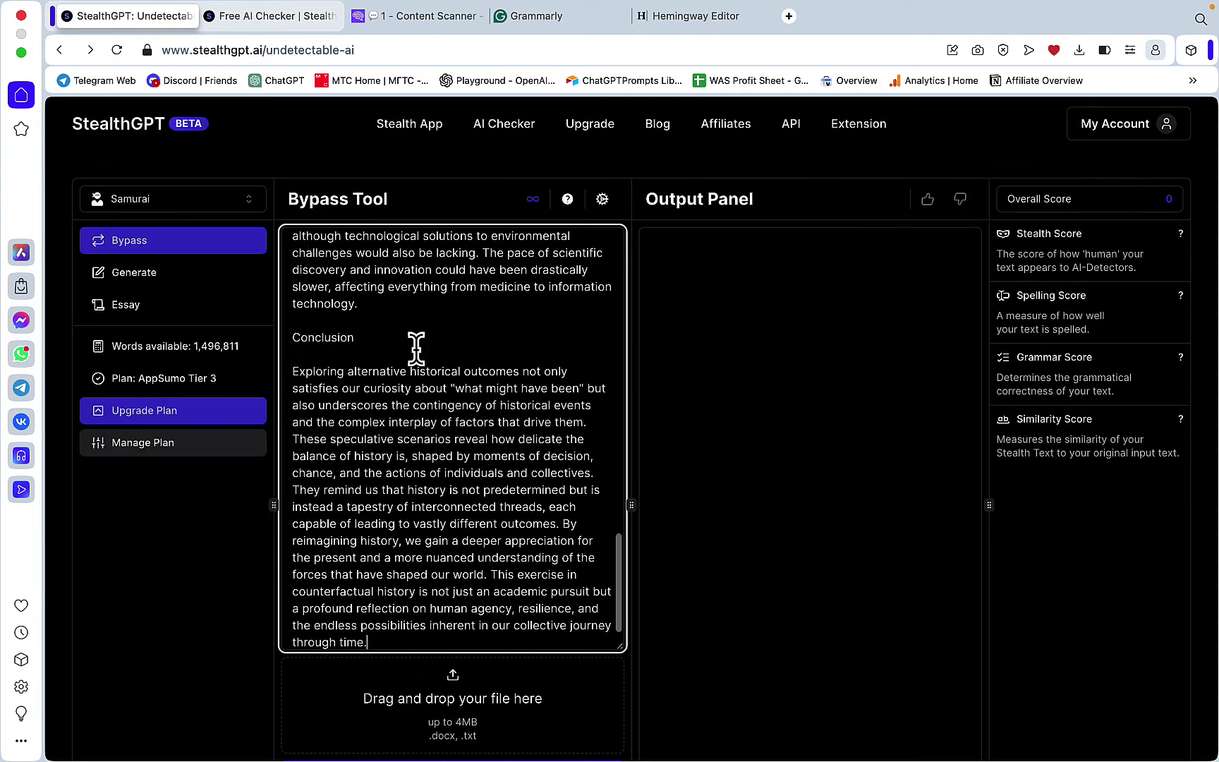
scroll(563, 592, down, 3)
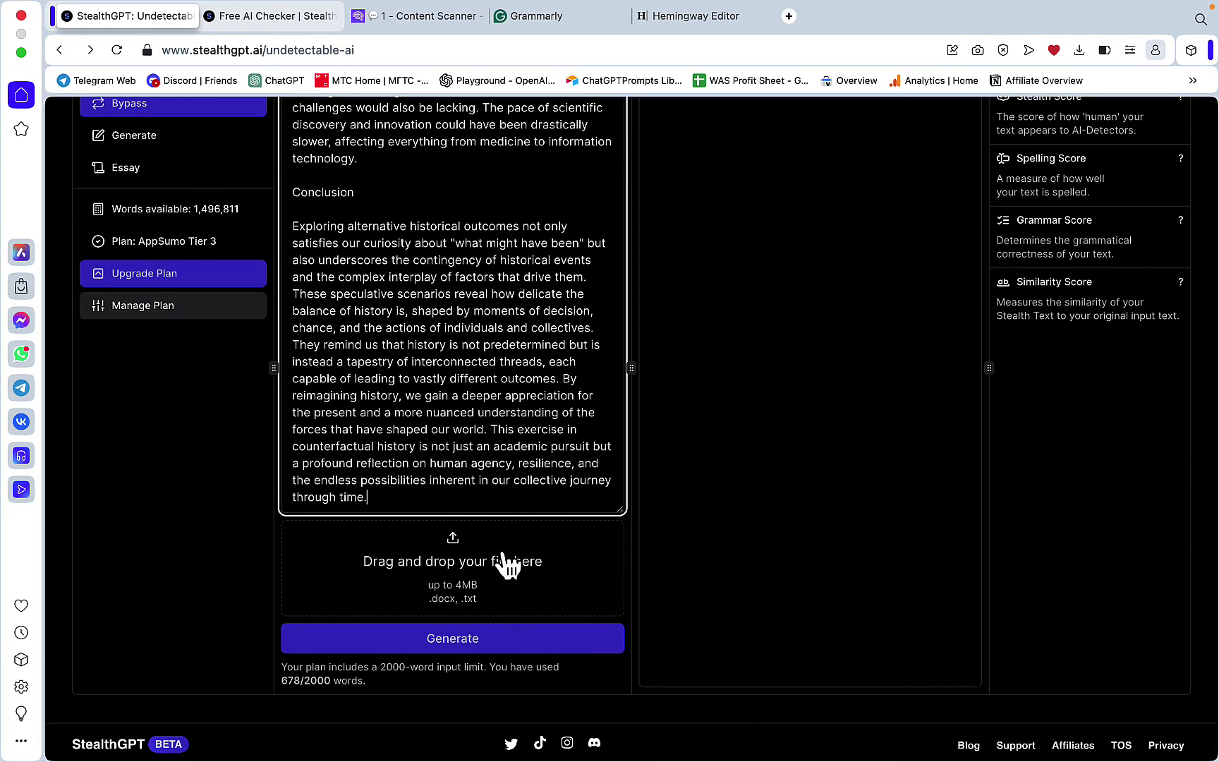
scroll(544, 561, down, 1)
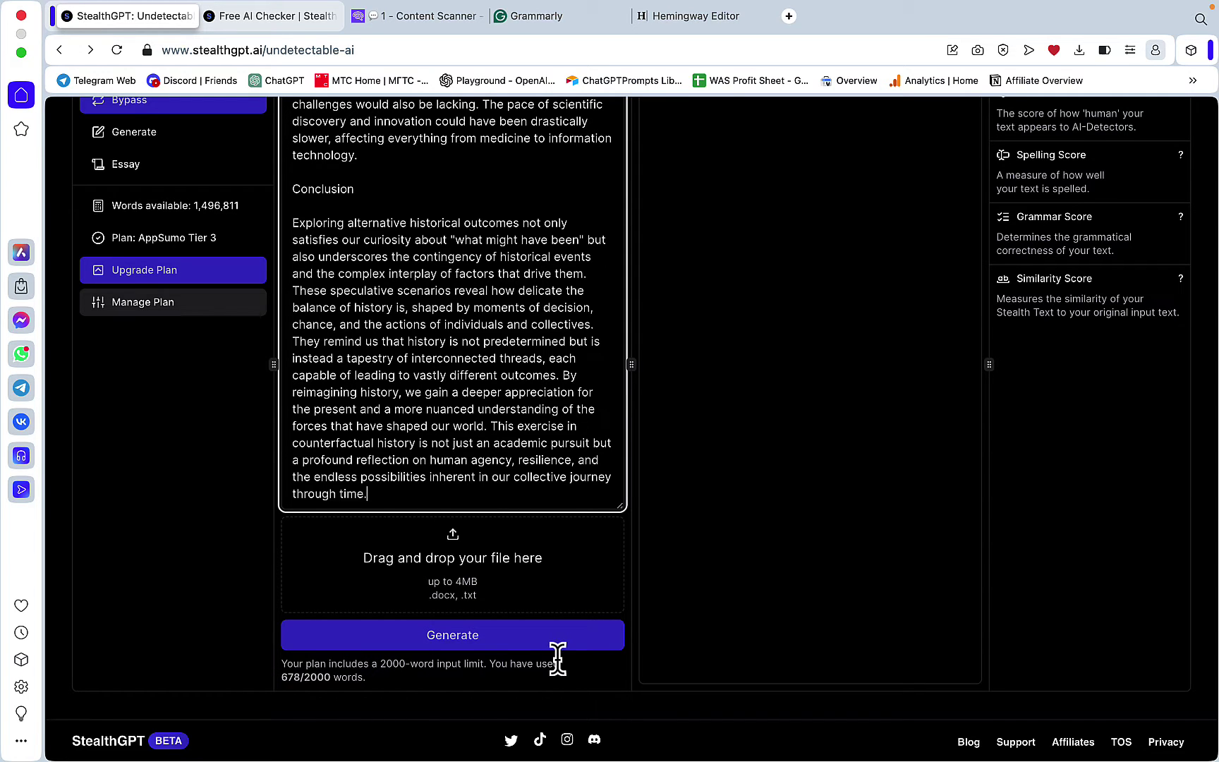
click(428, 635)
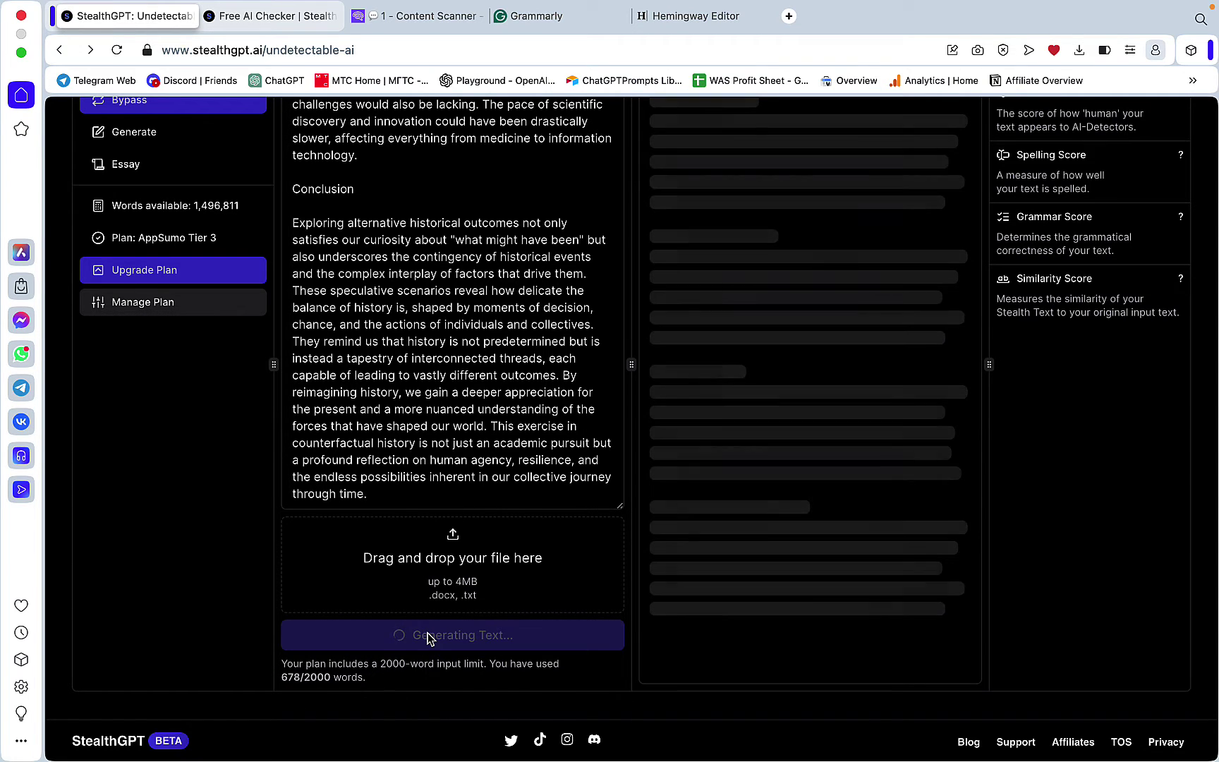
scroll(790, 522, up, 3)
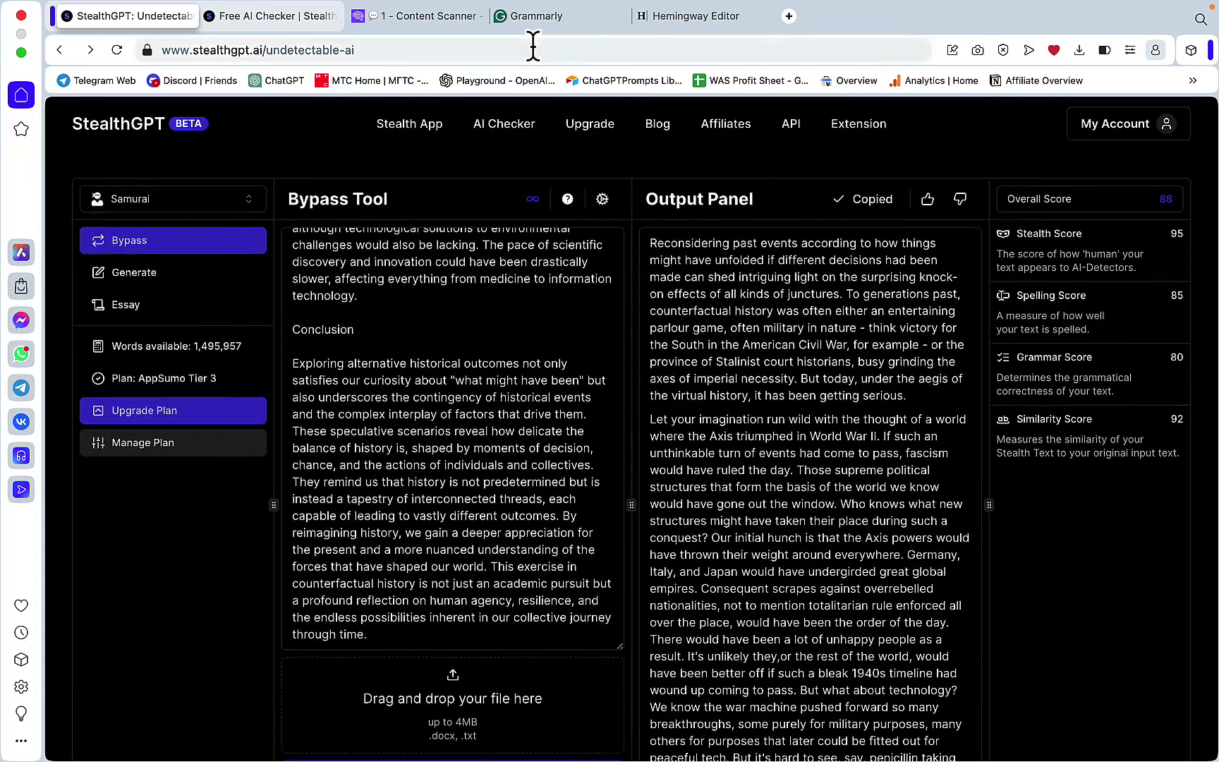
click(536, 21)
key(super+v)
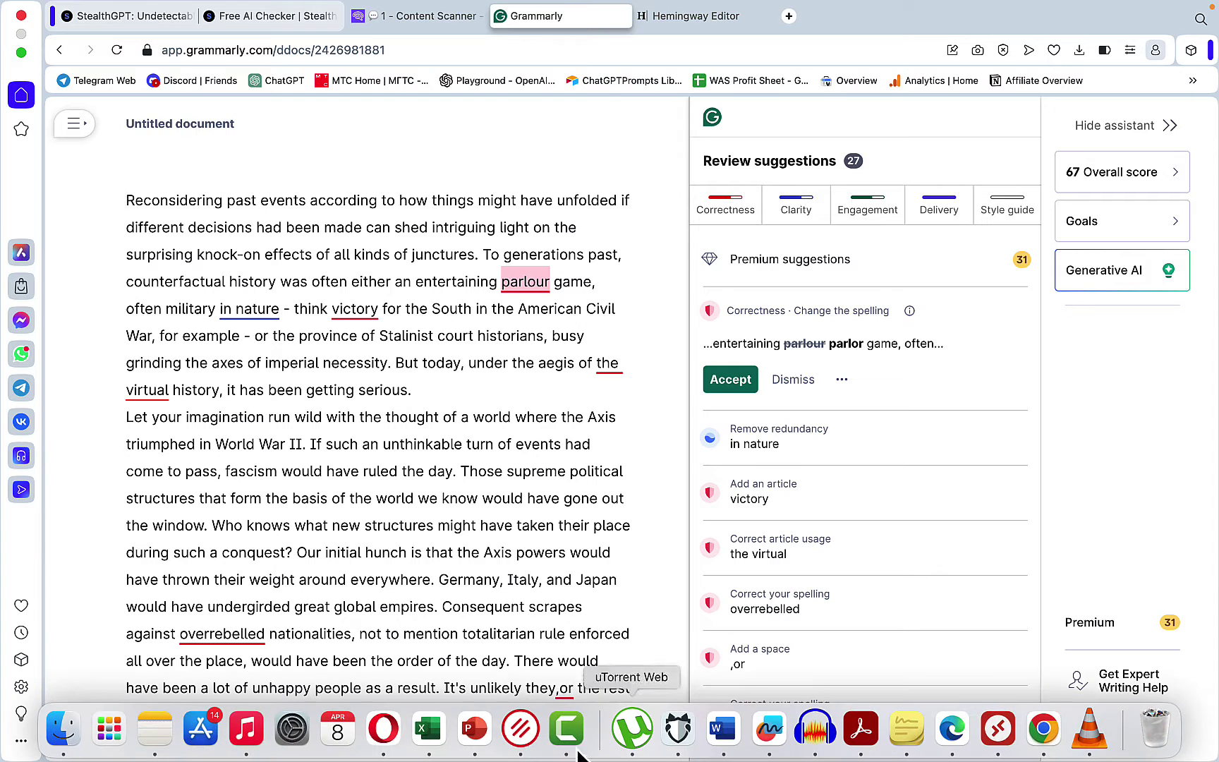
- Enter 27 in G9 as Samurai Mode Low's Spelling & Grammar count, comparing it with G5:G8
click(443, 745)
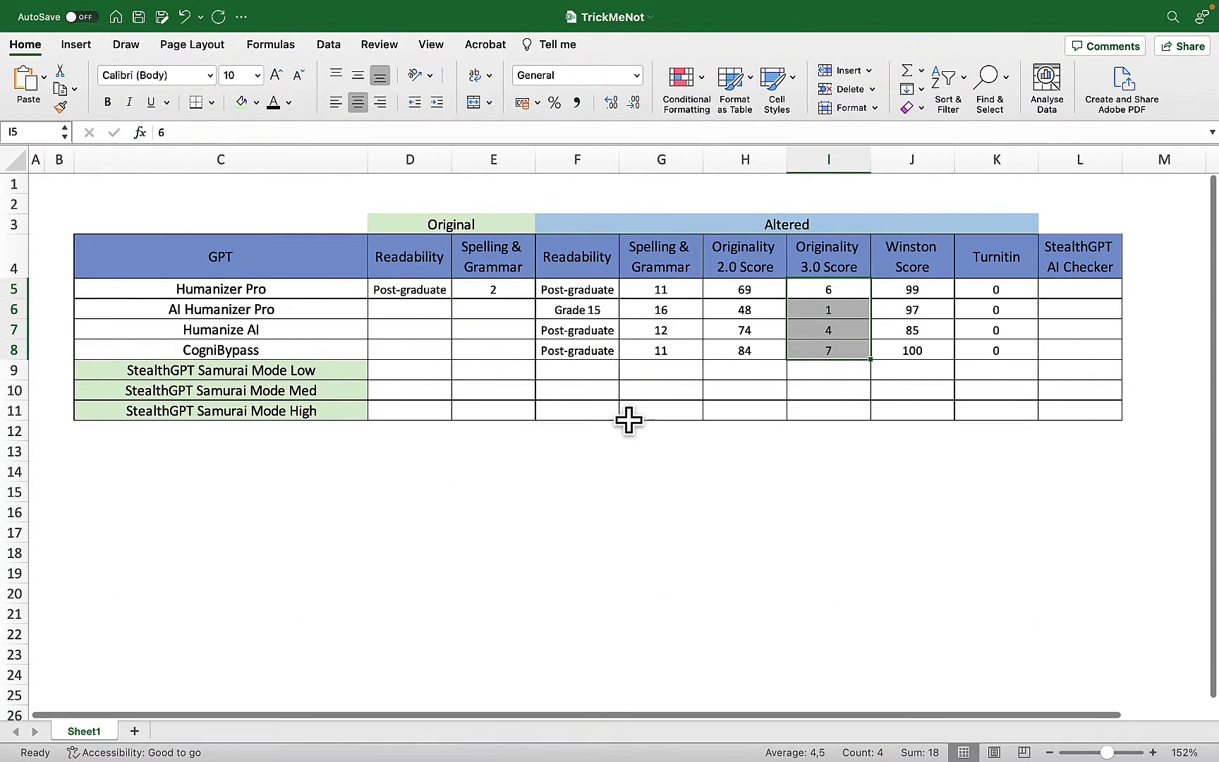
click(661, 371)
text(27)
key(Return)
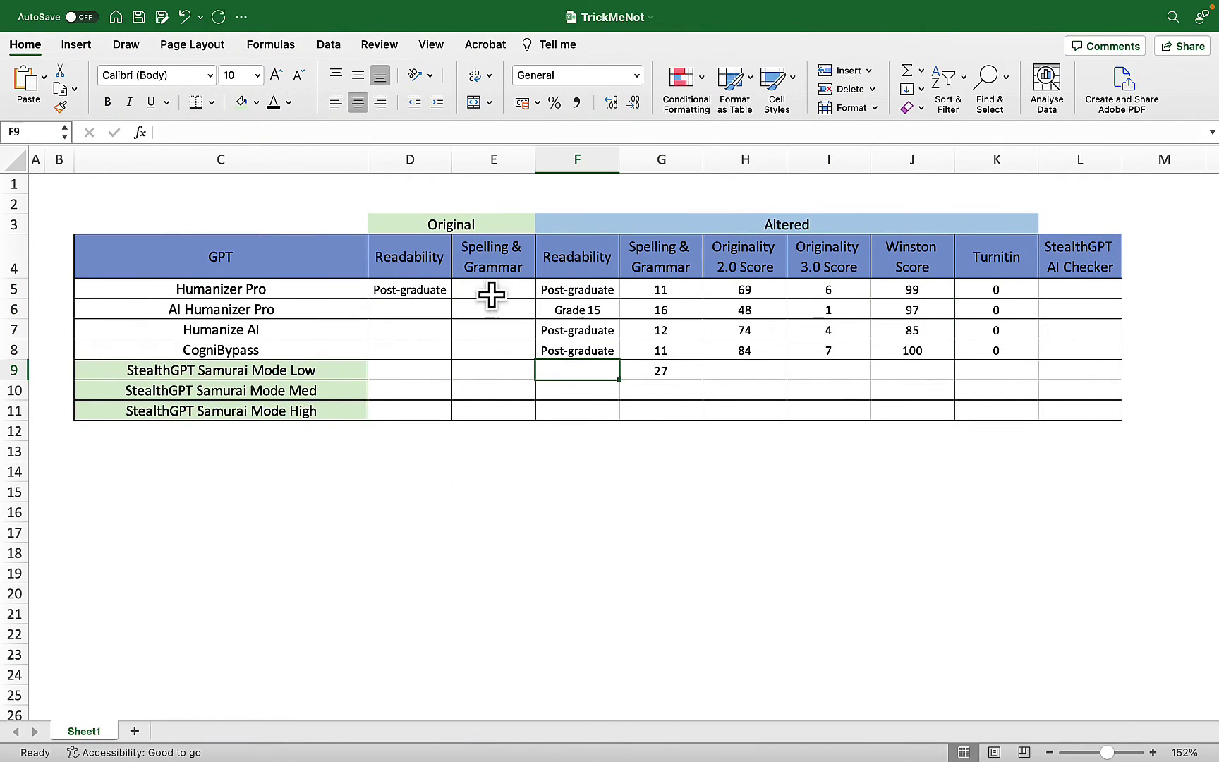
click(670, 287)
drag(671, 288, 667, 346)
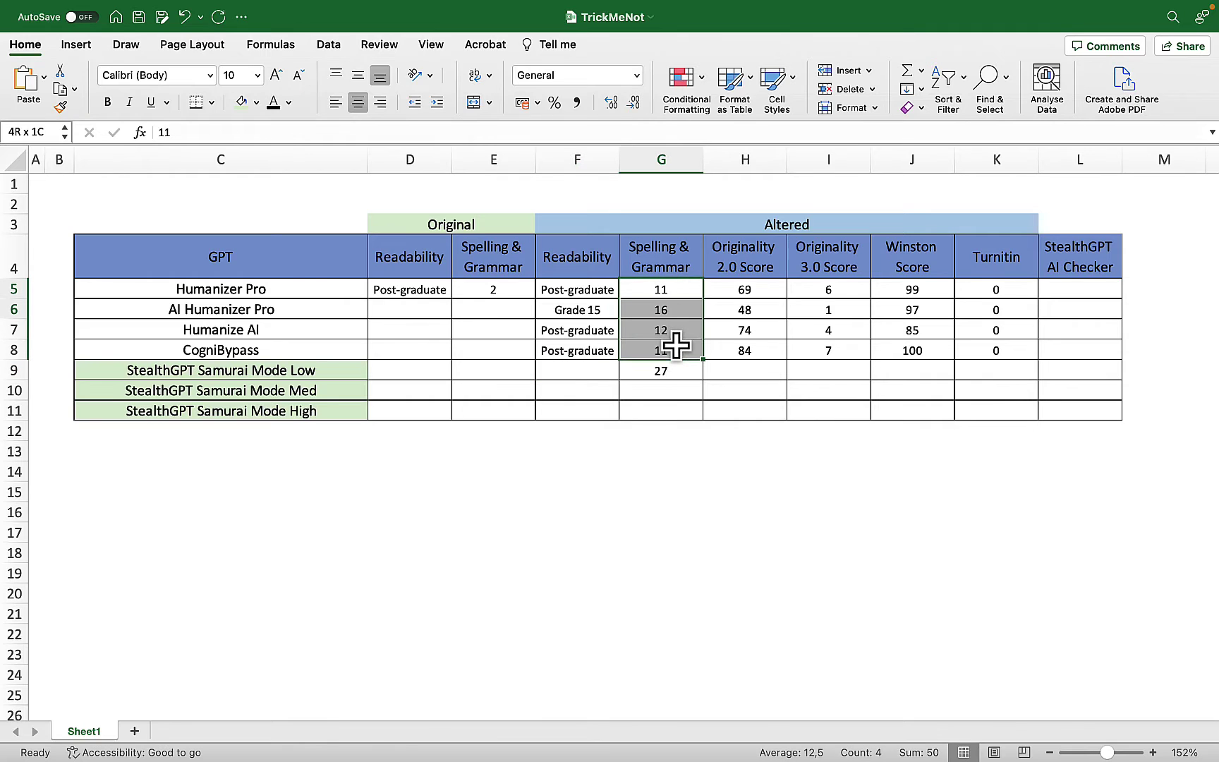
click(677, 371)
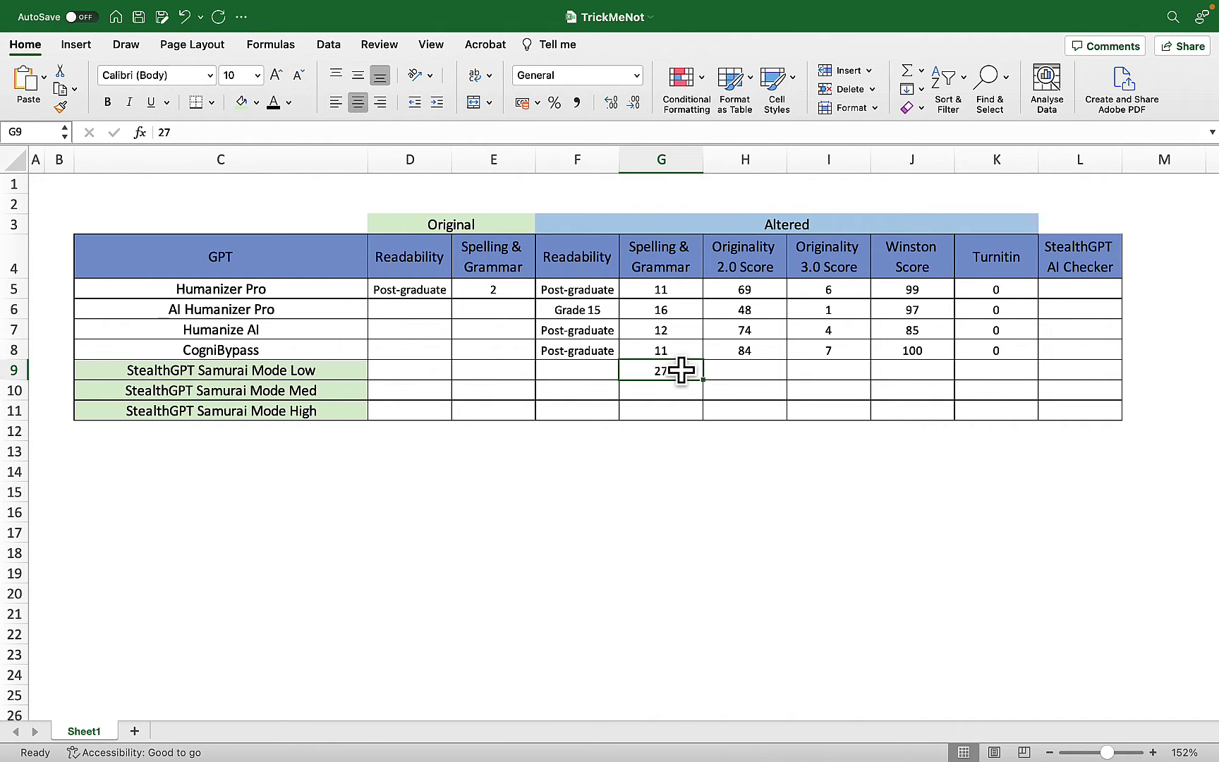
click(400, 751)
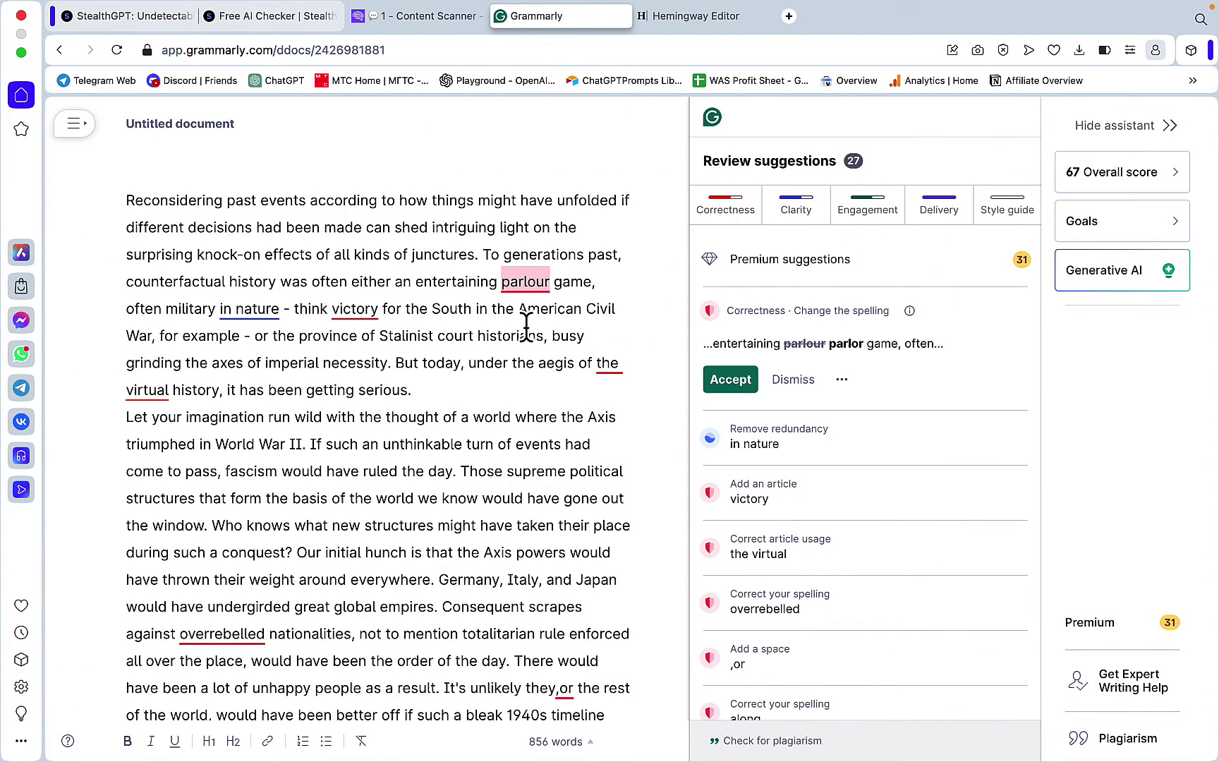
- Review Grammarly's suggestion for 'overrebelled' and the essay's 67 overall performance score
scroll(297, 360, down, 5)
click(214, 544)
scroll(395, 525, down, 2)
scroll(370, 444, up, 8)
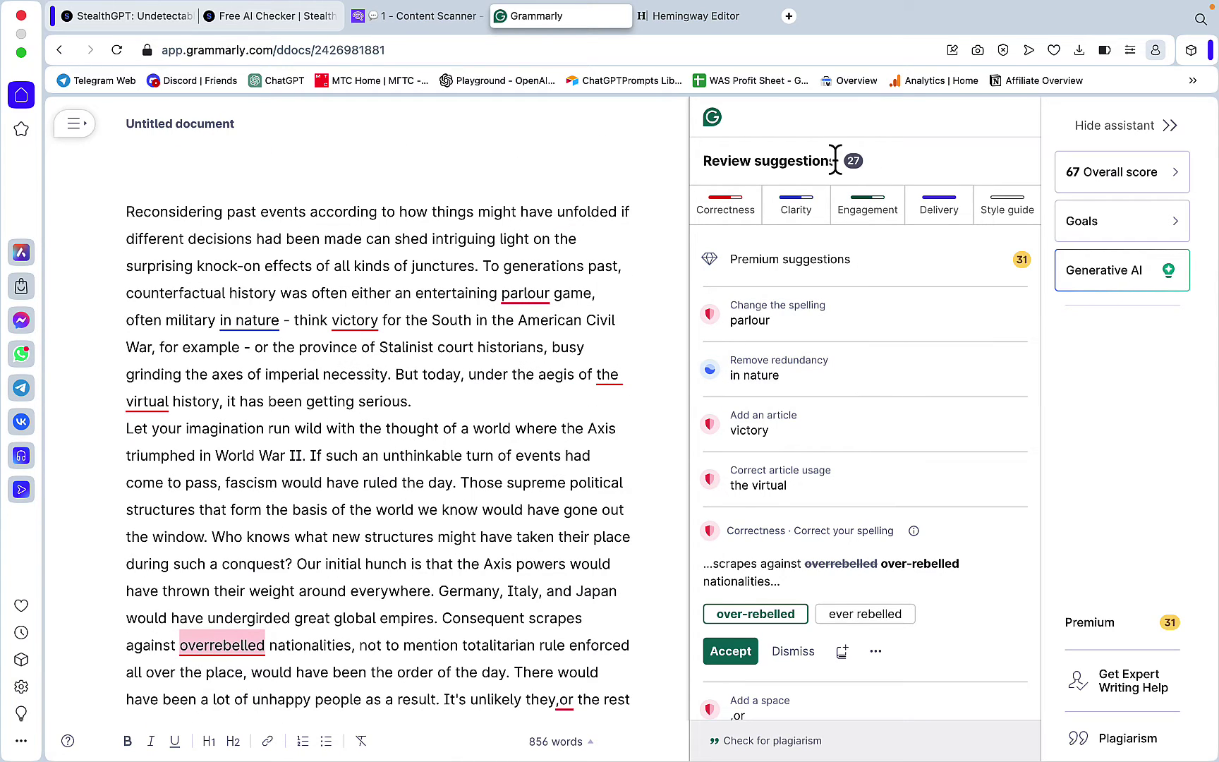
click(1122, 172)
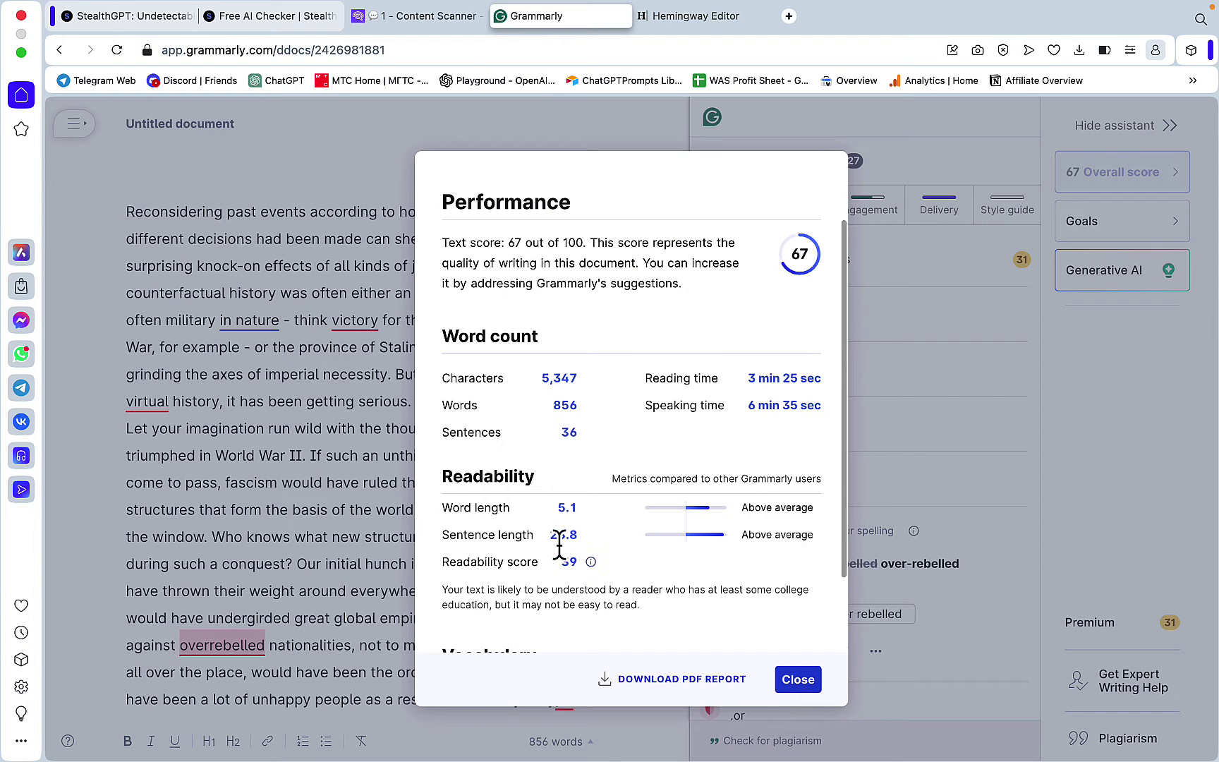
click(800, 680)
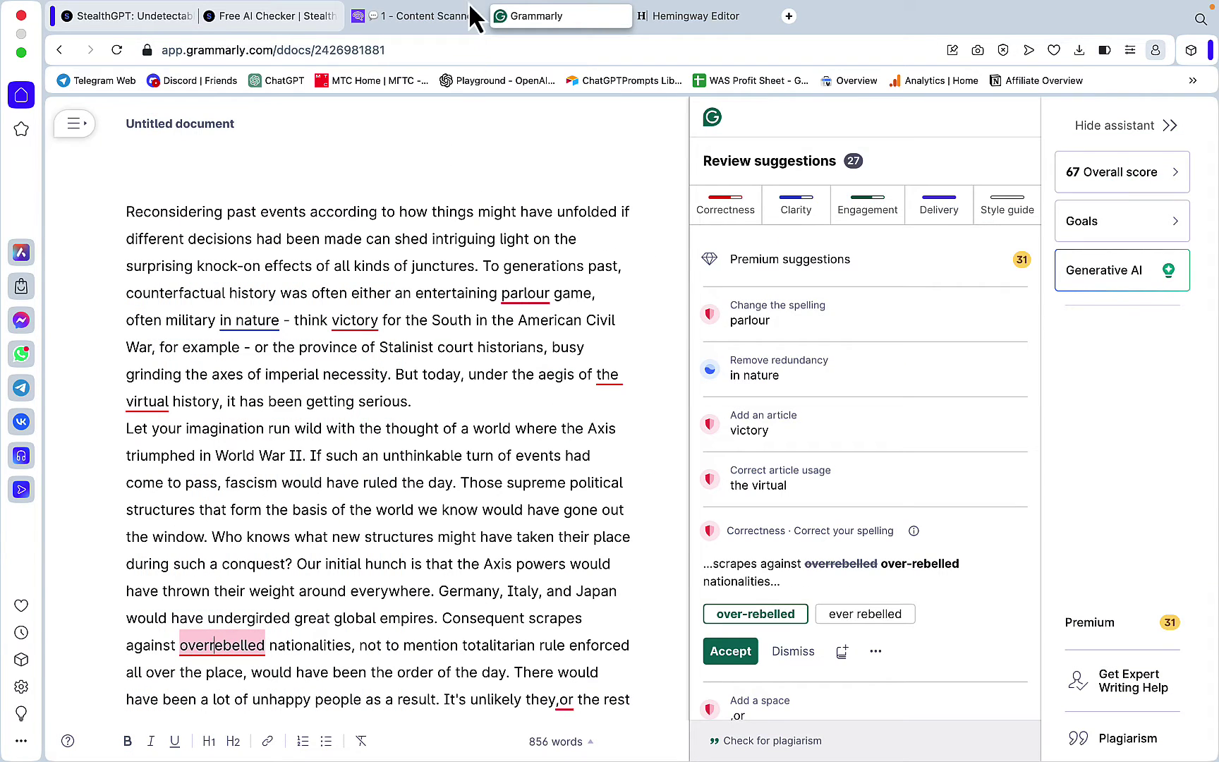
- Paste the essay into Hemingway Editor, which grades it 15
click(699, 12)
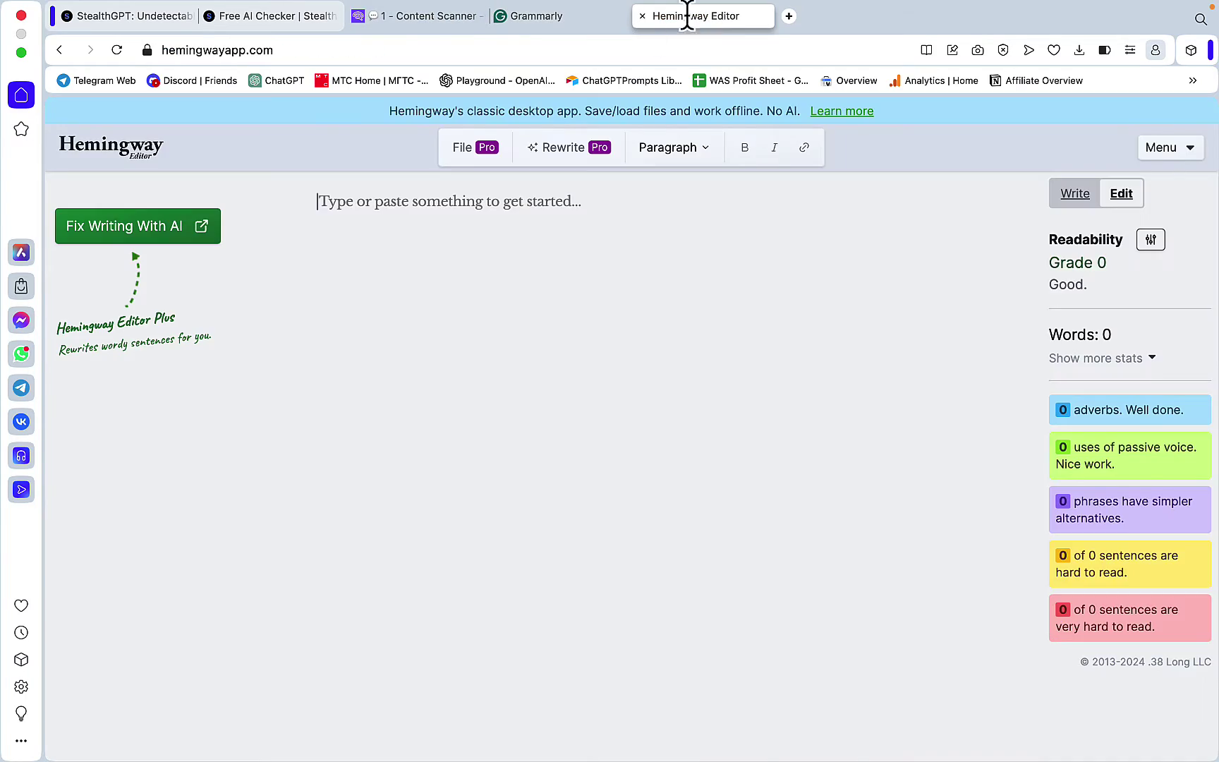
key(super+v)
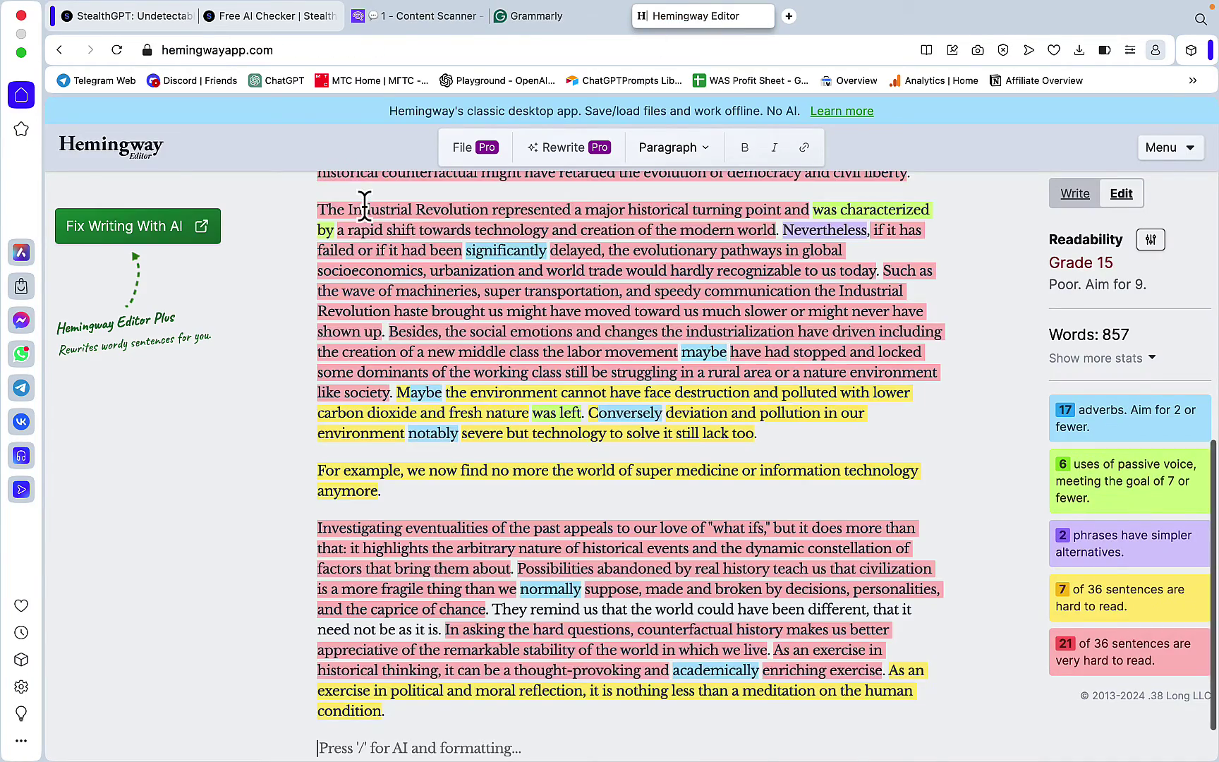
scroll(517, 498, up, 15)
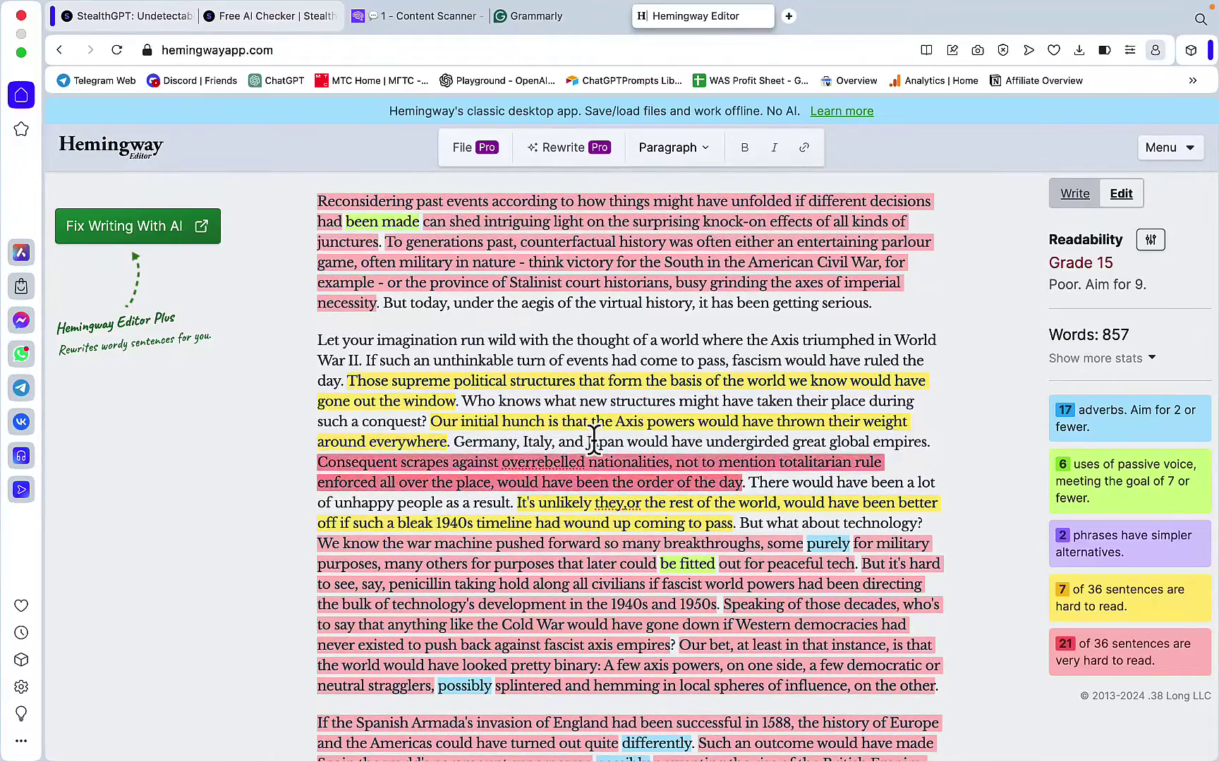
- Paste the essay into Originality.ai's content scanner and scan it
key(ctrl+shift+Tab)
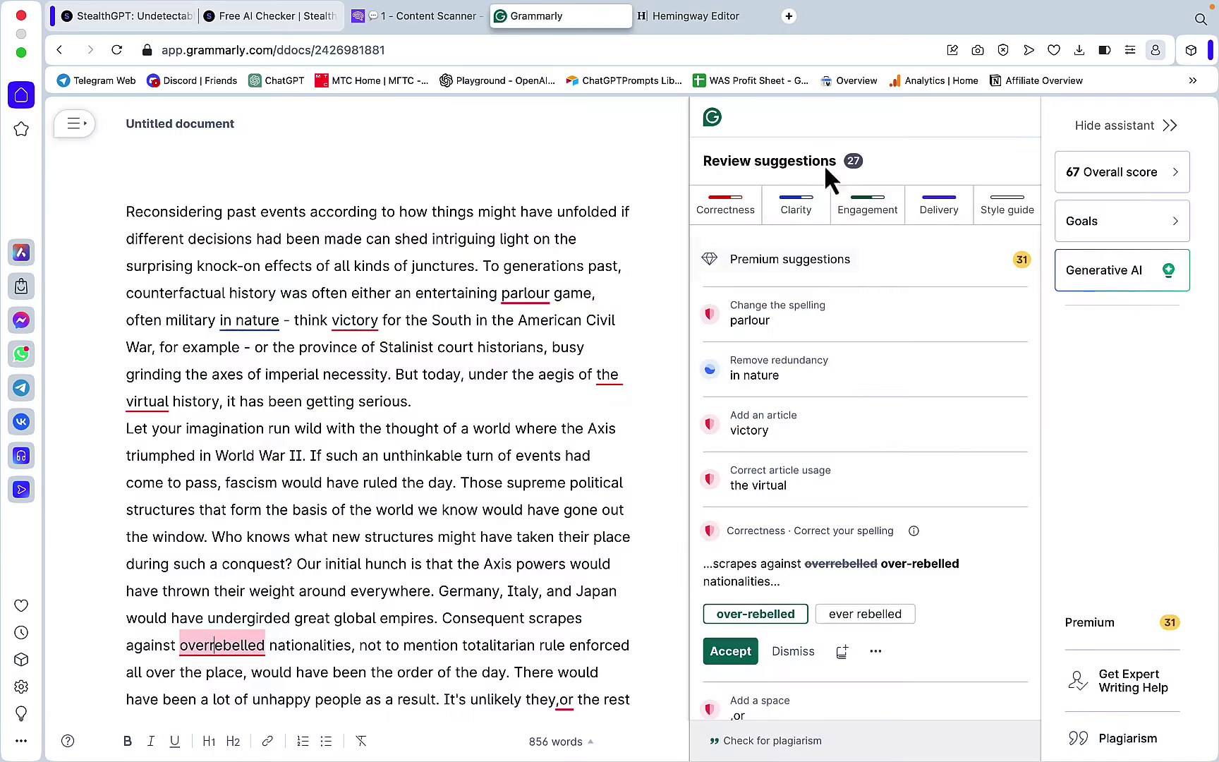
key(ctrl+shift+Tab)
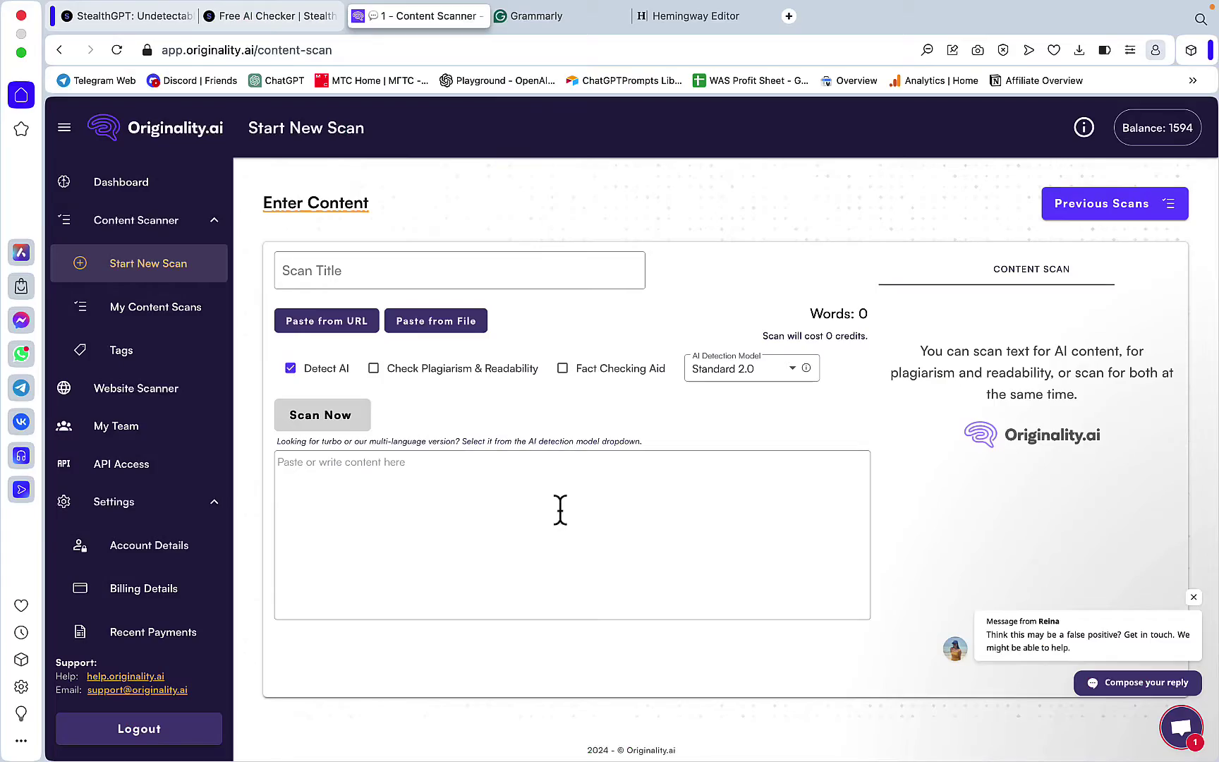
click(408, 498)
key(super+v)
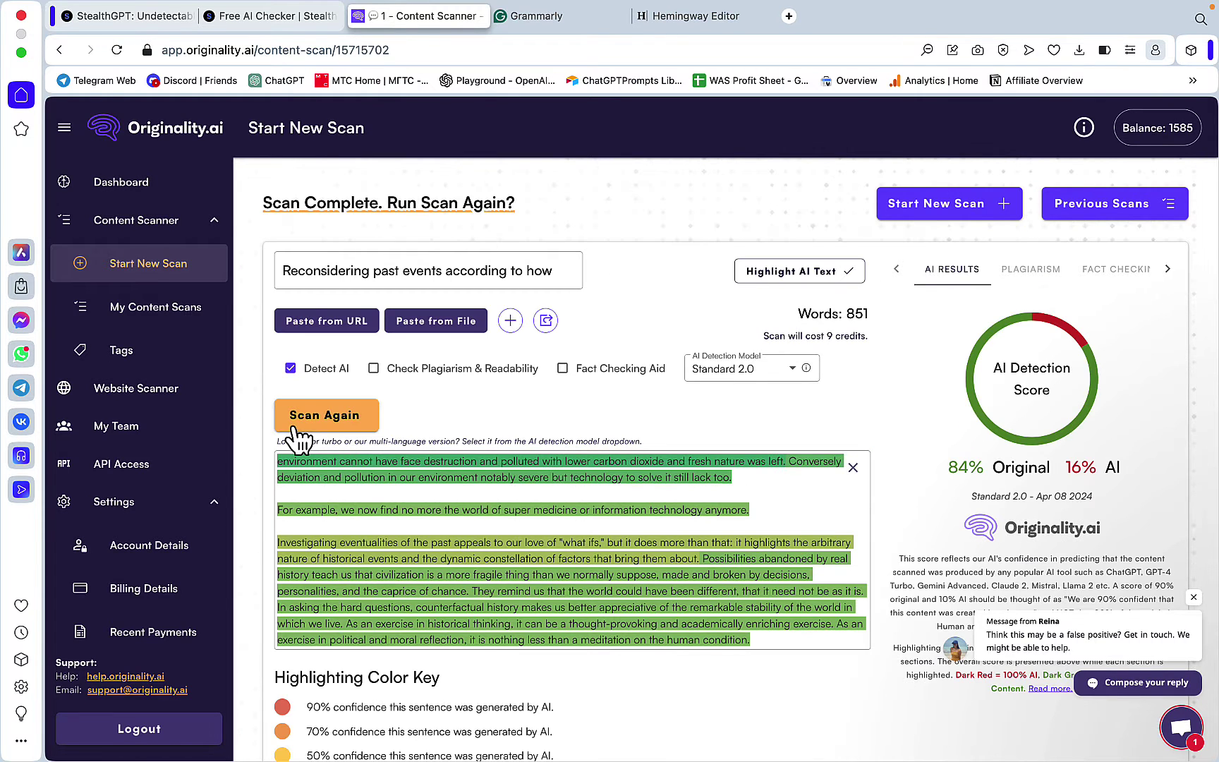
- Rescan the essay with the Turbo 3.0 detection model, which rates it 95% AI
click(734, 369)
click(719, 401)
click(332, 418)
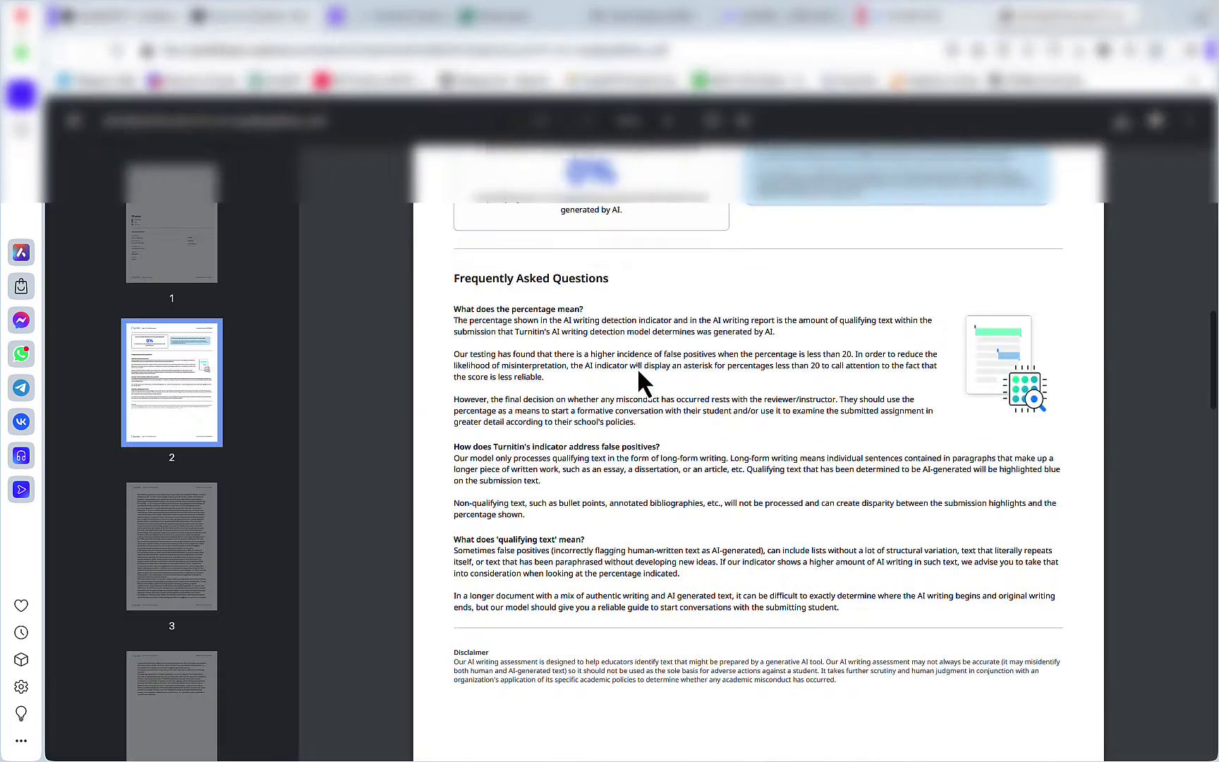
scroll(638, 368, up, 3)
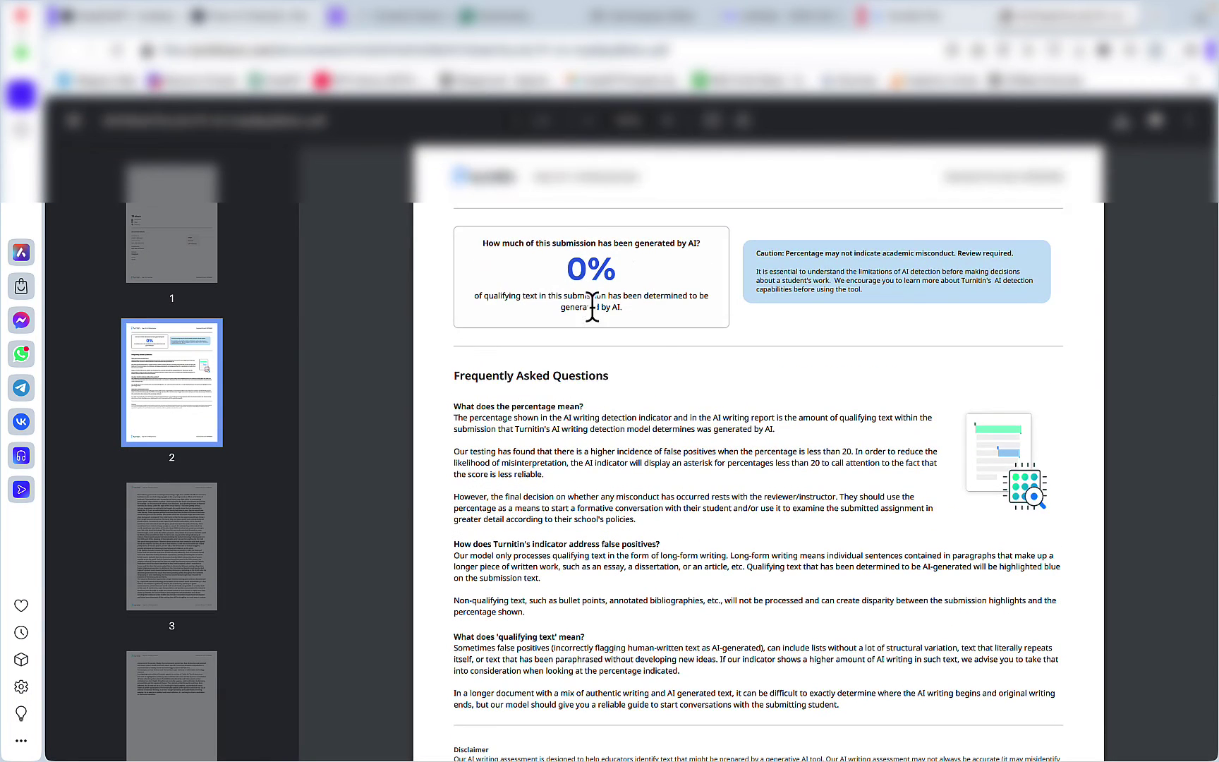
- Paste the essay into StealthGPT's AI Checker, delete the ending from 'They remind us', and analyze it
click(339, 15)
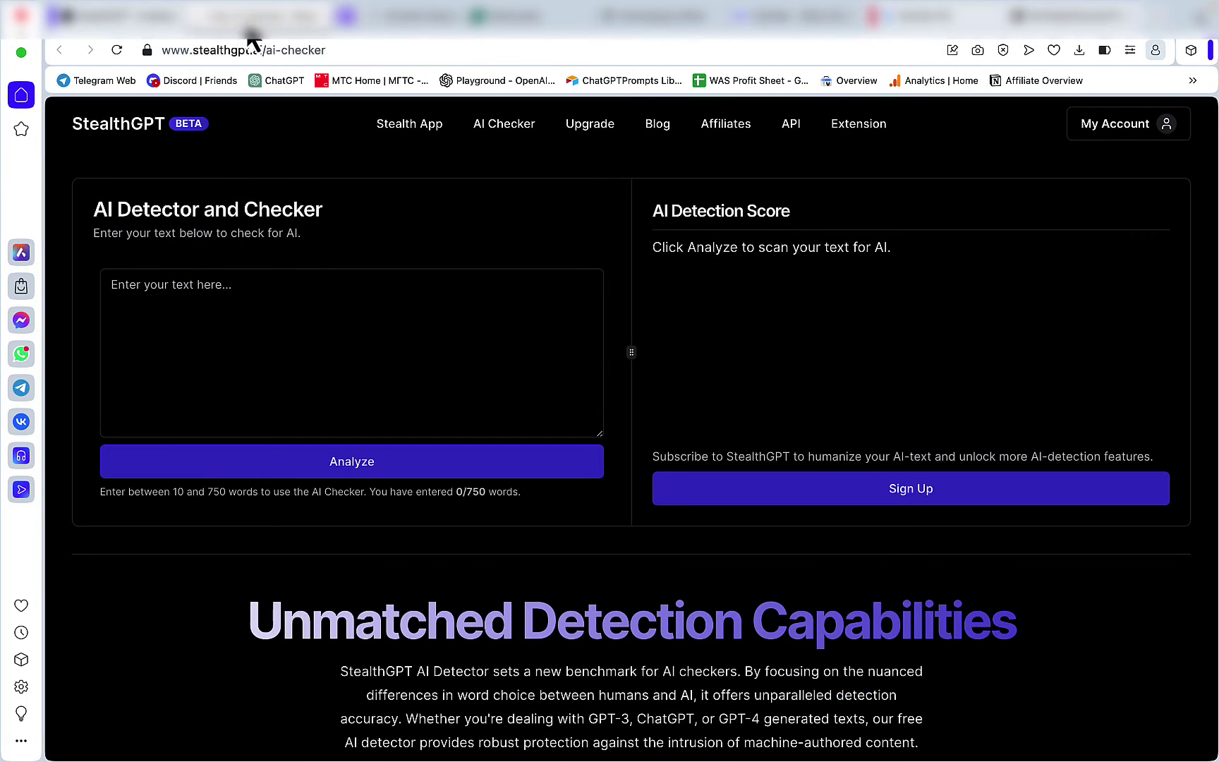
click(207, 283)
key(super+v)
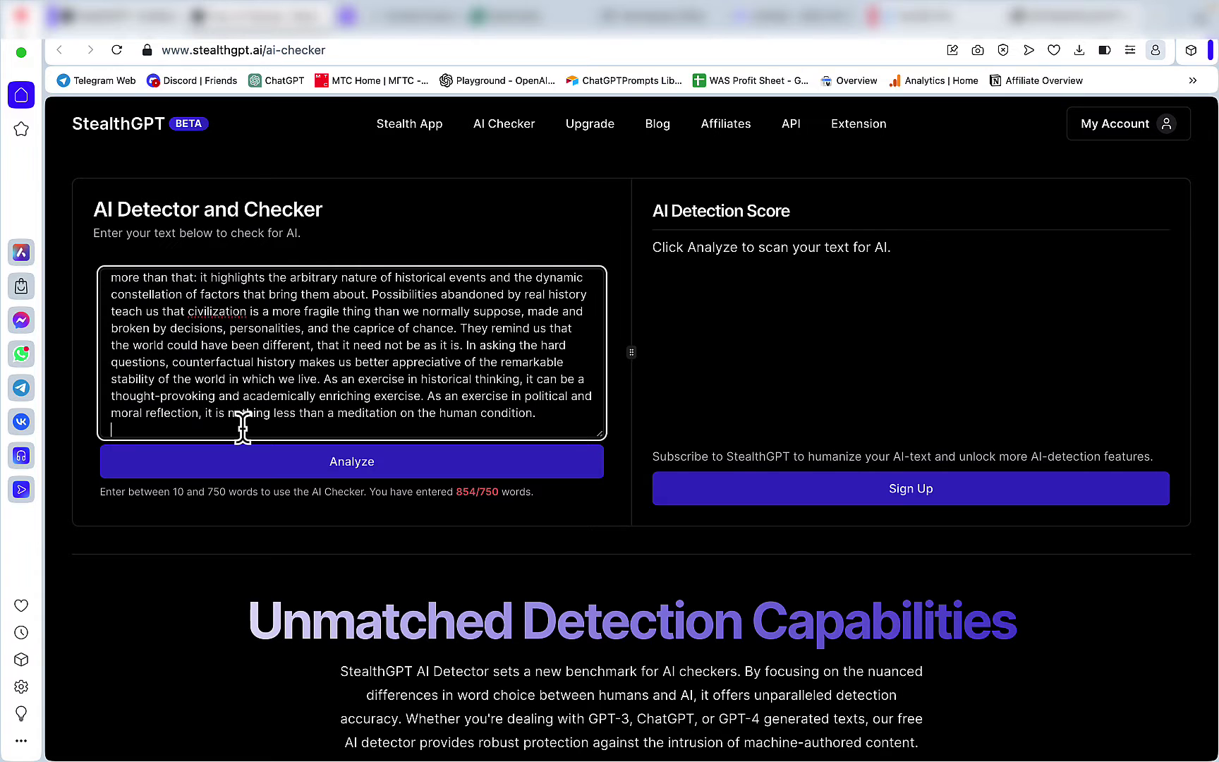
scroll(316, 409, up, 2)
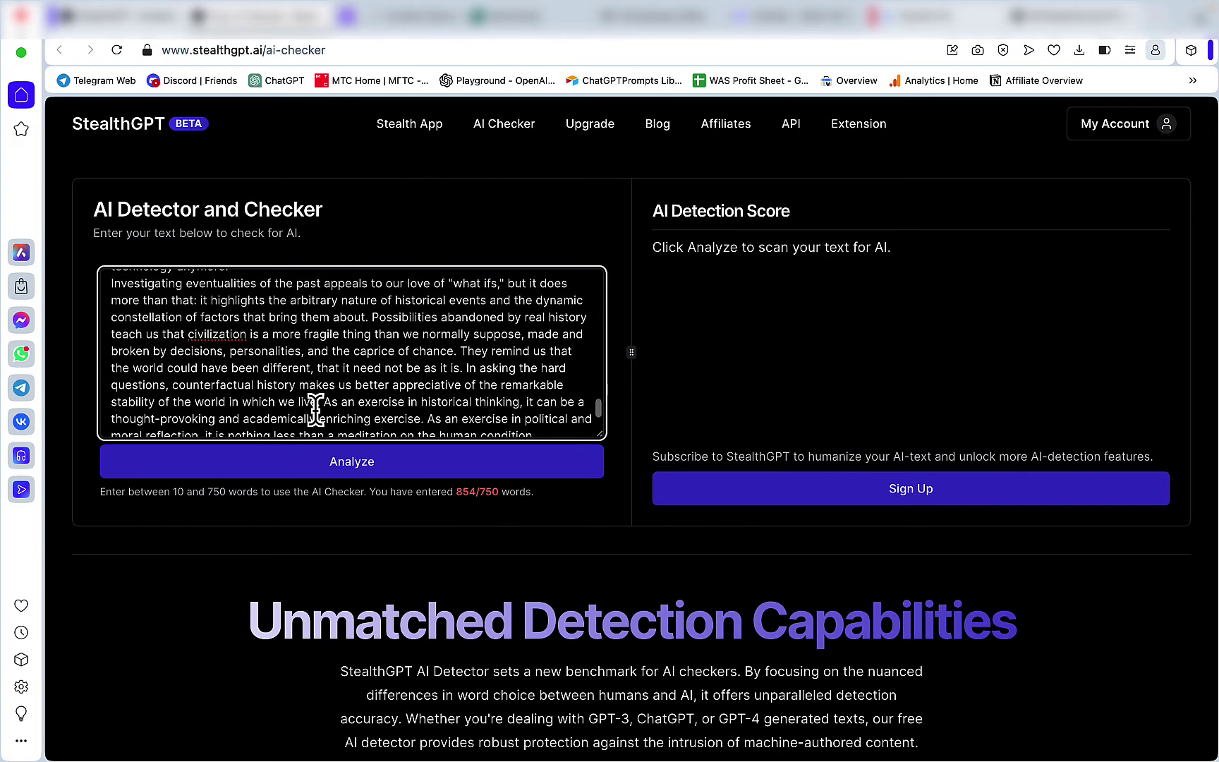
scroll(316, 409, down, 1)
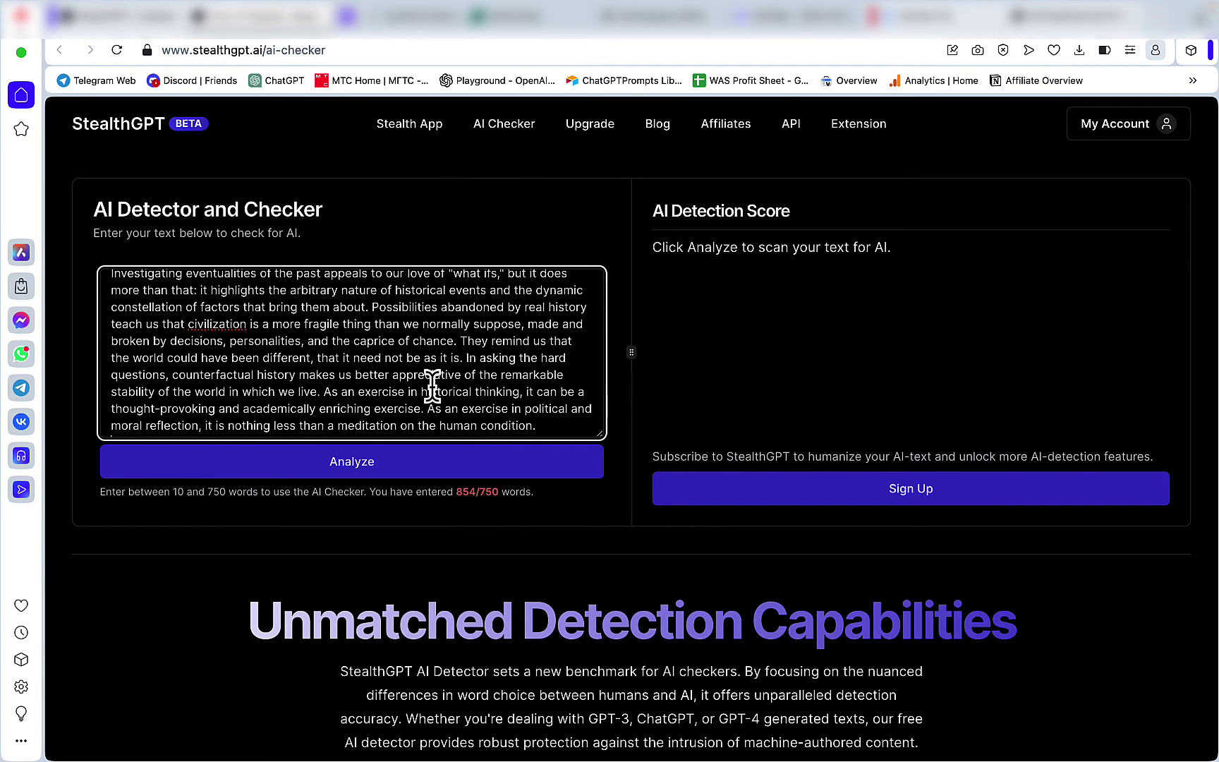
drag(462, 341, 558, 425)
key(BackSpace)
click(420, 446)
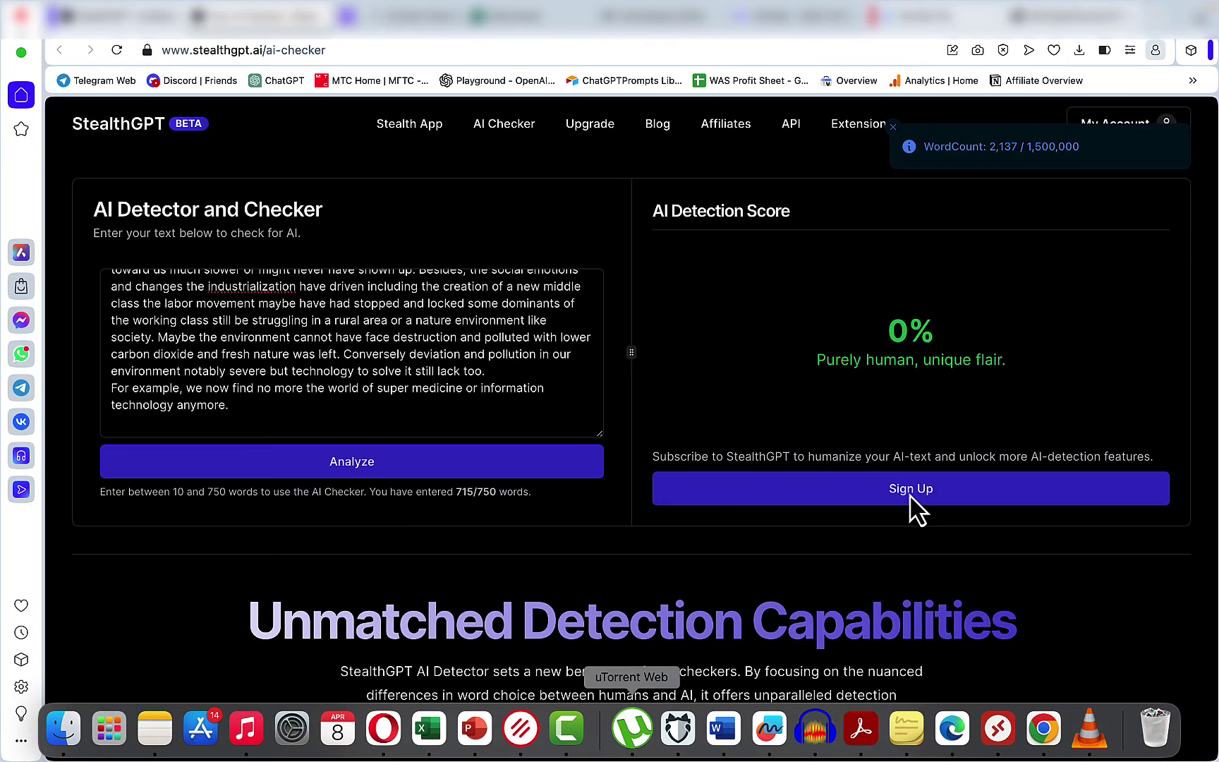
- Enter 0 in L9 as Samurai Mode Low's AI Checker score and check the K9:L9 scores
click(631, 731)
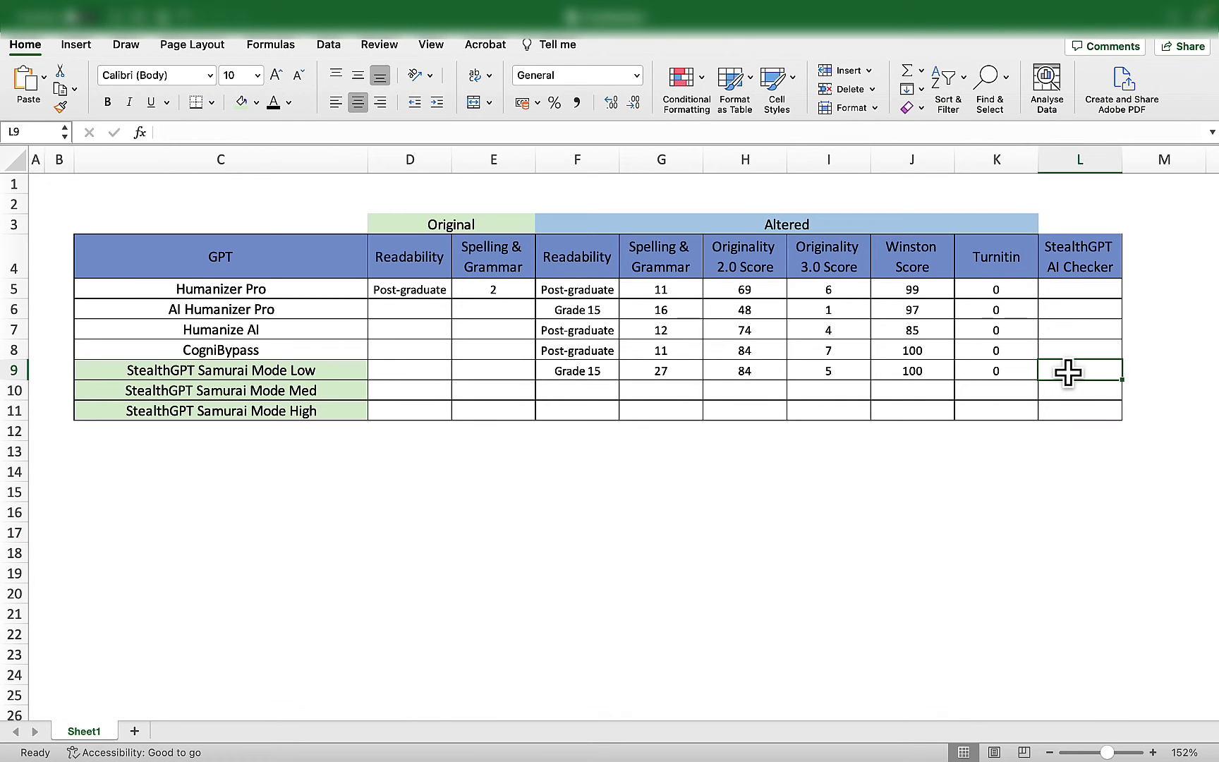
text(0)
click(1035, 492)
drag(1056, 375, 1013, 367)
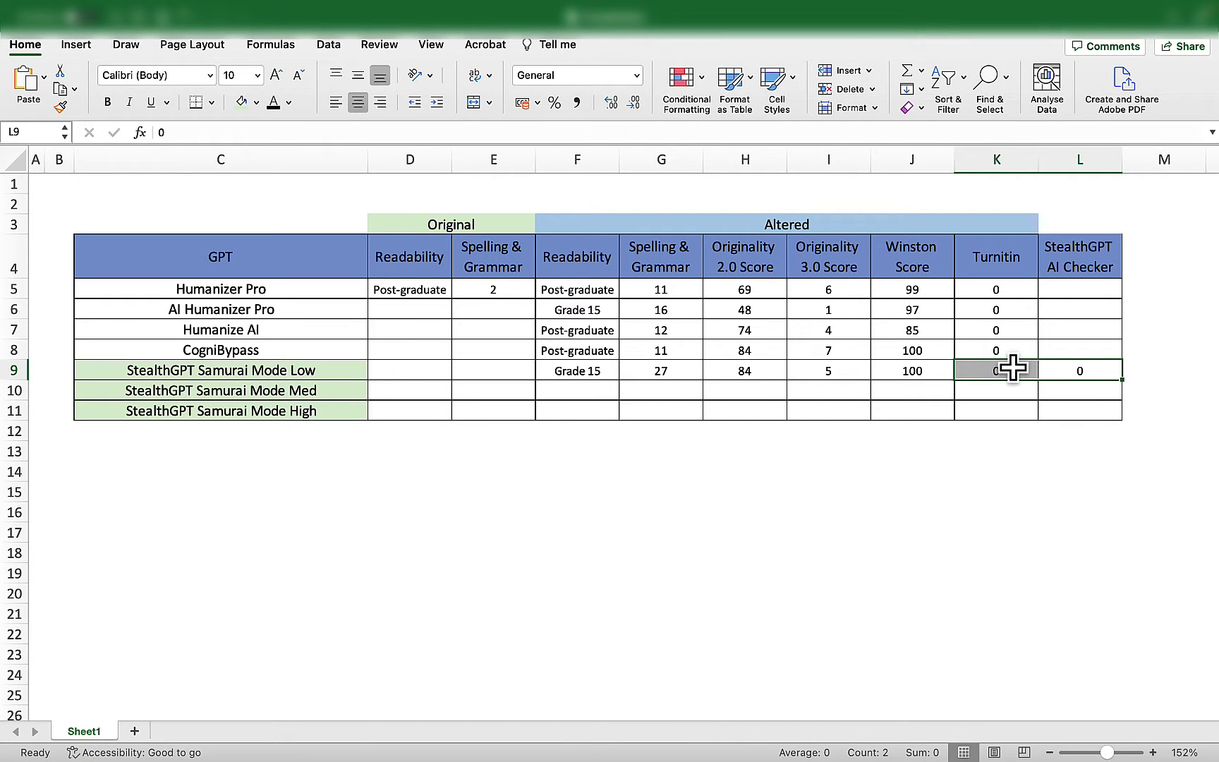
click(812, 374)
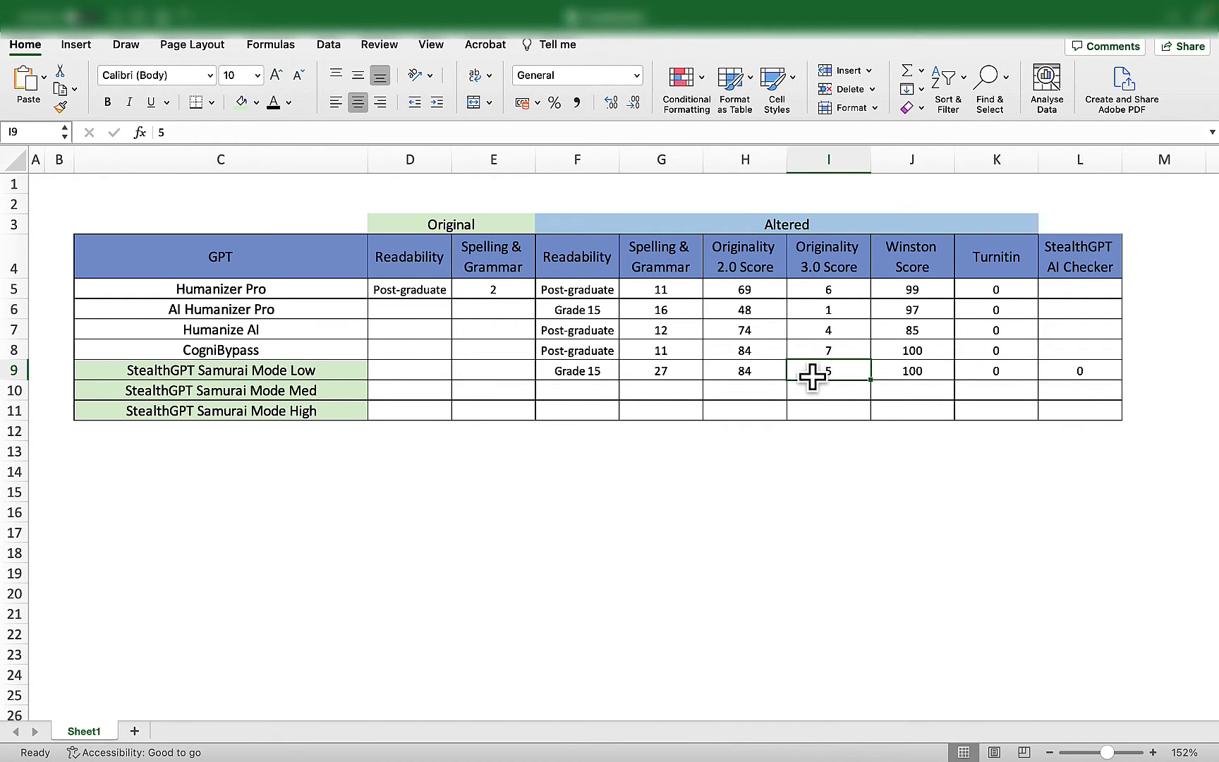
click(1081, 363)
click(327, 385)
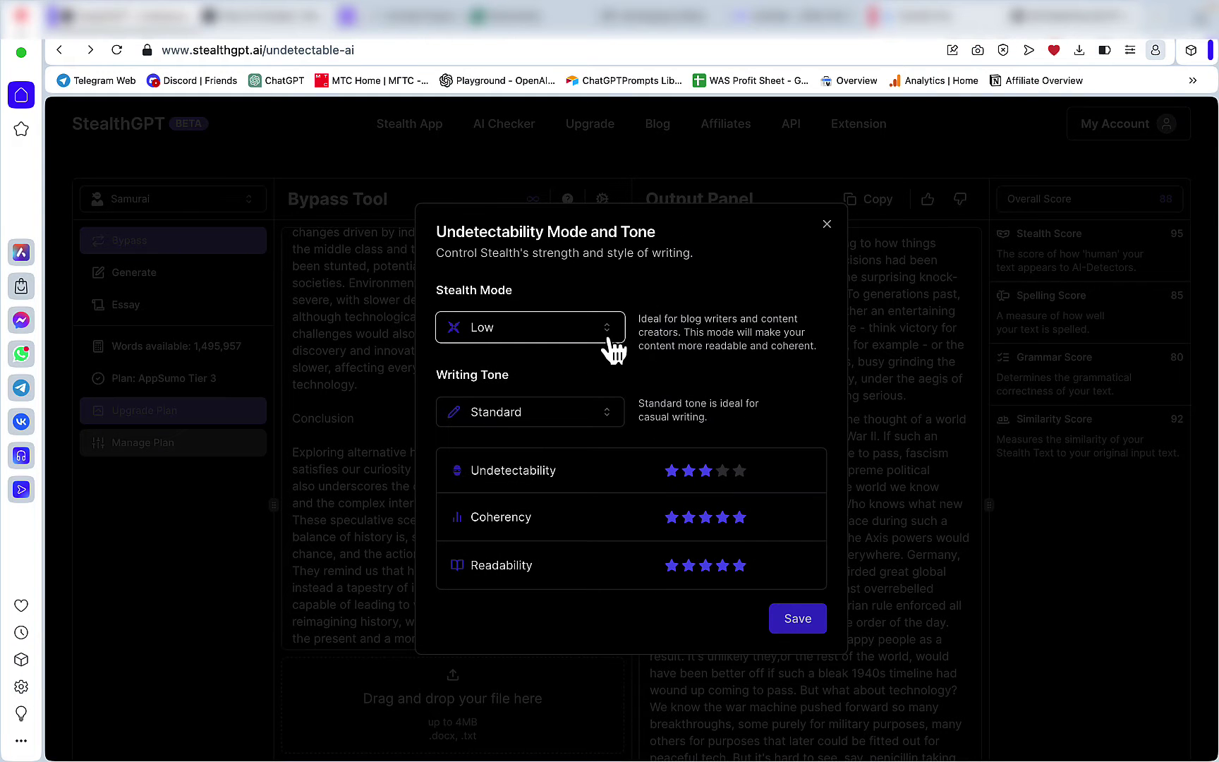
- Switch Stealth Mode to Medium and generate a new rewrite of the essay
click(611, 337)
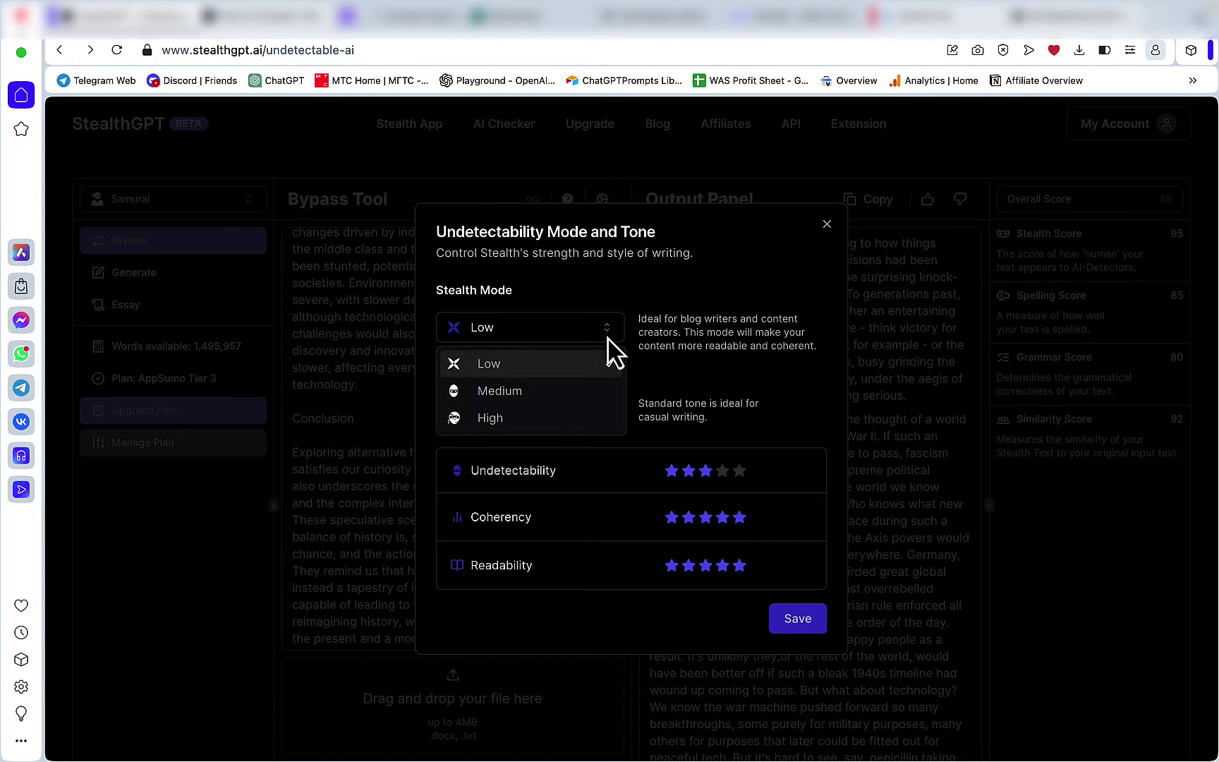
click(558, 399)
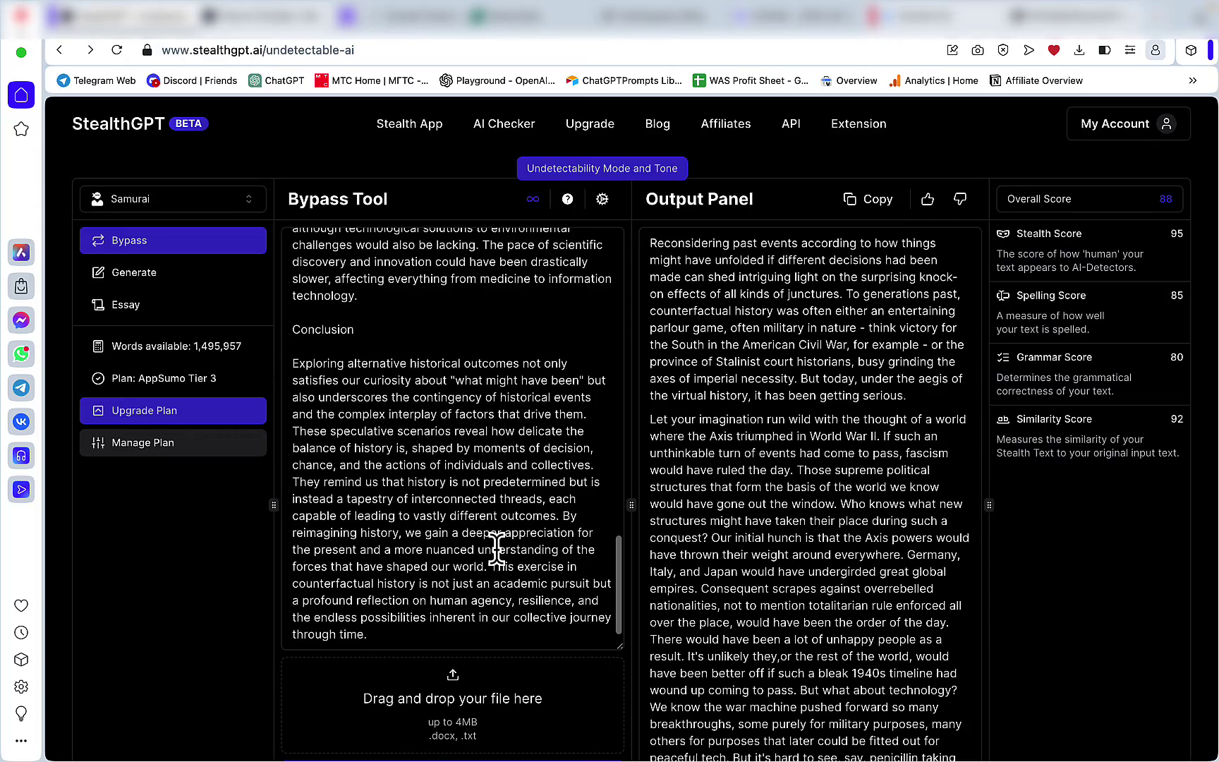
scroll(497, 547, down, 3)
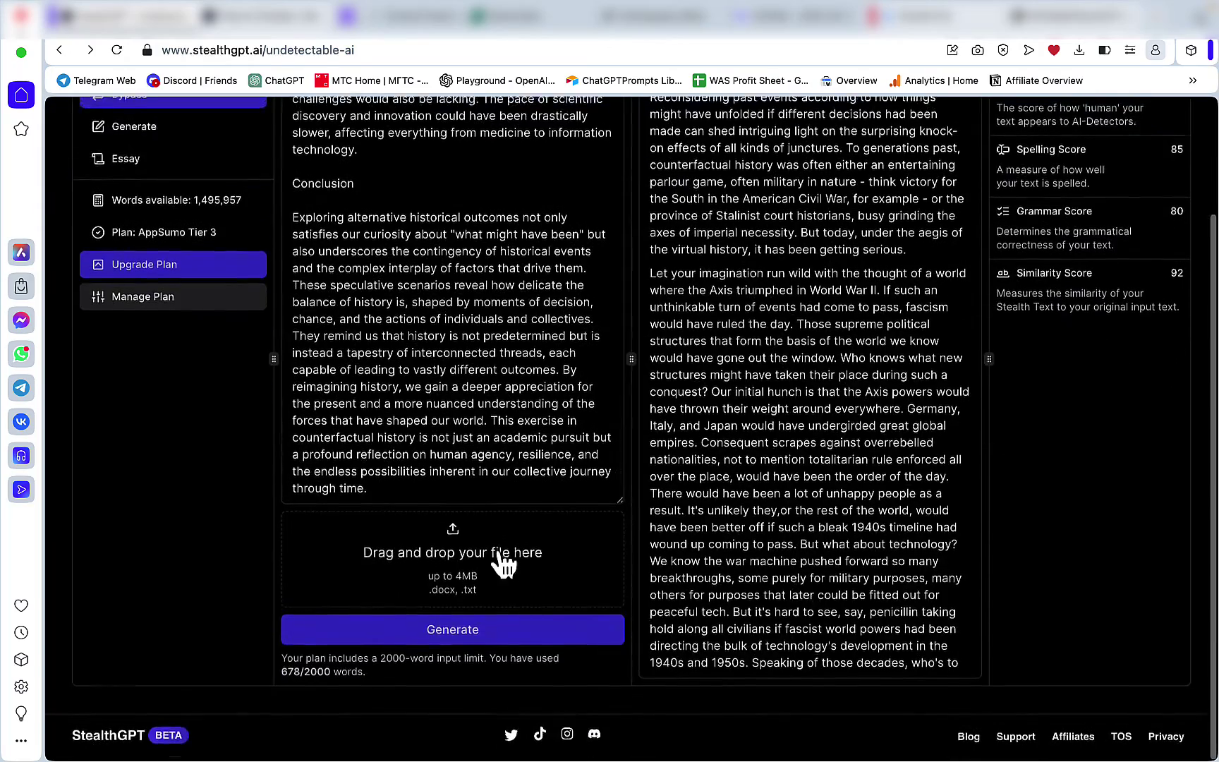
click(487, 639)
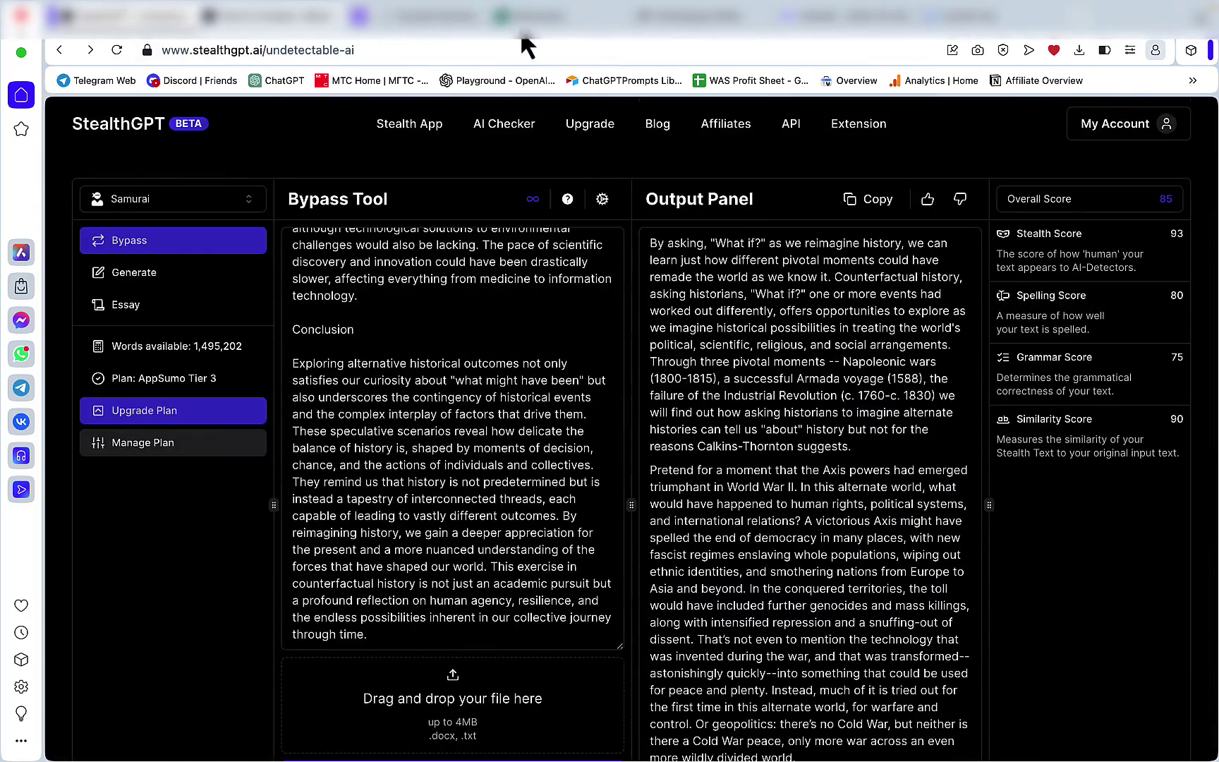
- Review the Medium rewrite in Grammarly and the Excel sheet, then return to Originality.ai
key(ctrl+Tab)
scroll(379, 383, down, 20)
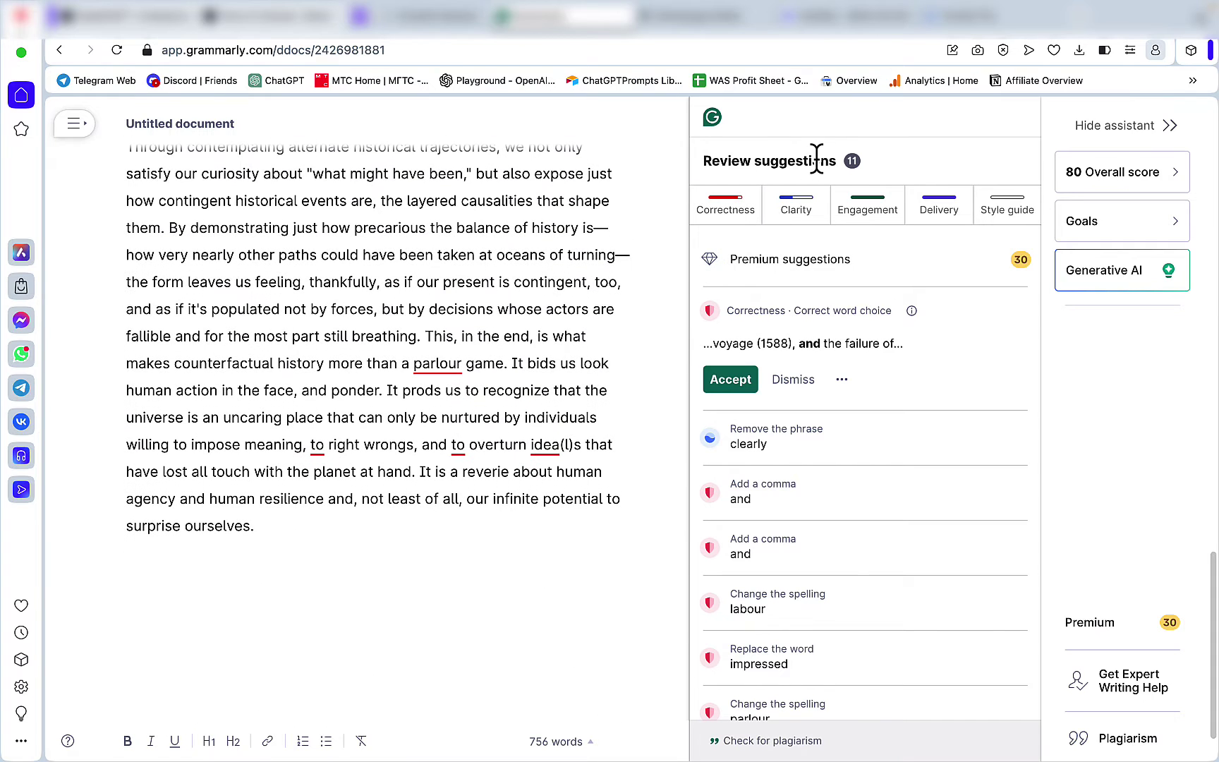
mouse_move(614, 755)
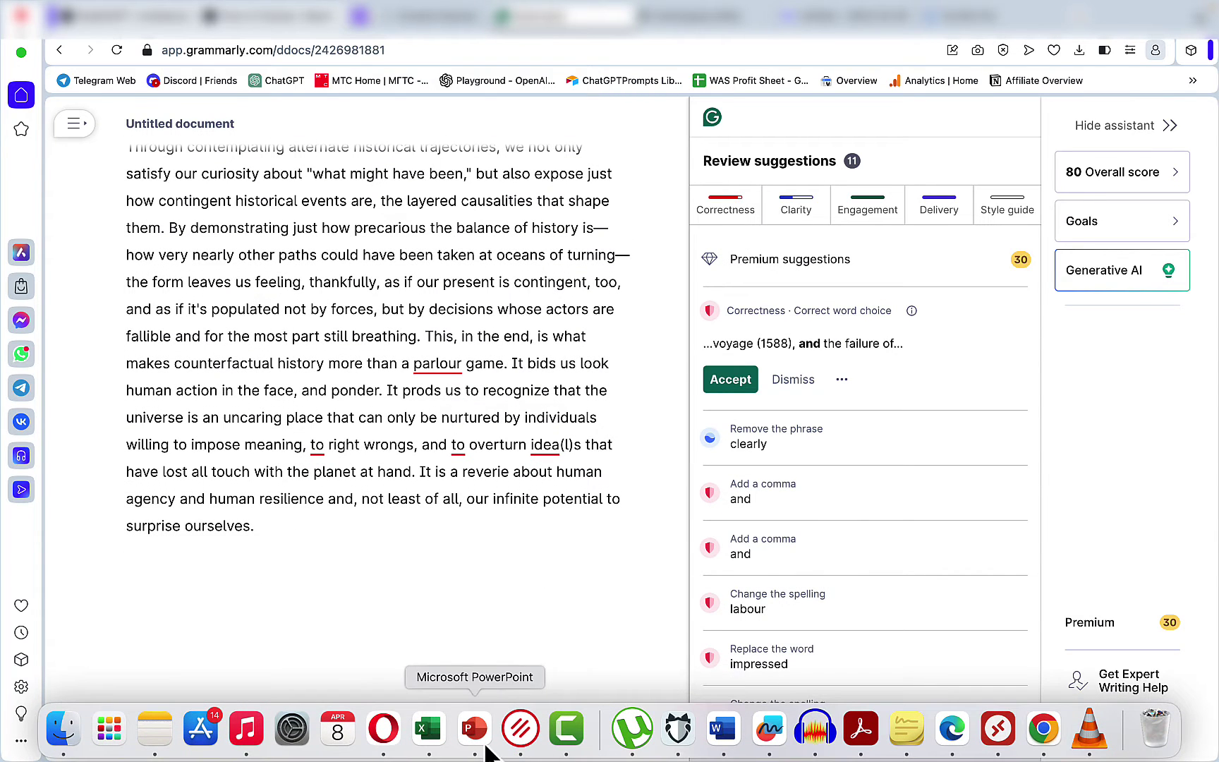
click(429, 730)
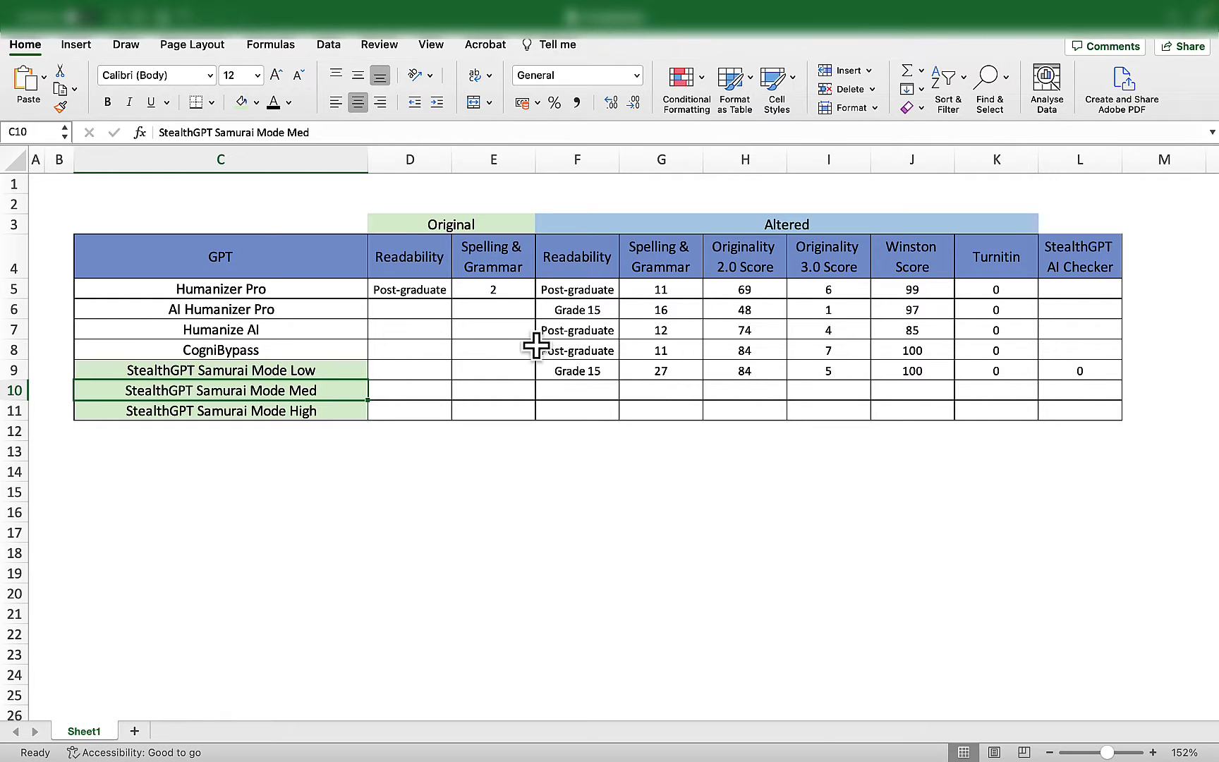
key(super+Tab)
mouse_move(459, 758)
click(429, 730)
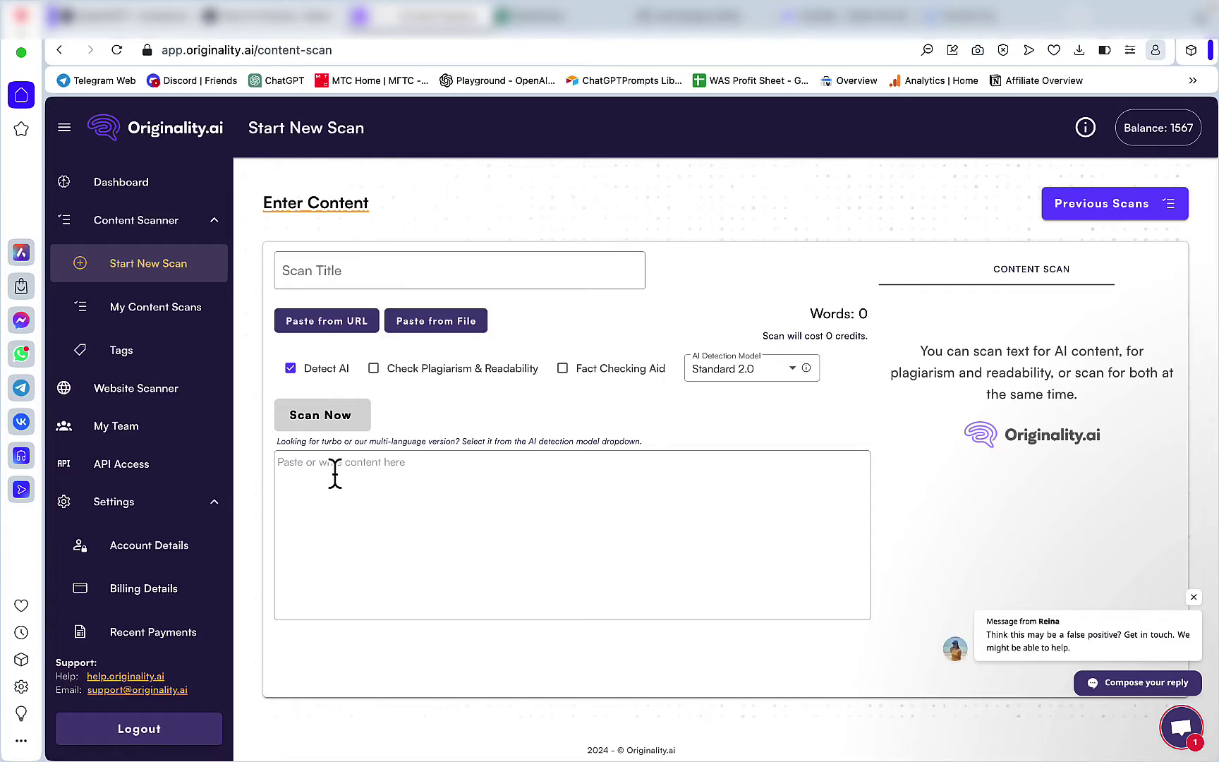
- Scan the Medium essay in Originality.ai with Standard 2.0 (79% original) and Turbo 3.0 (46%)
key(super+v)
click(320, 415)
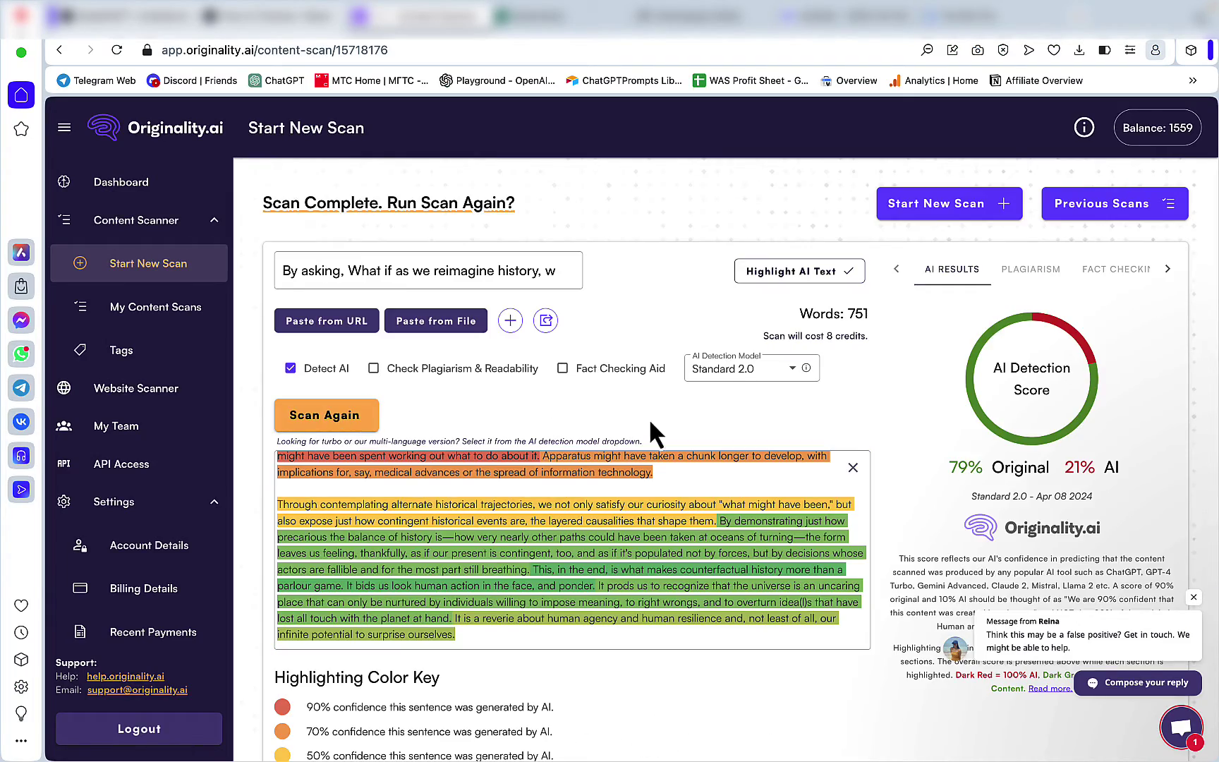
click(793, 368)
click(754, 407)
click(314, 416)
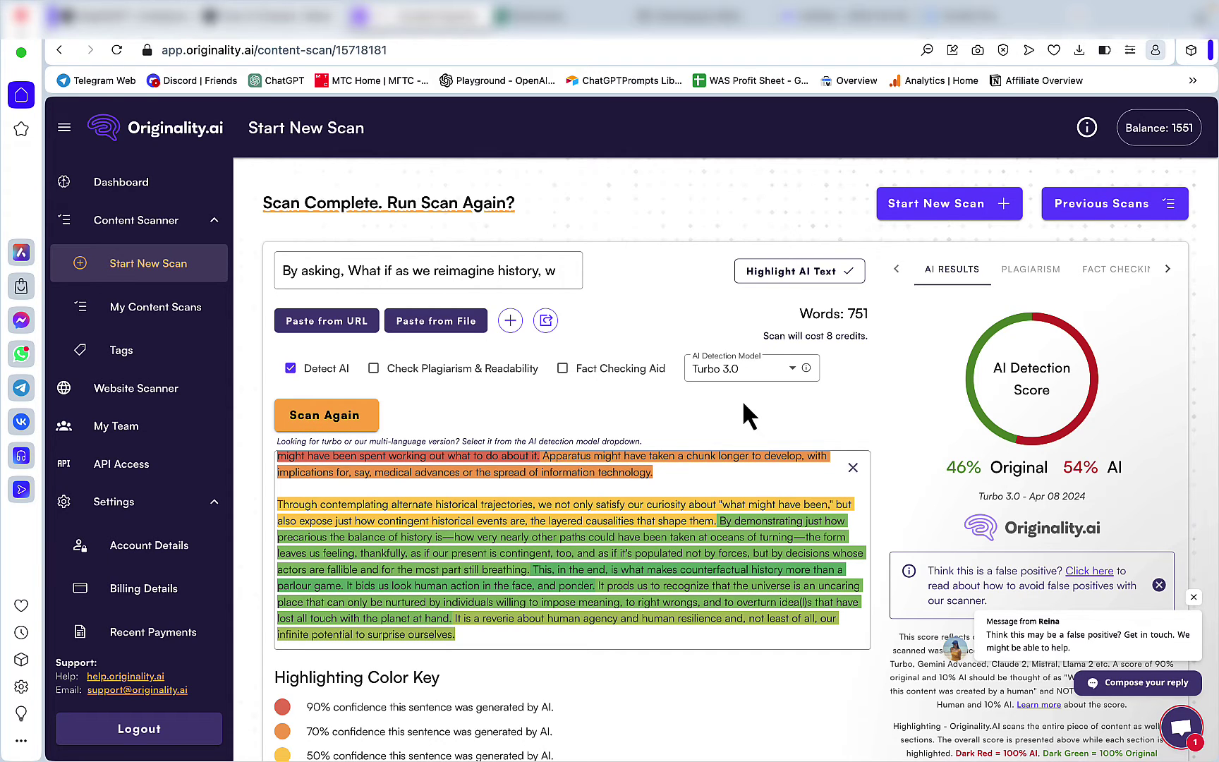
click(792, 368)
click(748, 424)
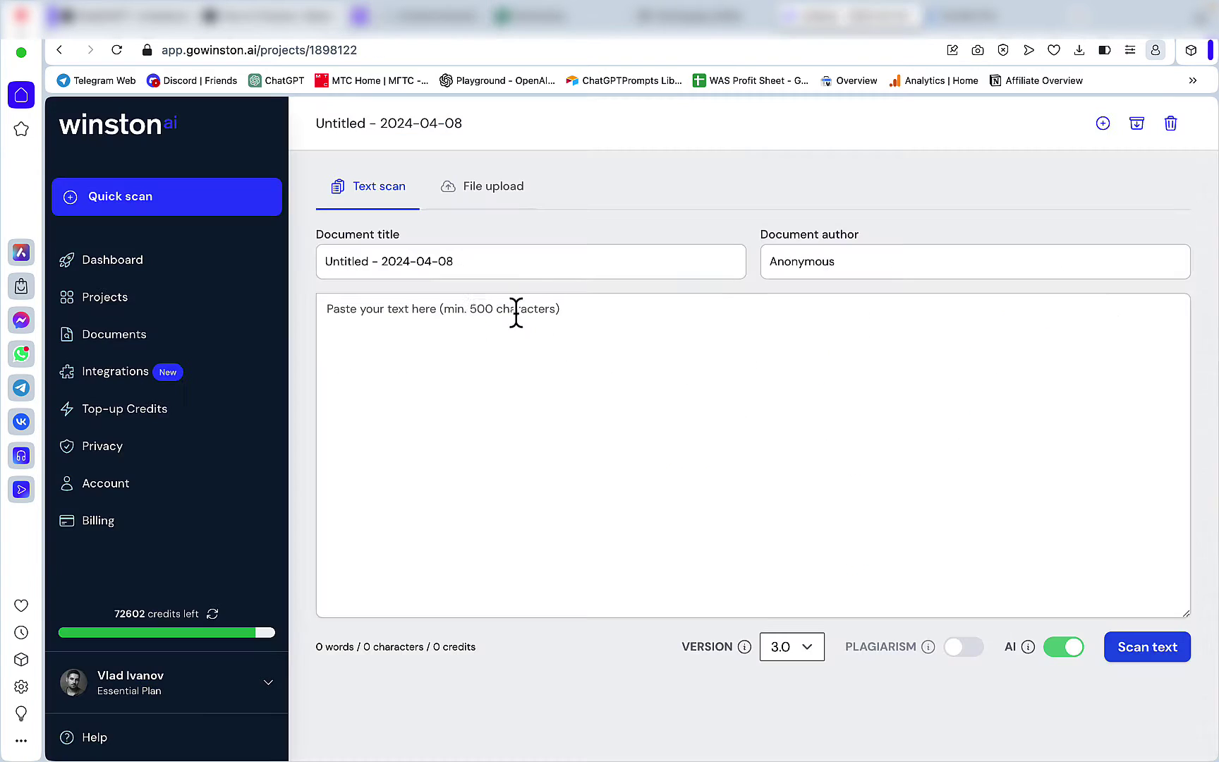
- Paste the essay into the AI checker, trimming the last sentence to fit 750 words, and select L10
click(479, 317)
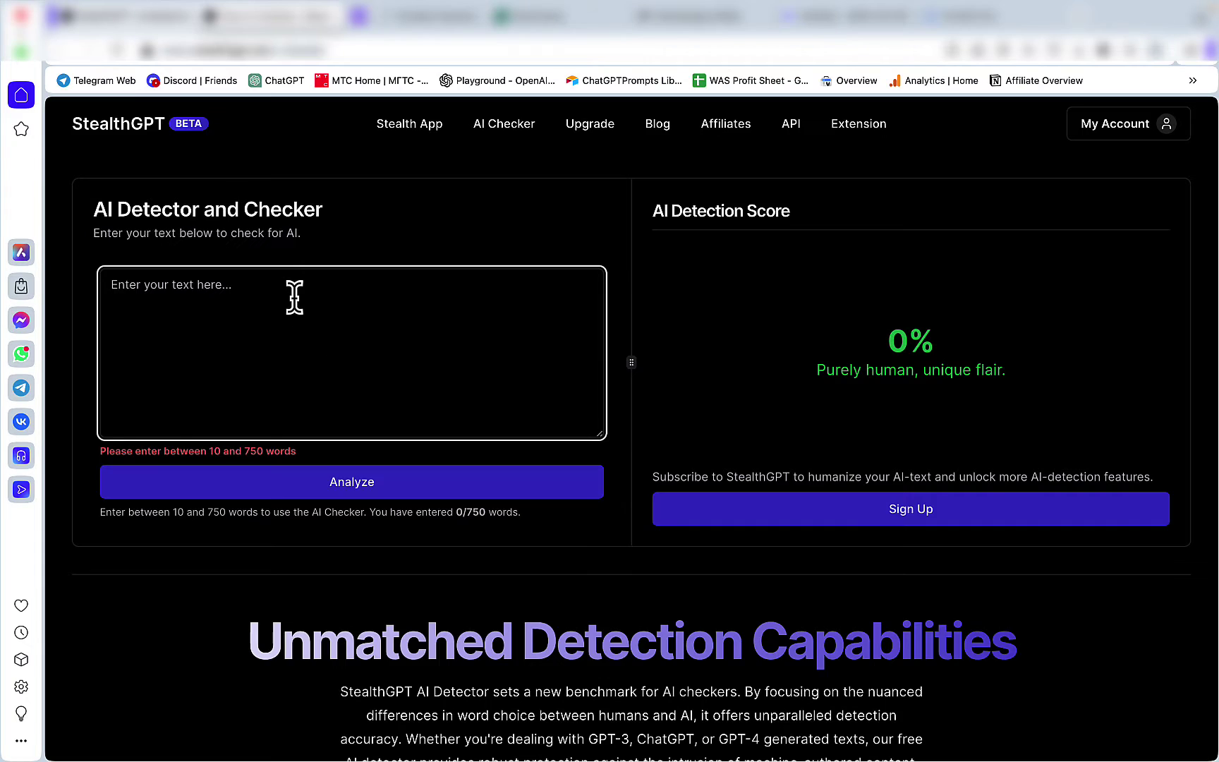
key(ctrl+v)
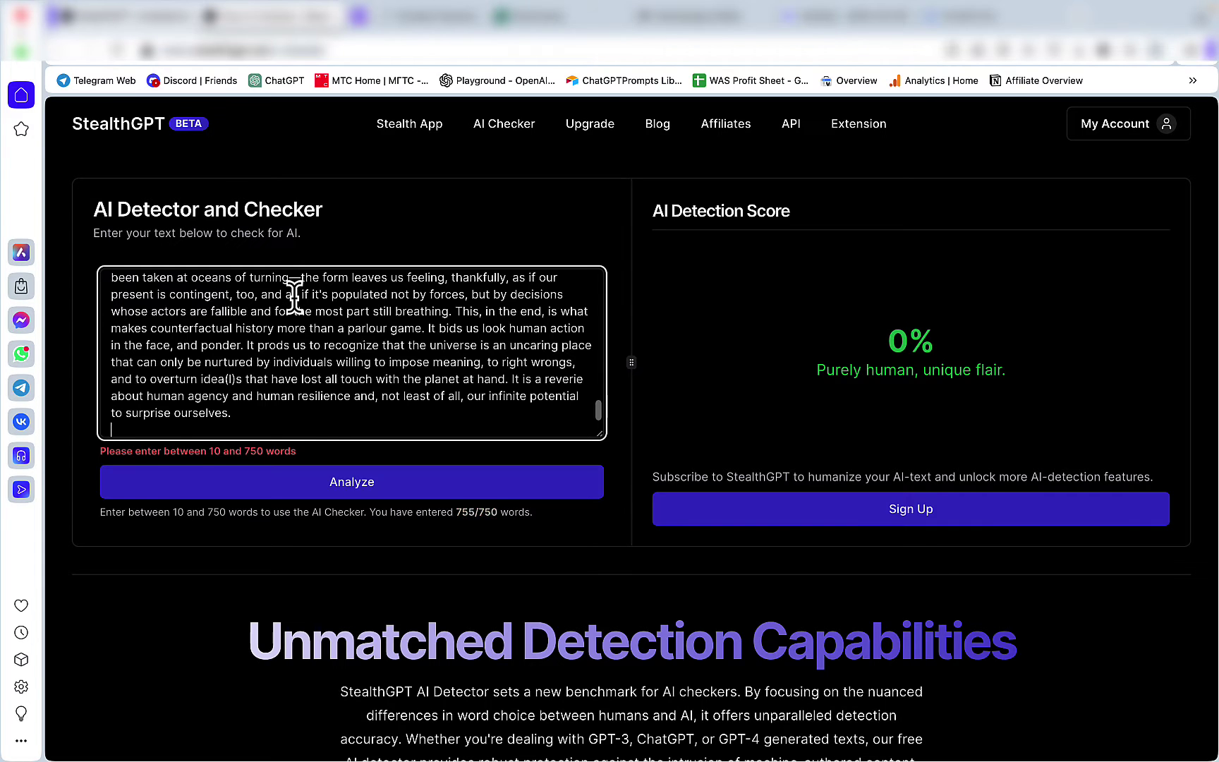
key(BackSpace)
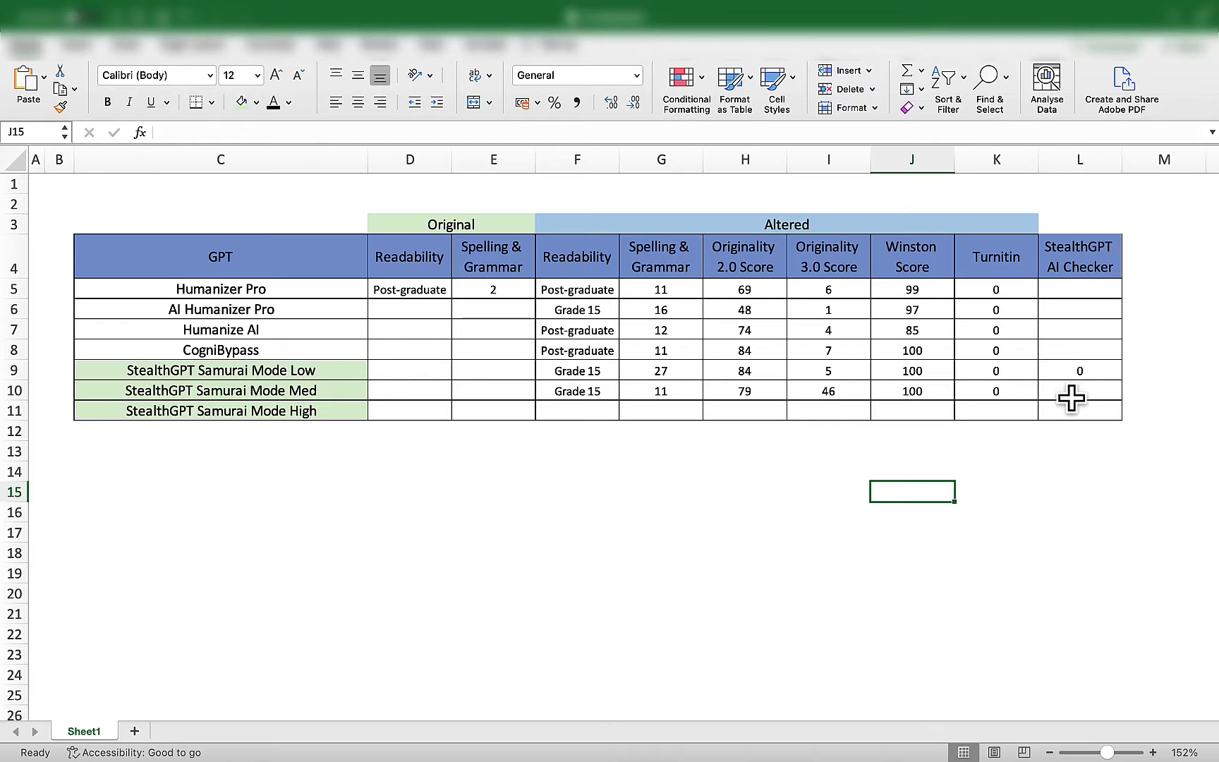
click(1072, 393)
- Enter 0 in L10 as the StealthGPT AI Checker score for the Samurai Mode Med row
text(0)
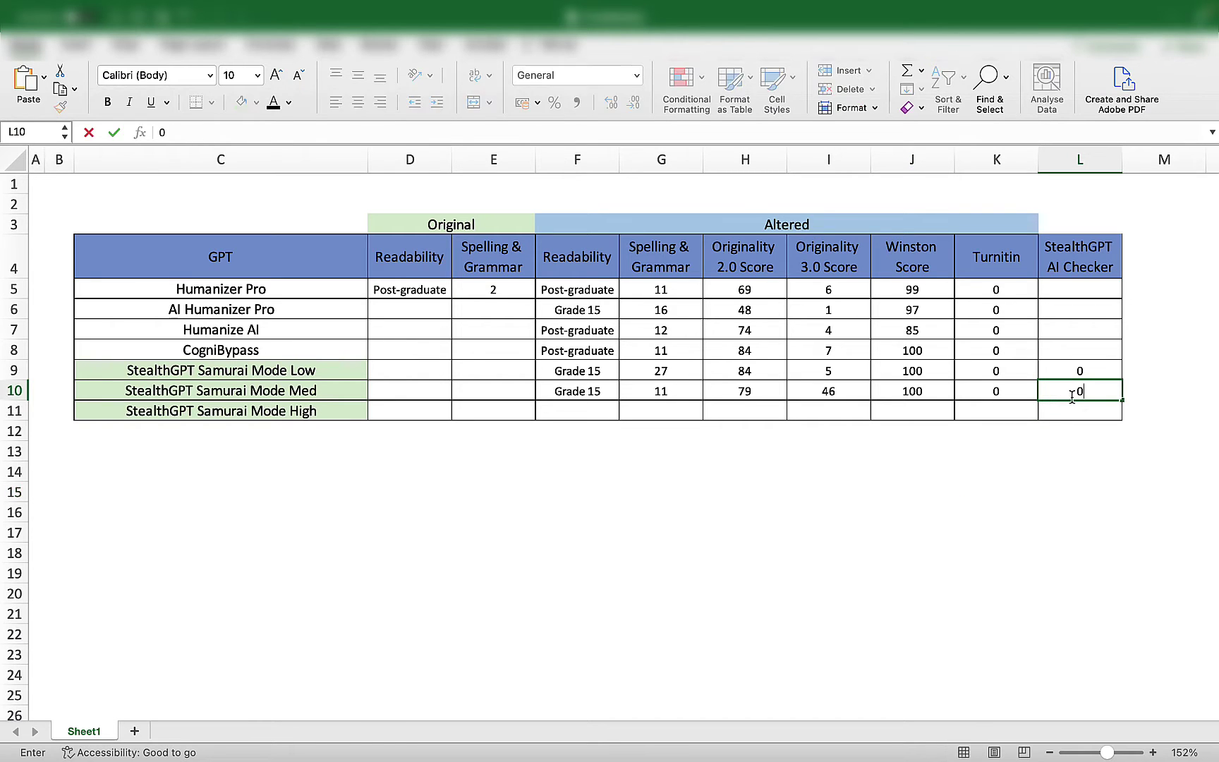
key(Return)
key(Left)
key(Left)
key(Left)
key(Left)
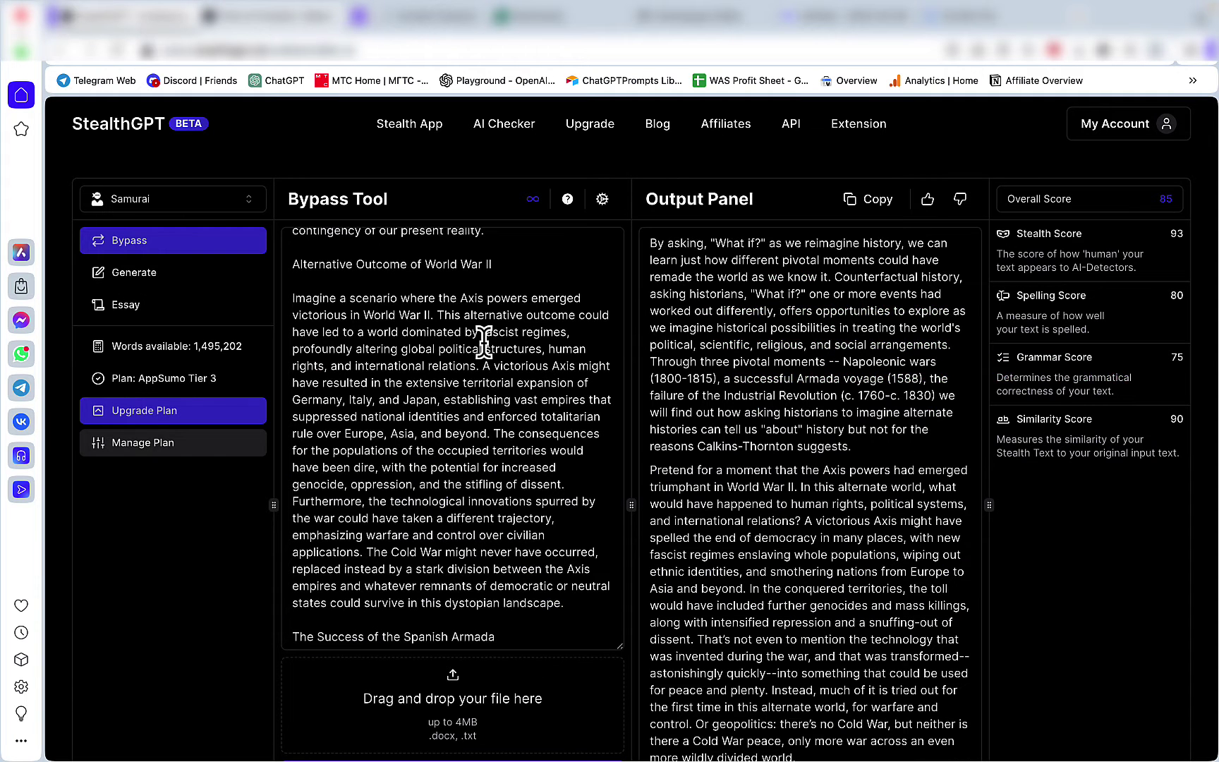
- Set StealthGPT's Stealth Mode to High and save the setting
click(602, 199)
click(613, 317)
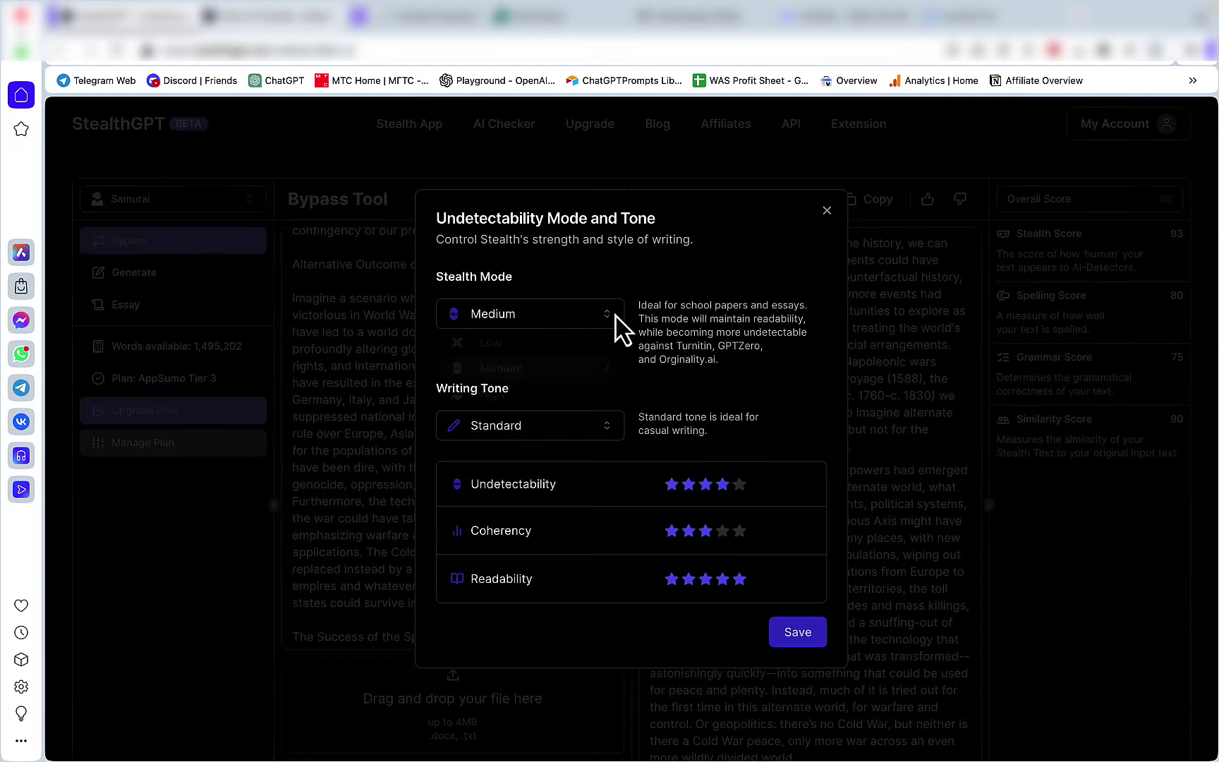
click(539, 400)
click(796, 632)
- Review the High-mode rewrite's scores: Grade 12 in Hemingway, 43 Grammarly suggestions
scroll(445, 535, down, 5)
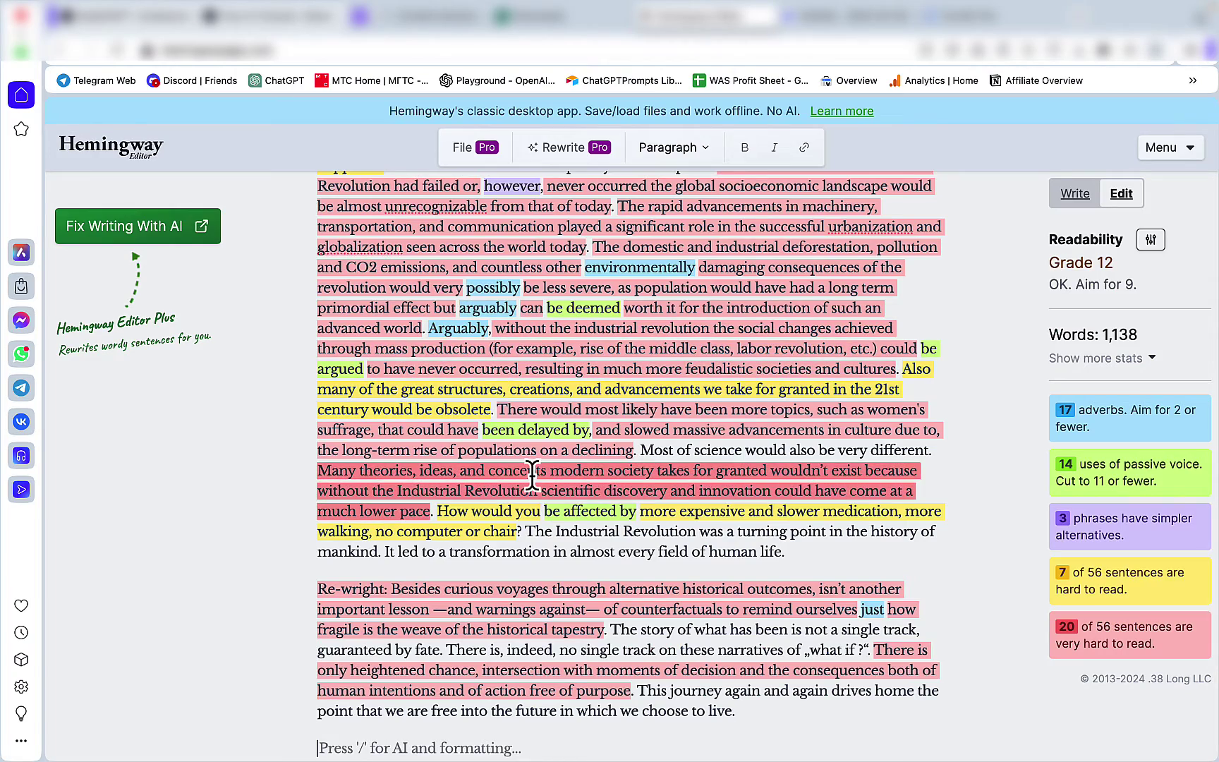
scroll(533, 476, down, 2)
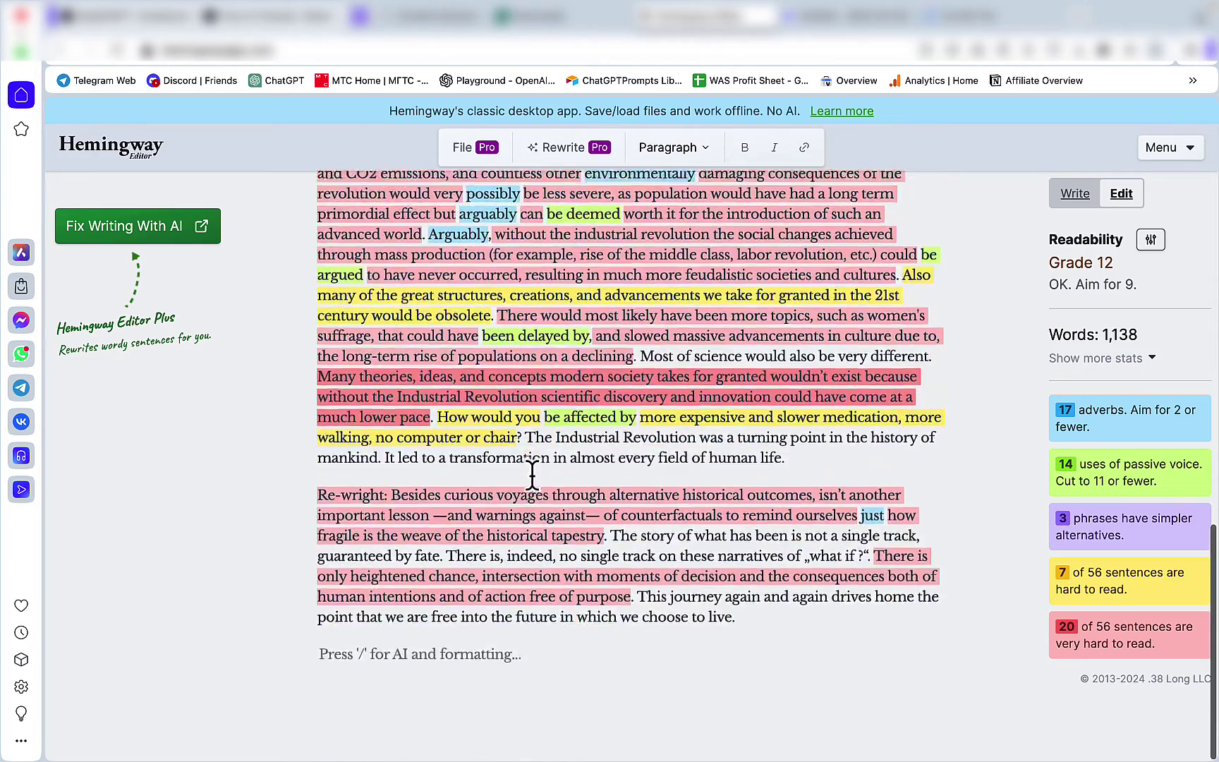
scroll(533, 477, up, 15)
scroll(521, 522, down, 15)
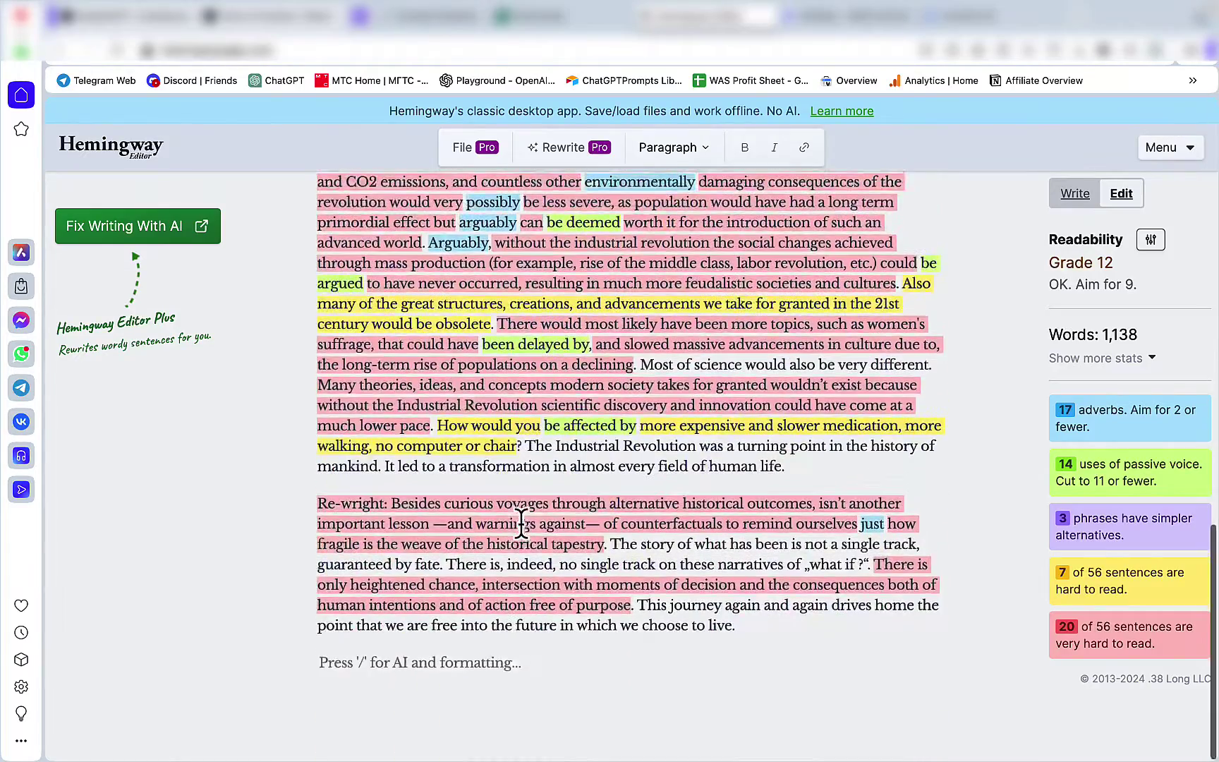
scroll(521, 523, up, 2)
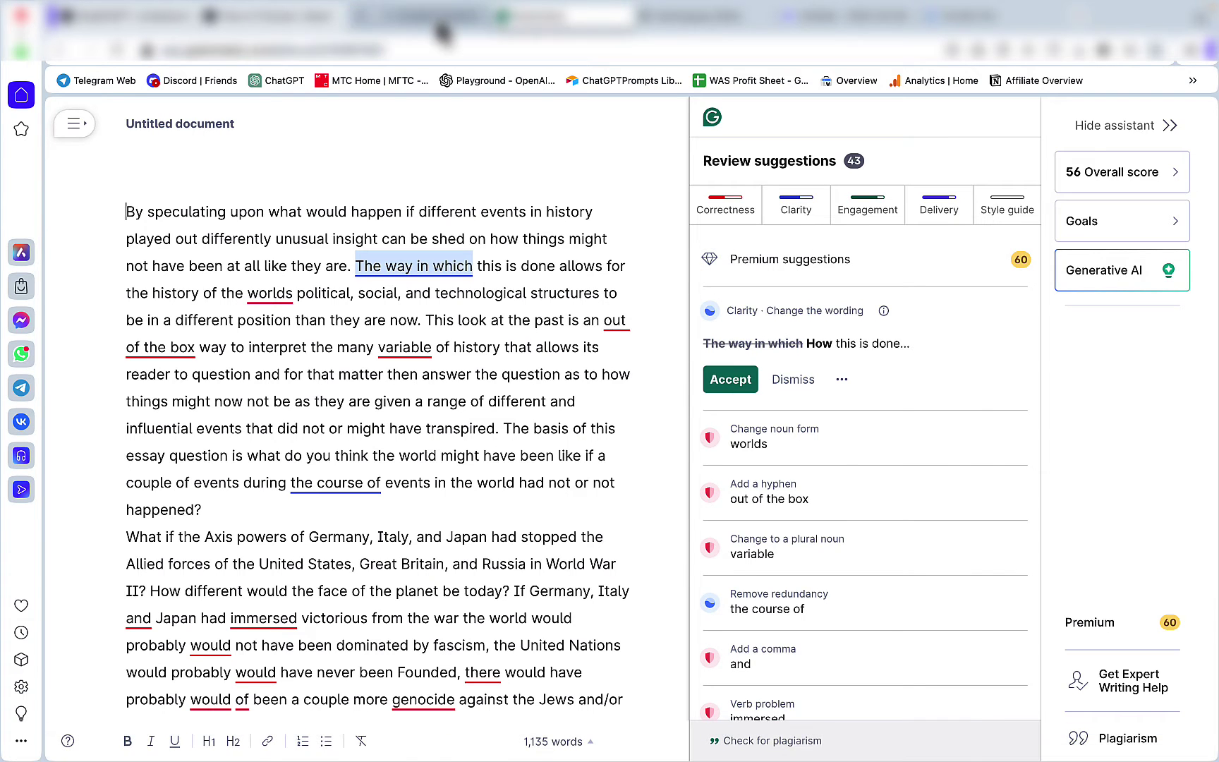
click(439, 27)
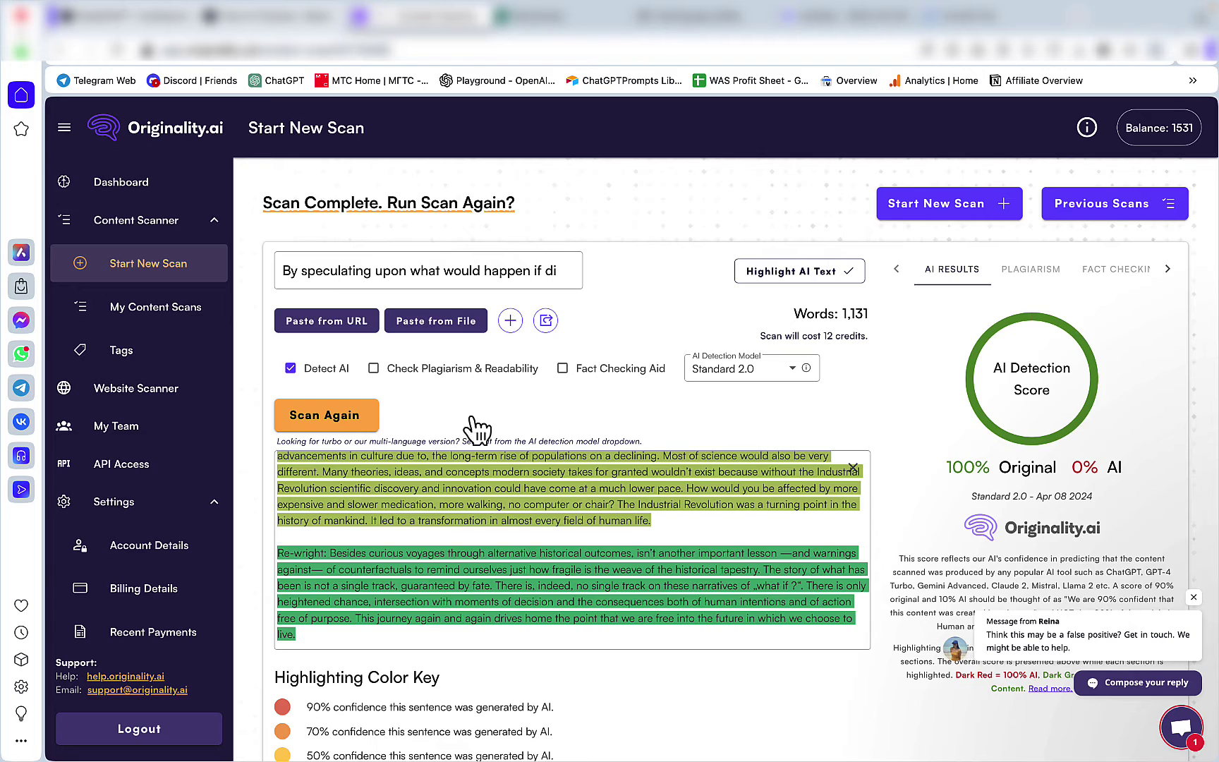
- Scan the High-mode essay in Originality.ai (63% original on Turbo 3.0) and confirm Winston's 100% human
click(328, 422)
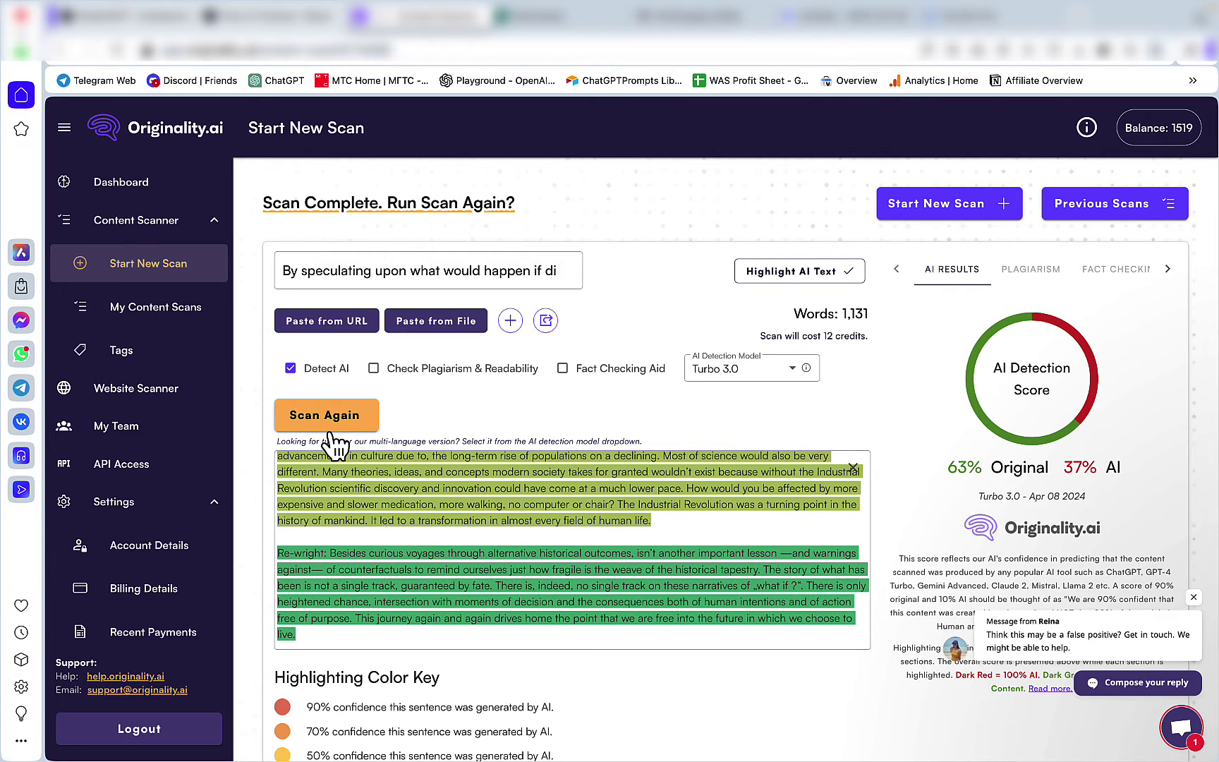
click(836, 16)
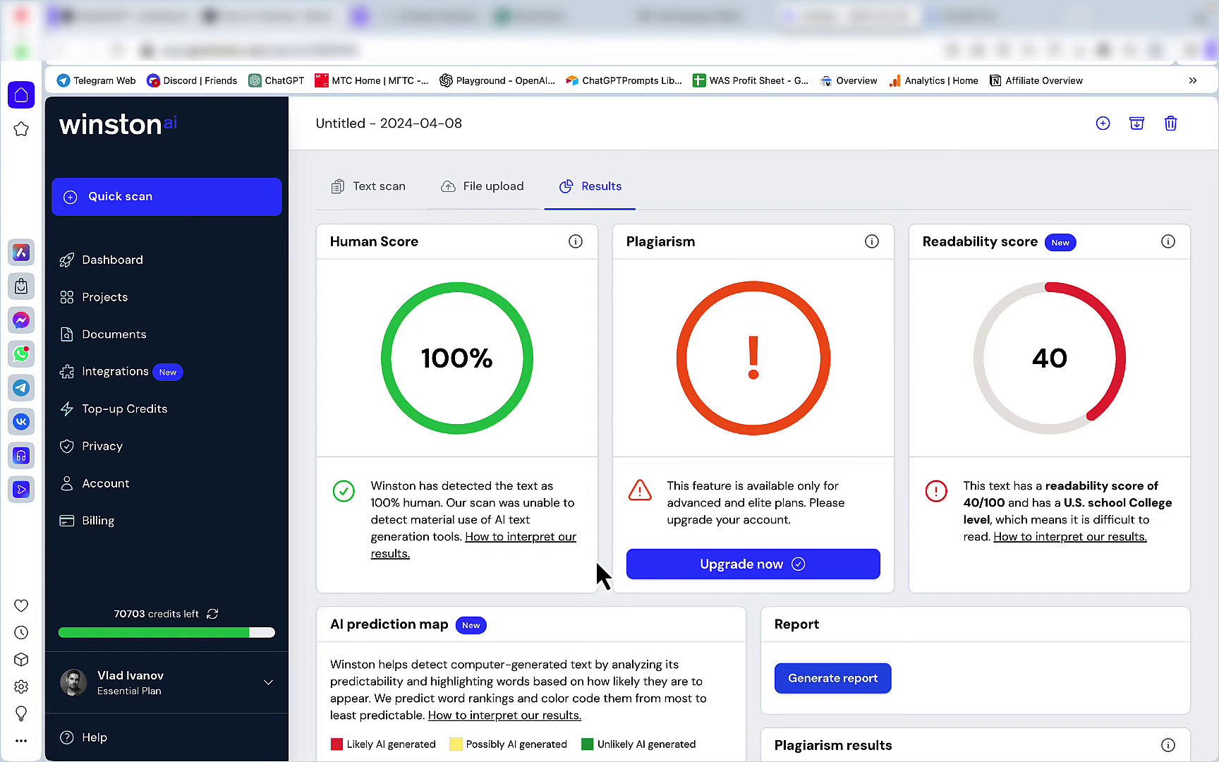
click(605, 740)
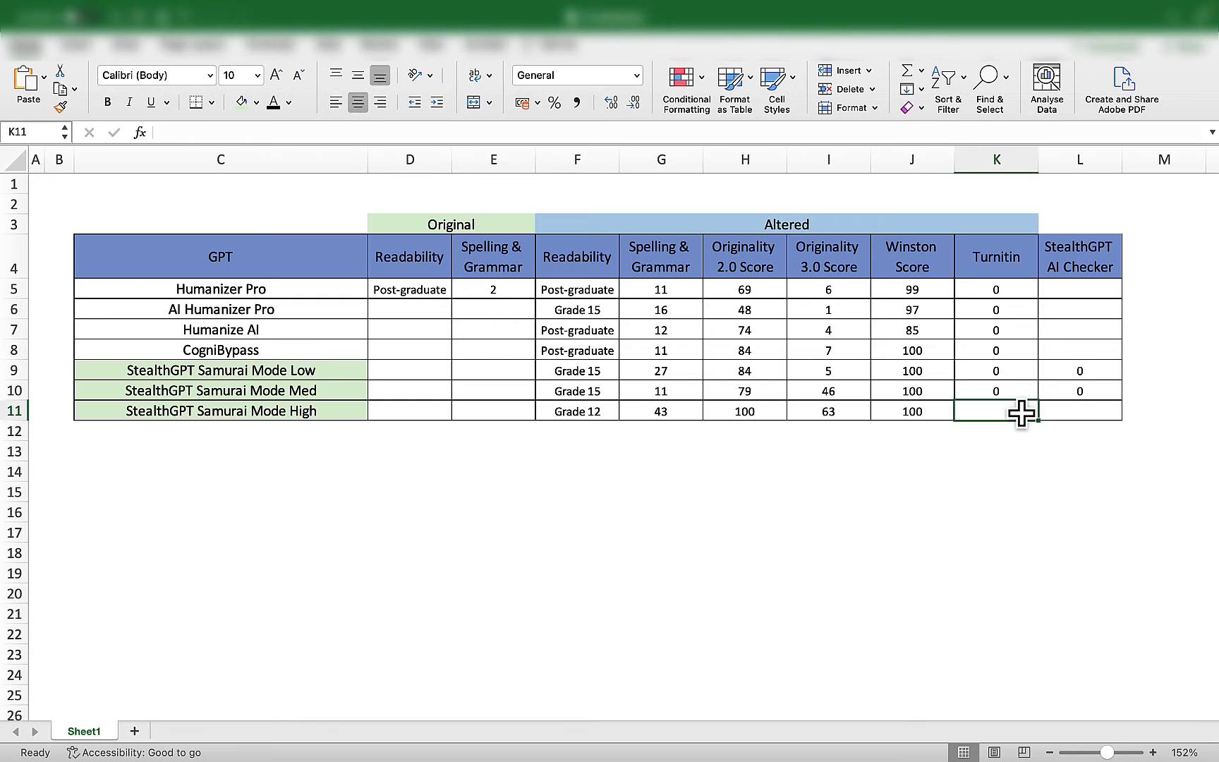
- Check the Turnitin report and run StealthGPT's AI Checker on a 744-word excerpt, scoring 5%
key(super+Tab)
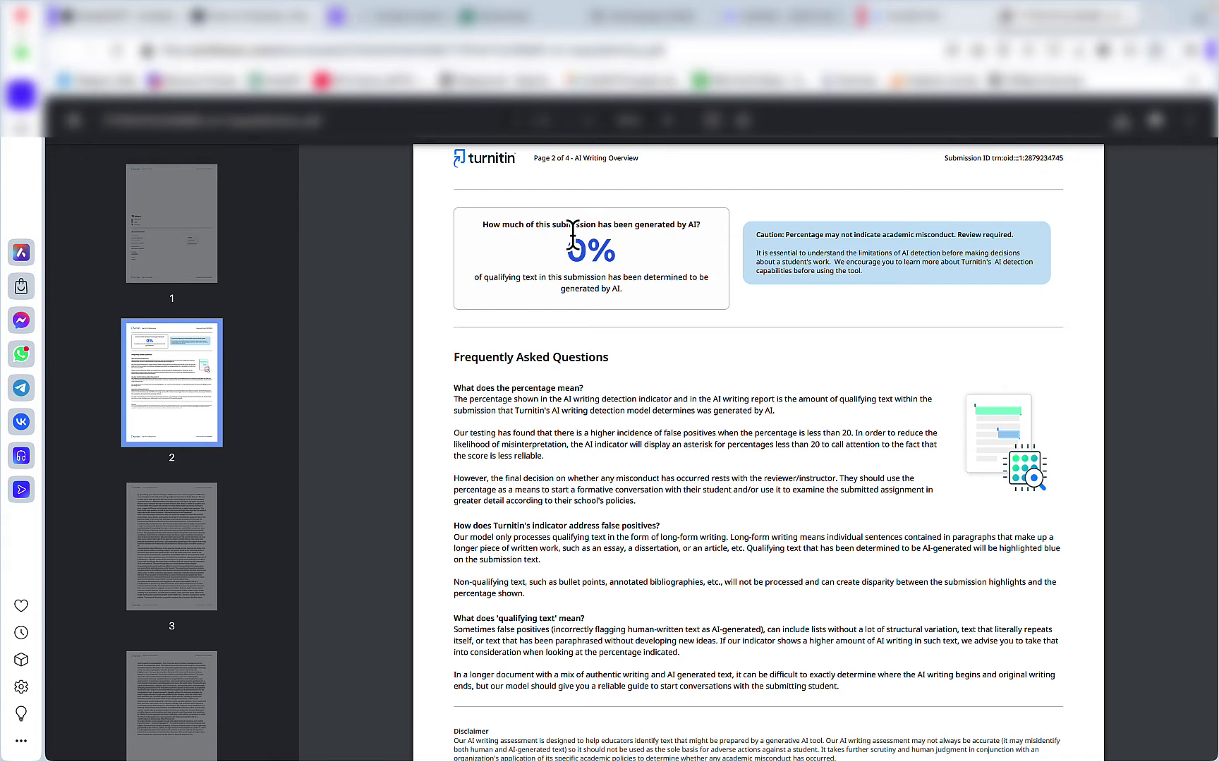
key(ctrl+Tab)
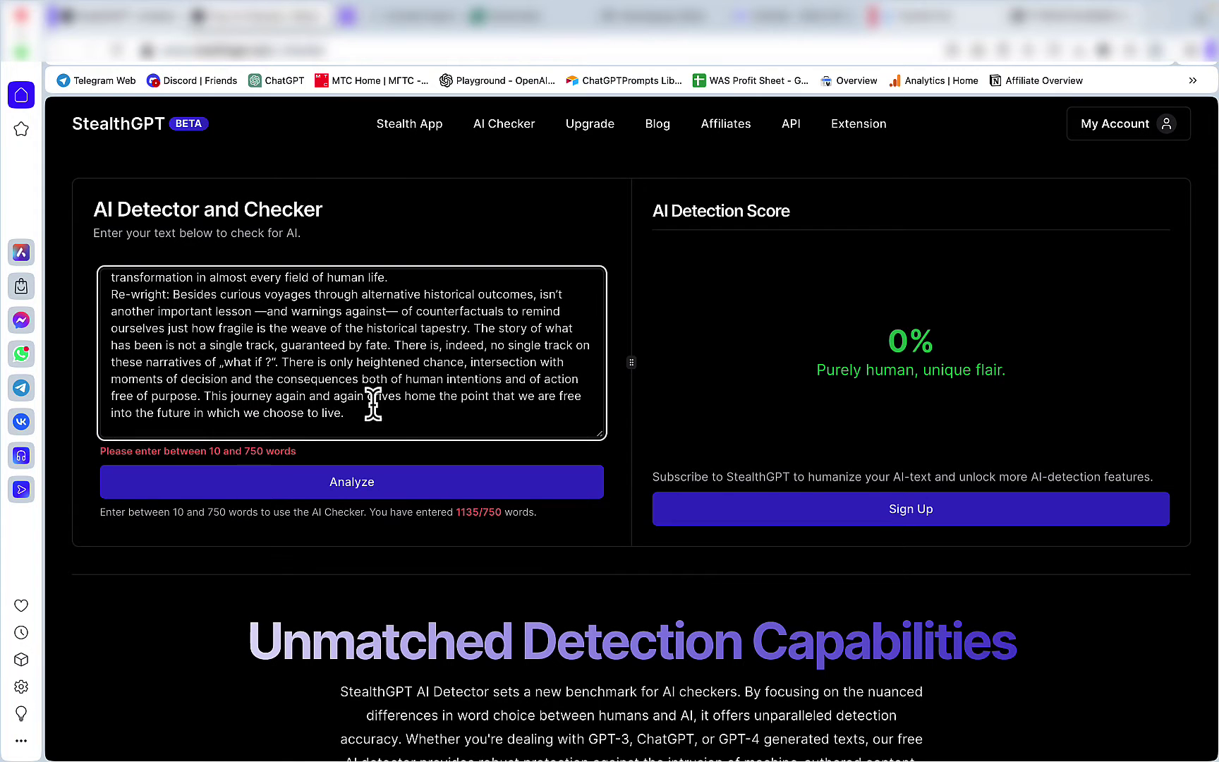
scroll(387, 410, up, 1)
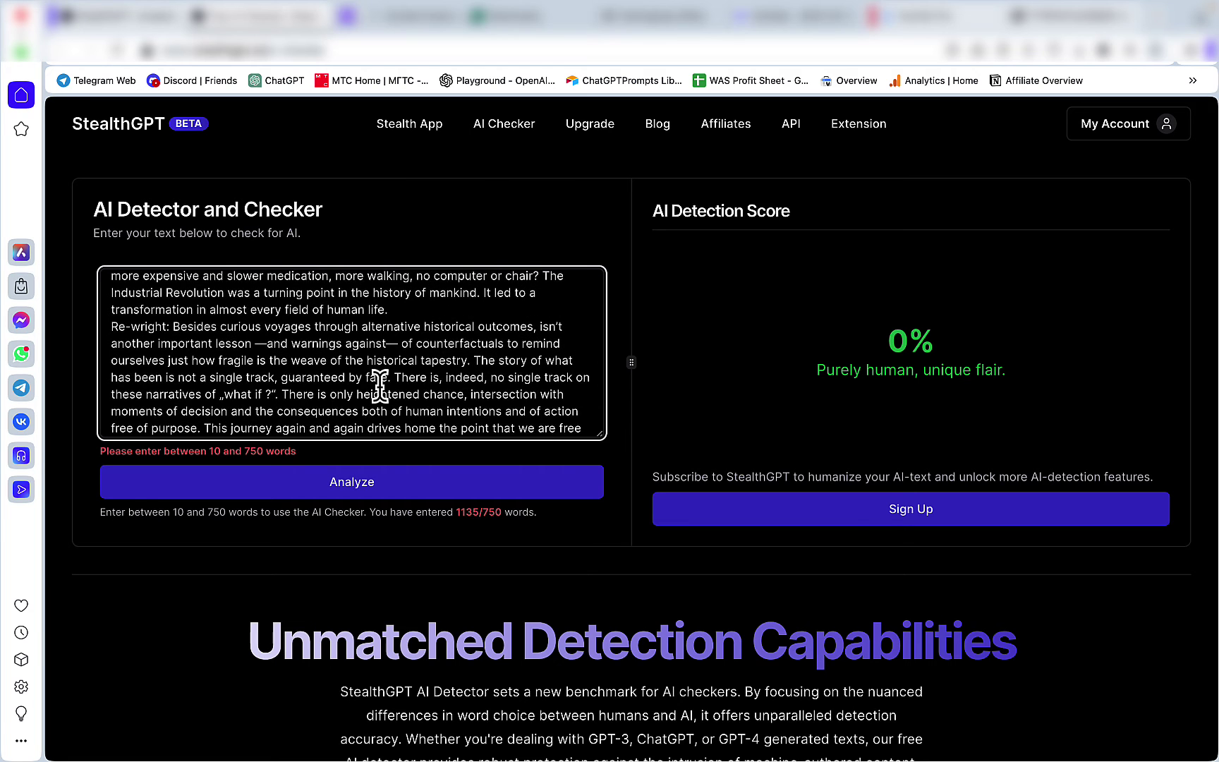
key(ctrl+v)
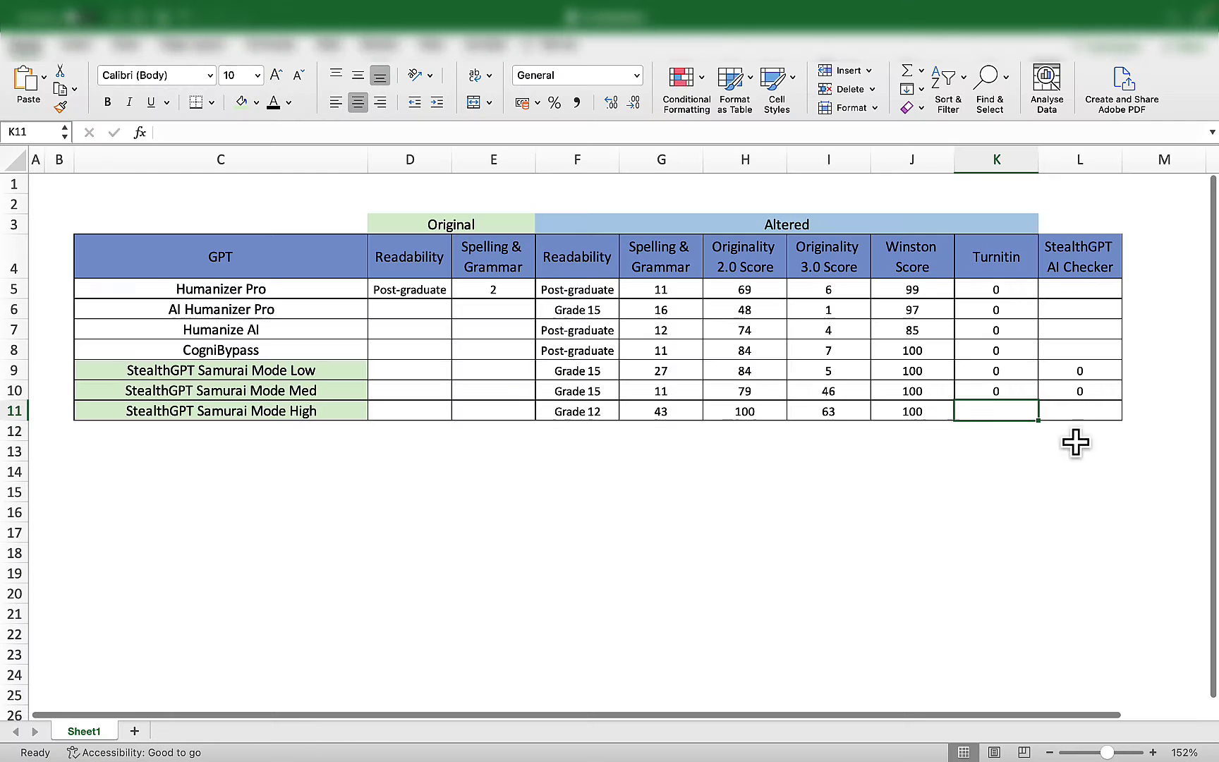
- Enter 0 for StealthGPT AI Checker (L11) and Turnitin (K11) in the Samurai Mode High row
click(1079, 412)
text(0)
key(Left)
text(0)
key(Left)
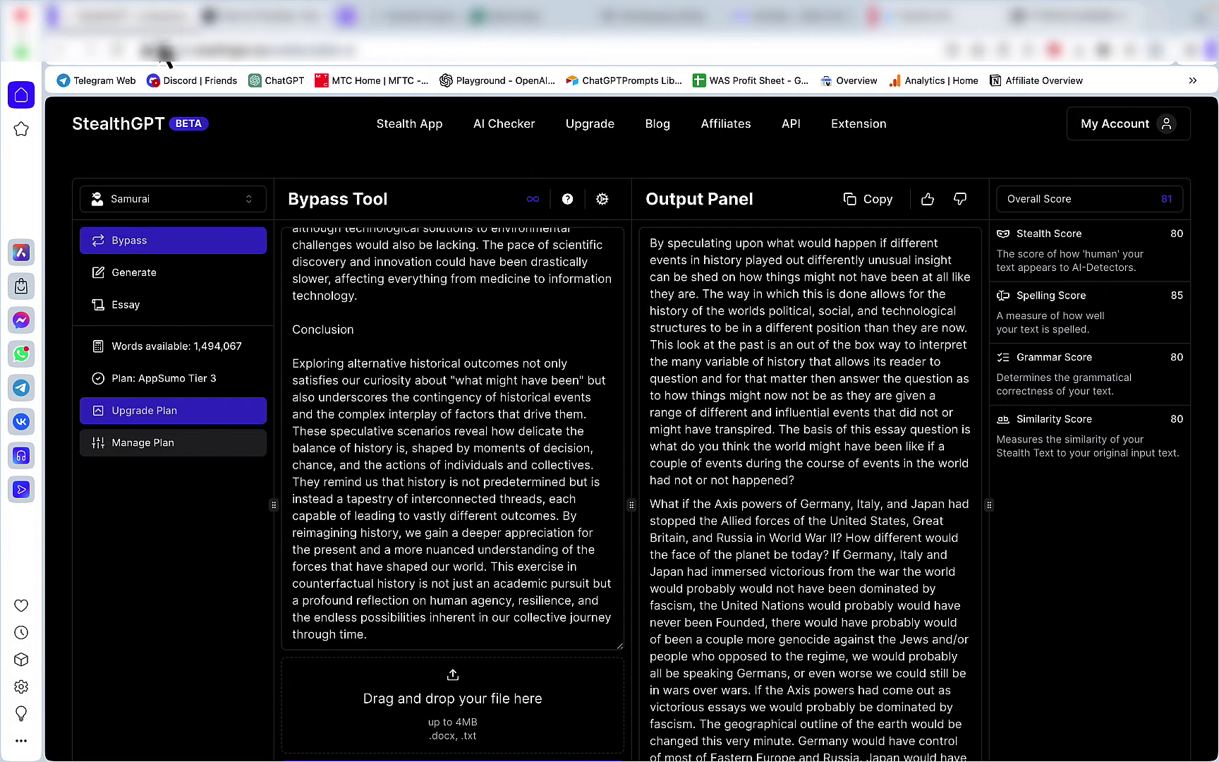
- Switch to StealthGPT's Generate tool and set Stealth Mode to Low
click(157, 309)
click(165, 282)
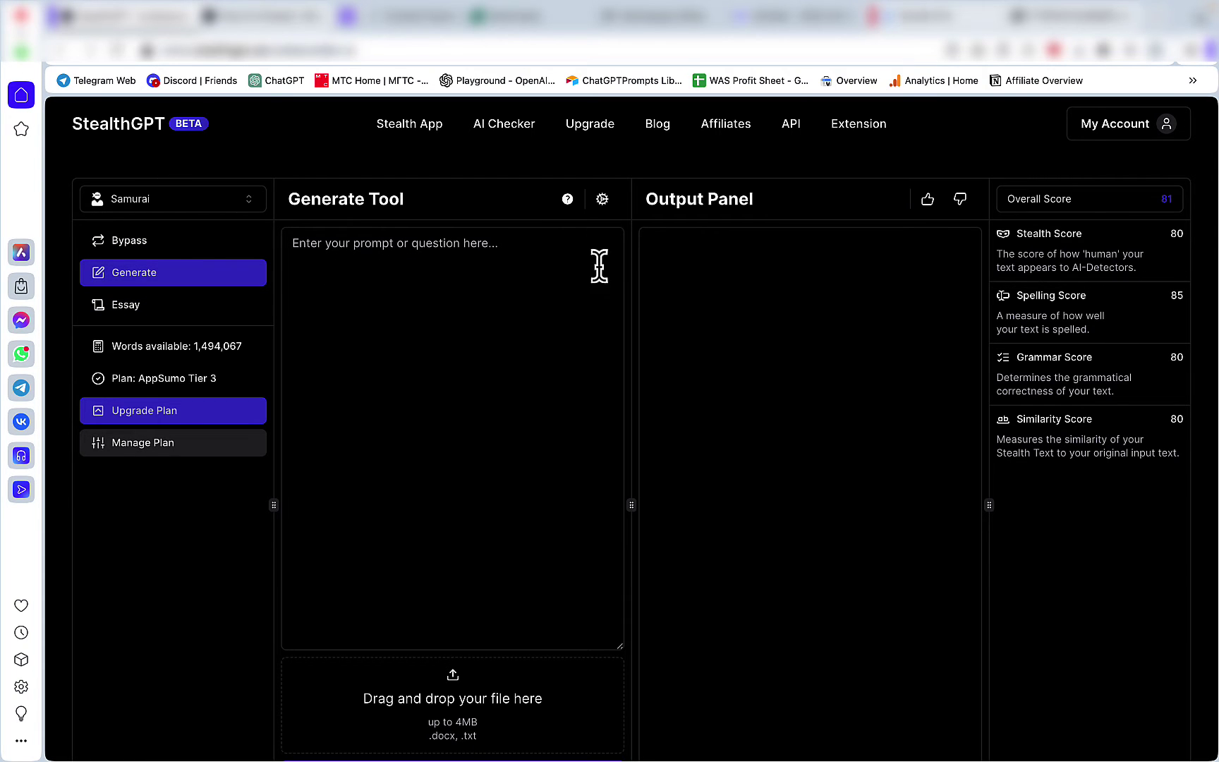
click(604, 200)
click(530, 327)
click(556, 353)
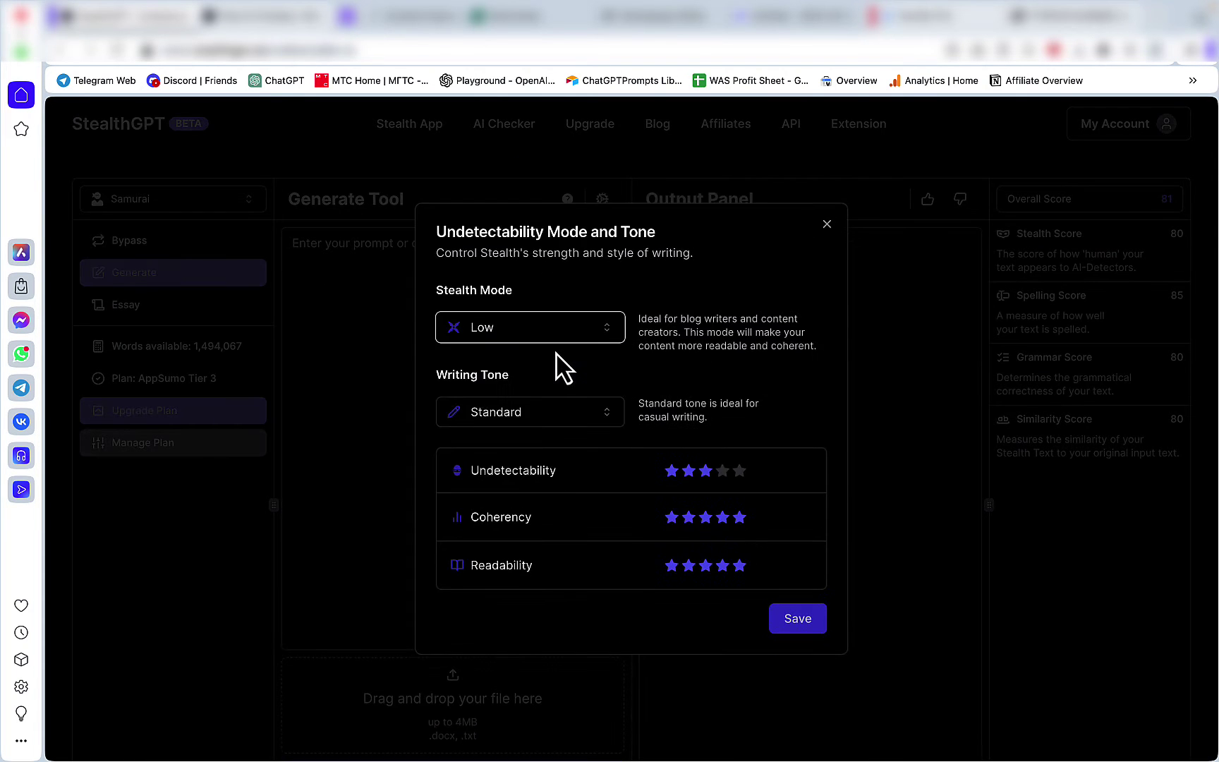
click(810, 633)
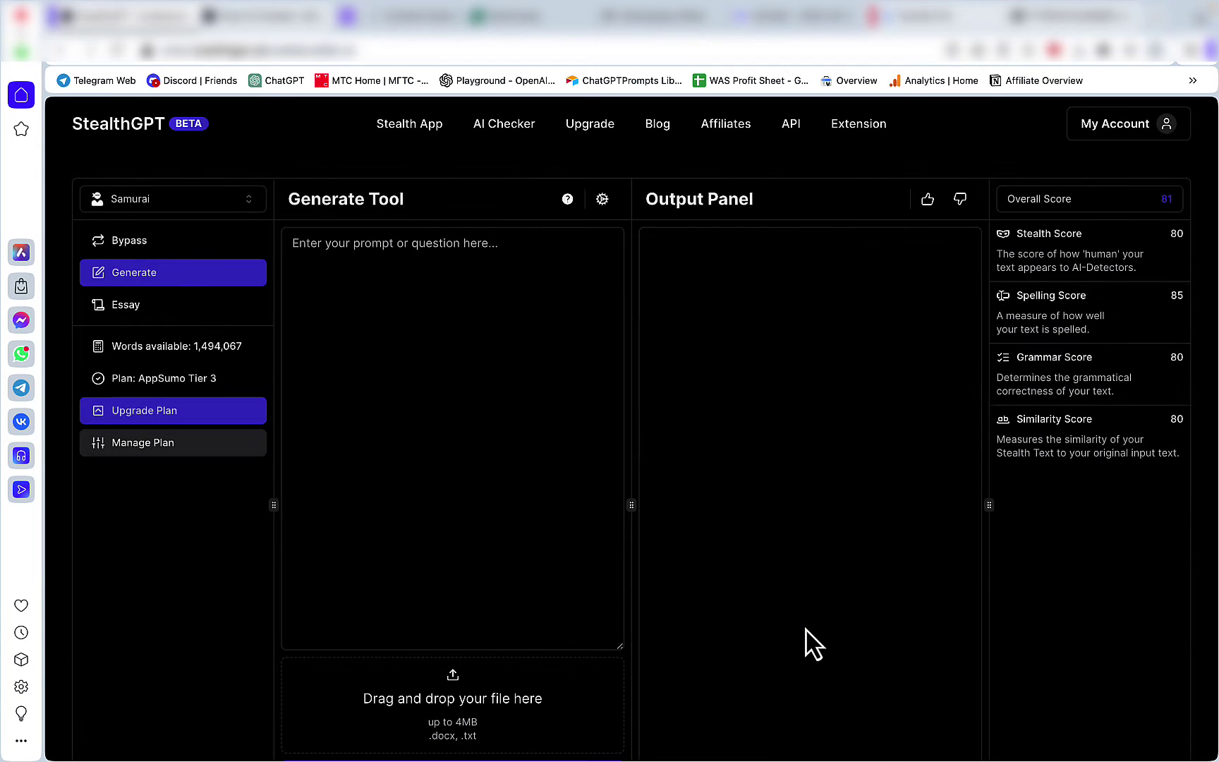
- Generate a 1000-word essay on reimagining history from the pasted prompt and copy it
click(365, 251)
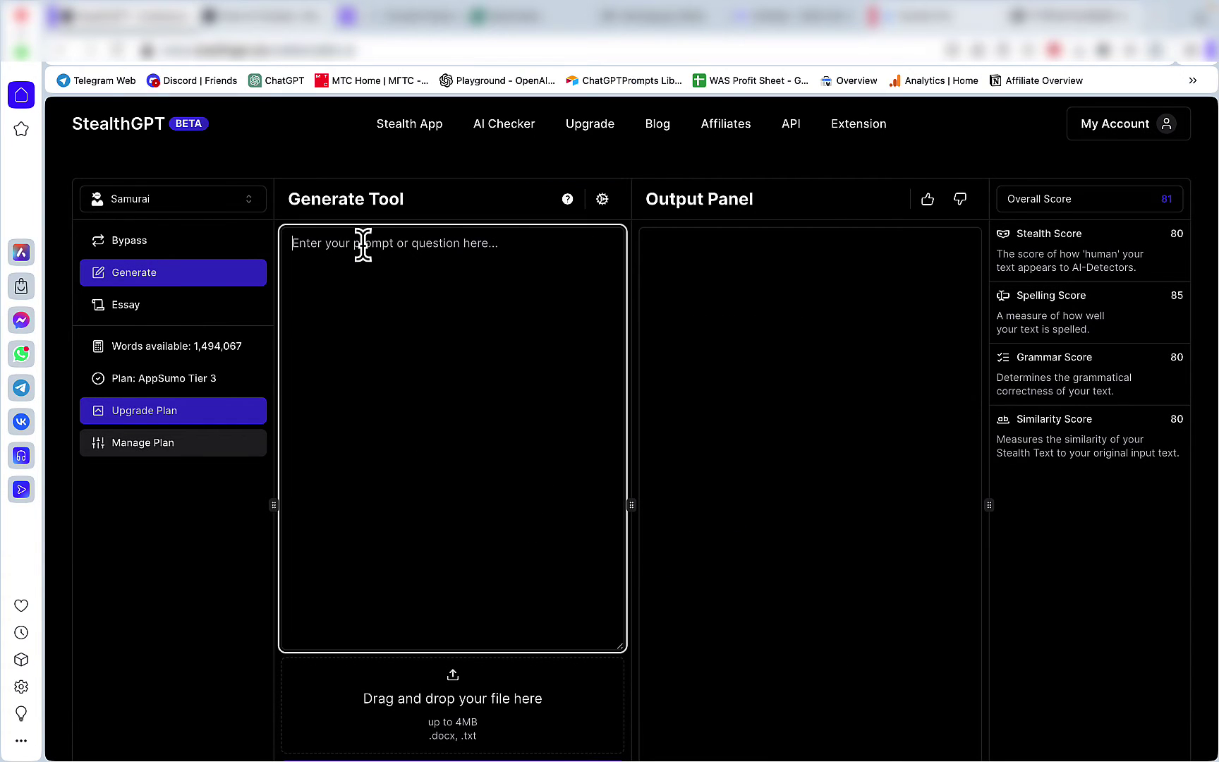
text(generate a 1000 word essay about "Reimagining History: Alternative Outcomes of Major Events")
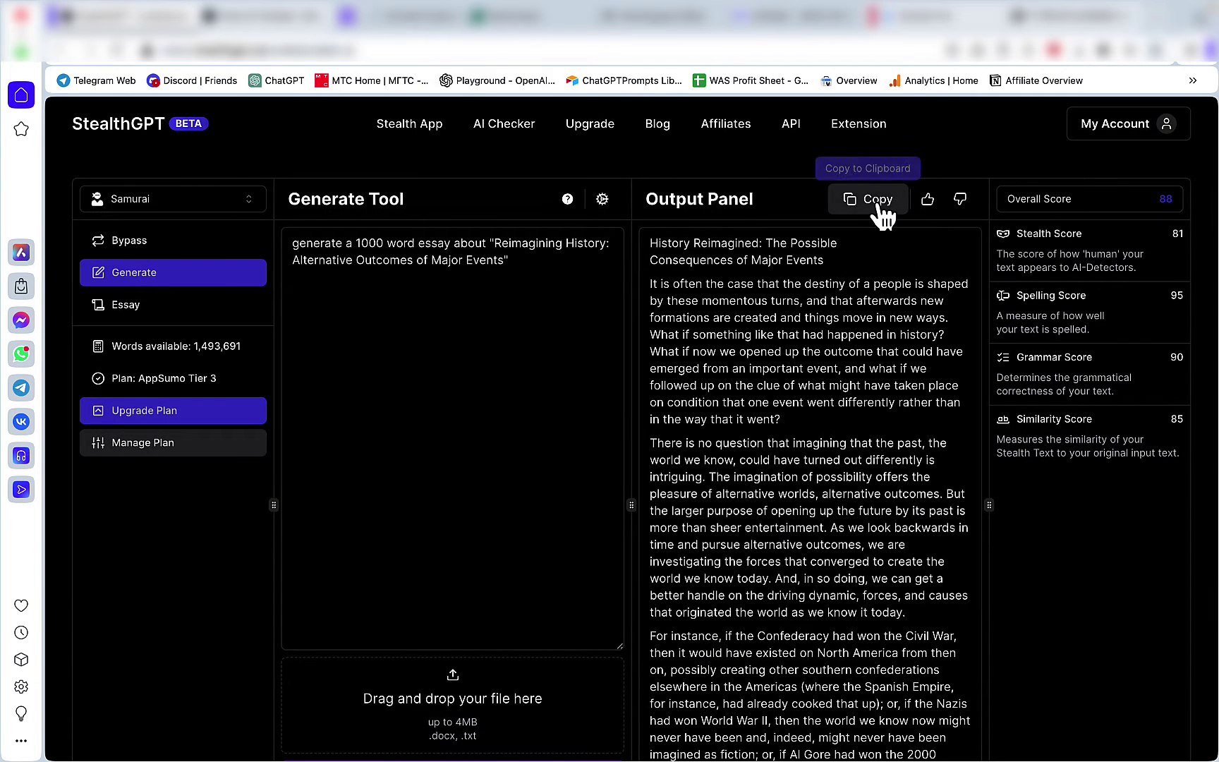
click(879, 208)
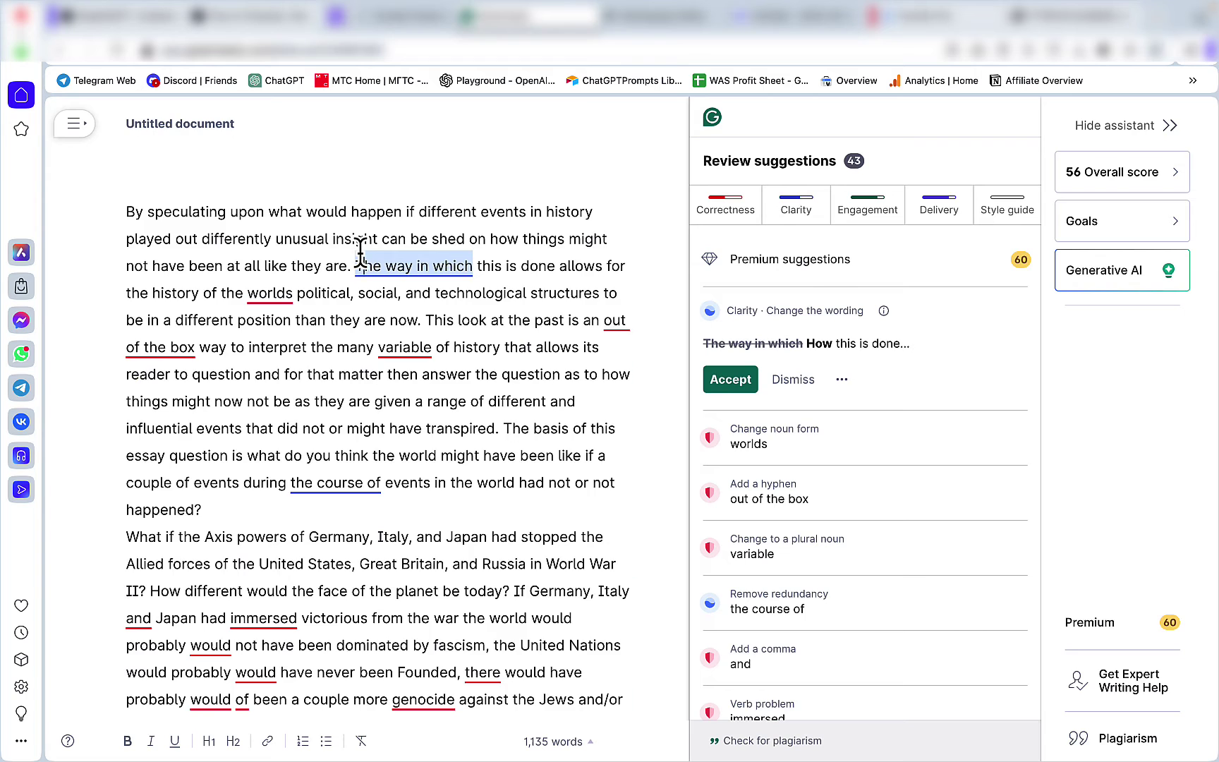
- Replace Grammarly's old essay with the new one: 1,135 words, score 56, 43 suggestions
key(super+a)
key(BackSpace)
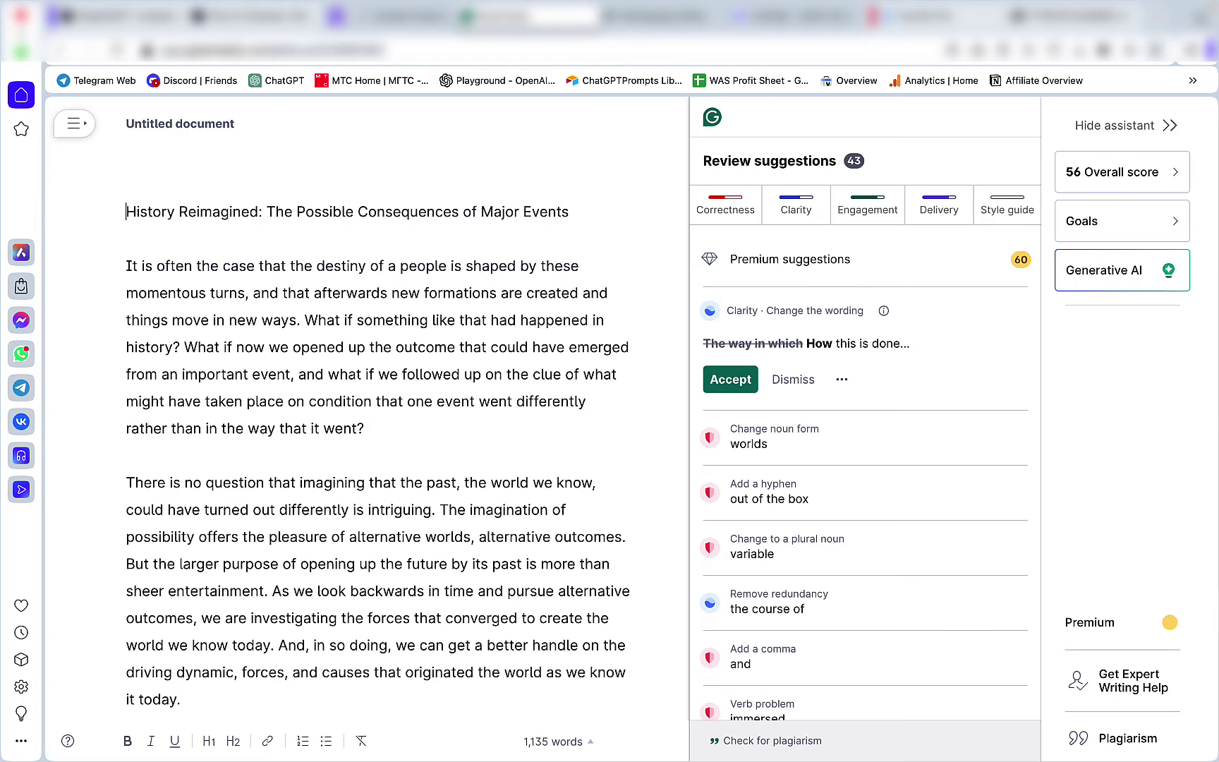
key(super+v)
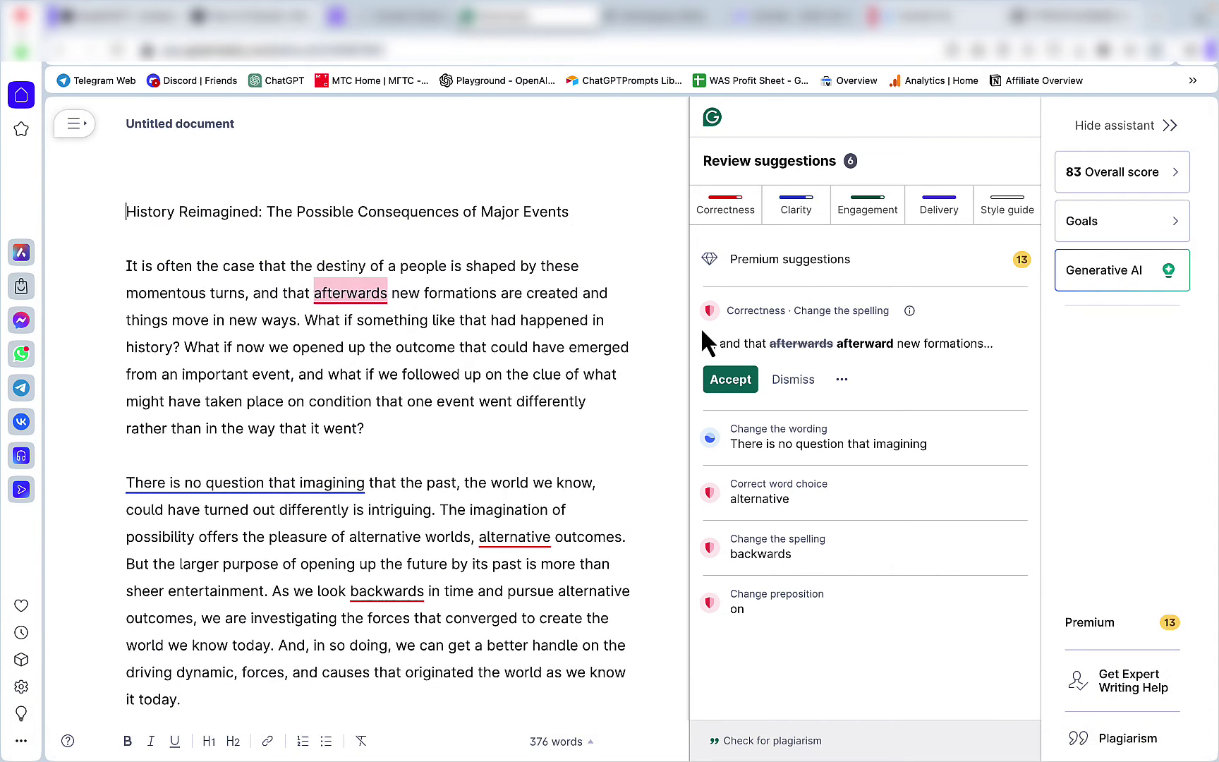
scroll(589, 346, down, 10)
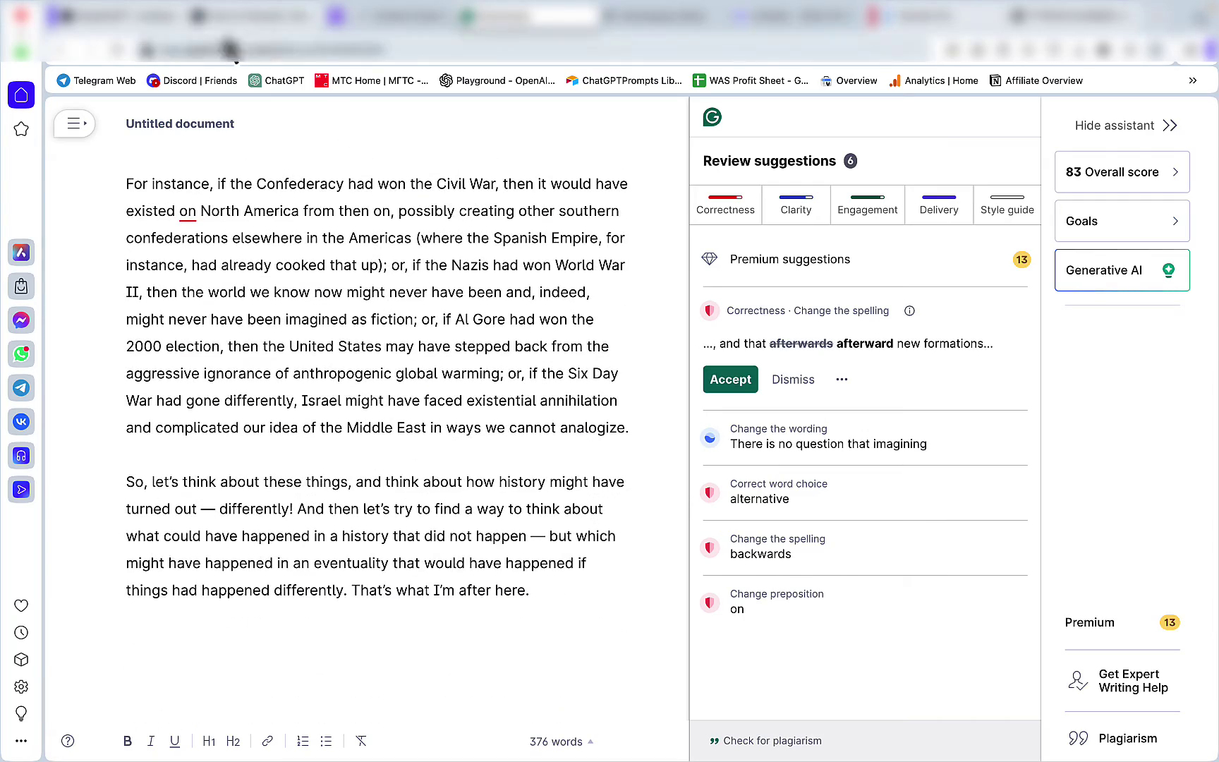
click(141, 15)
scroll(875, 423, down, 3)
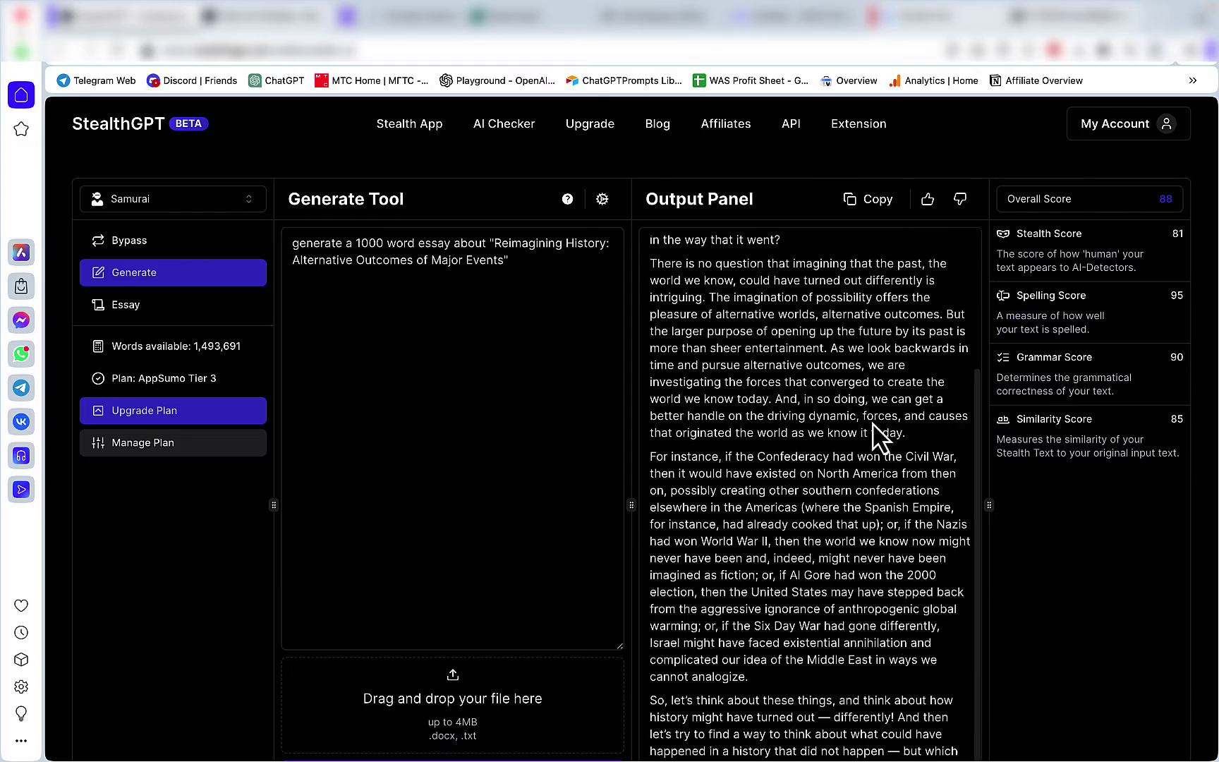
scroll(872, 437, down, 3)
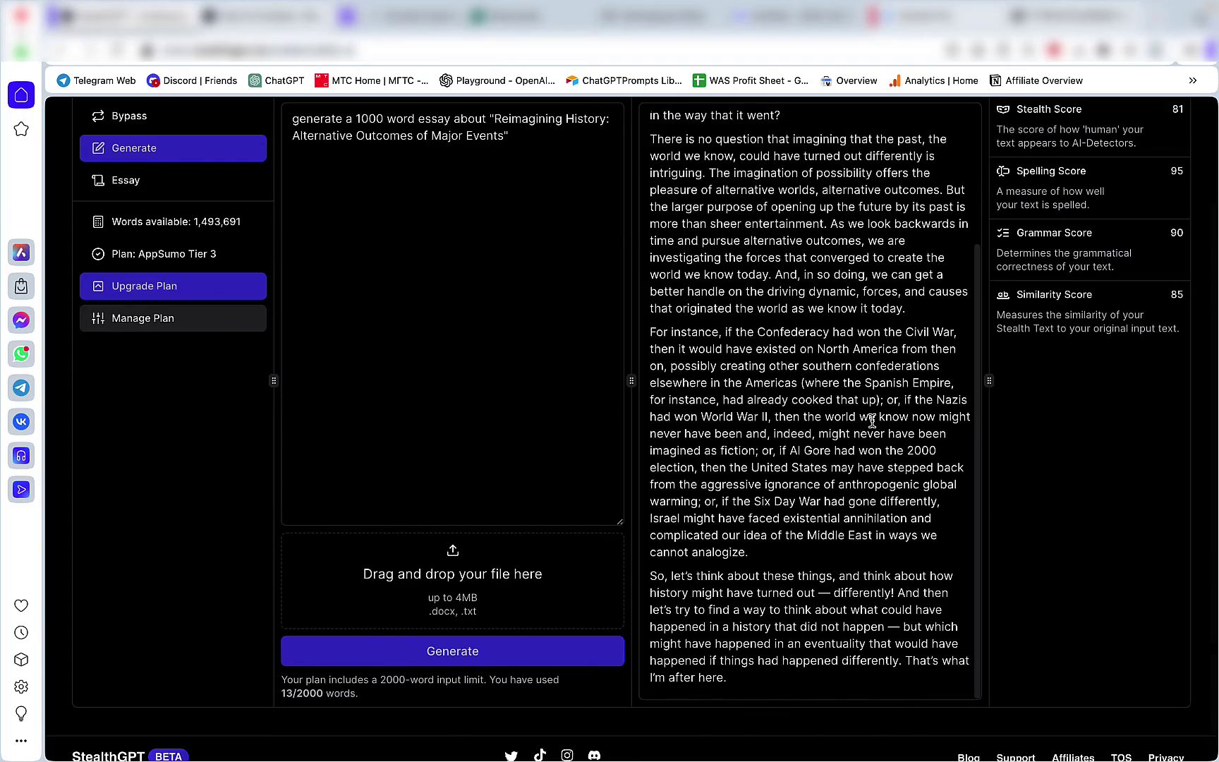
scroll(872, 421, up, 6)
- Enter 6 in G12 as the Generate Tool Low row's Spelling & Grammar score
click(435, 734)
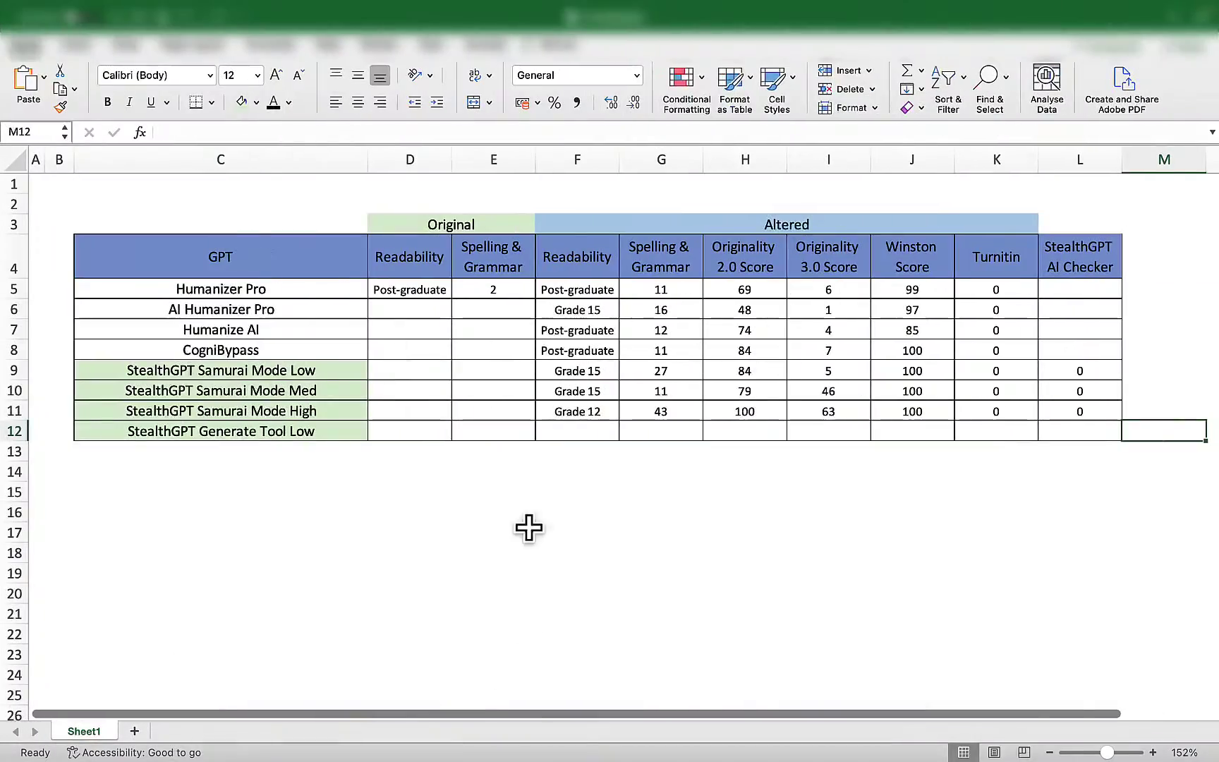
click(660, 430)
text(5)
key(BackSpace)
text(6)
- Check the generated essay's Hemingway readability result in the browser
click(623, 517)
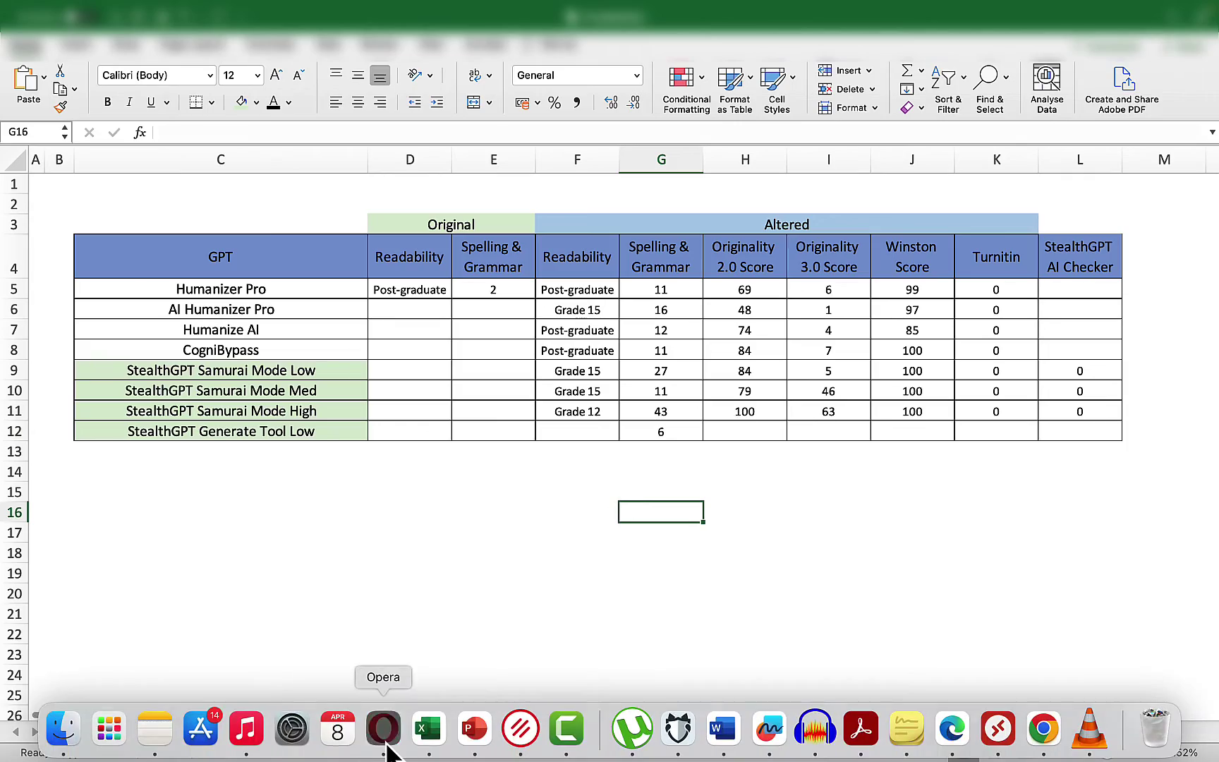
click(386, 744)
click(656, 15)
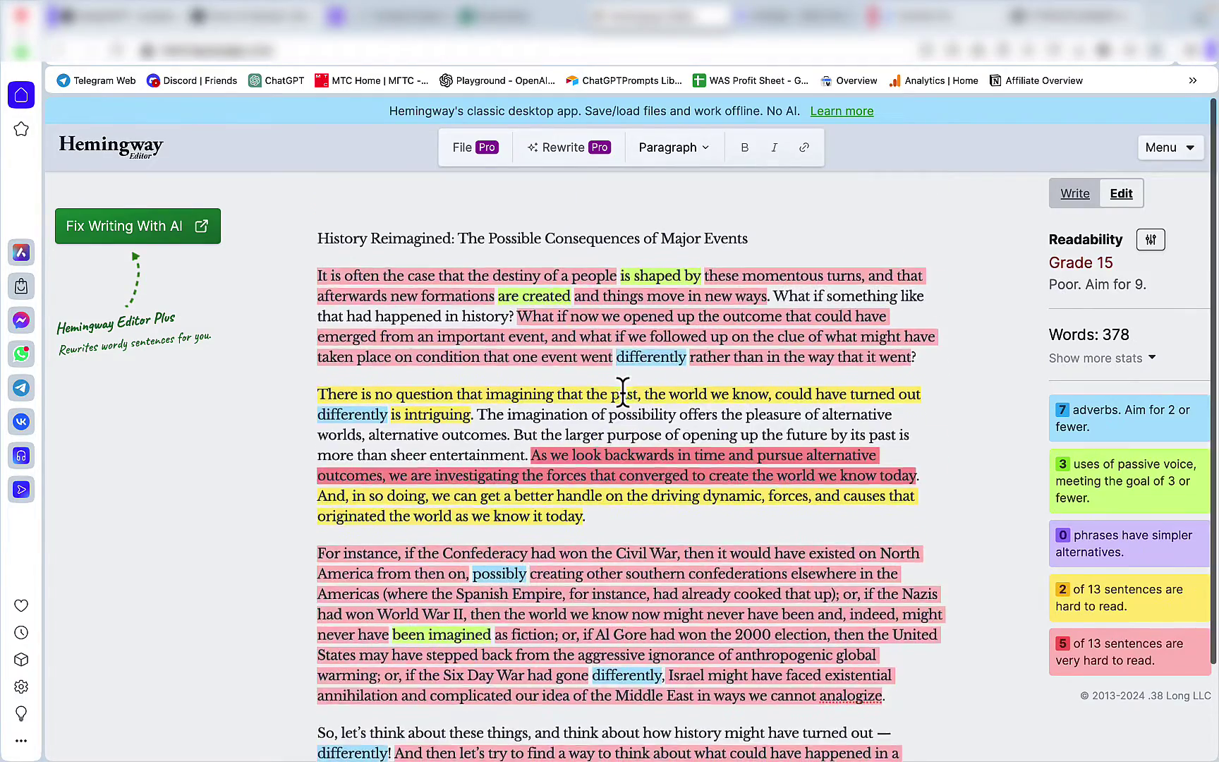
scroll(623, 391, down, 1)
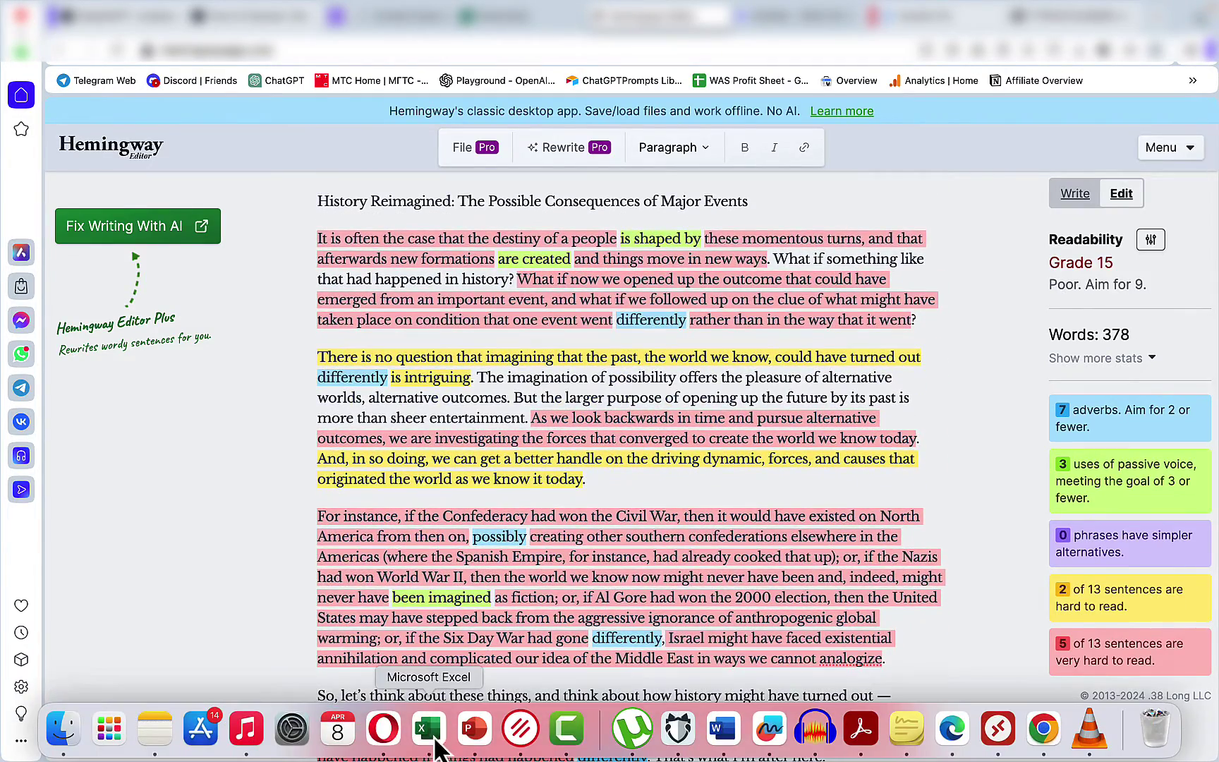
click(434, 741)
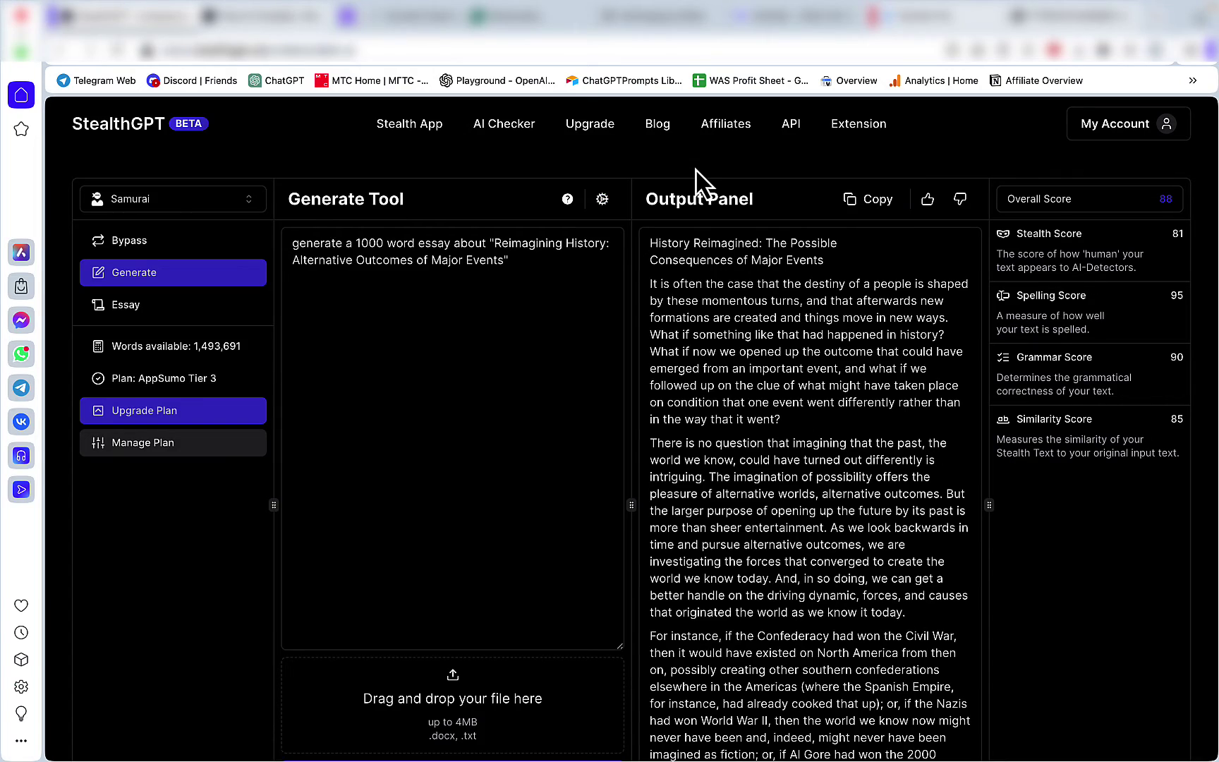
- Paste the generated essay into a new Originality.ai scan and run it with Turbo 3.0
click(346, 16)
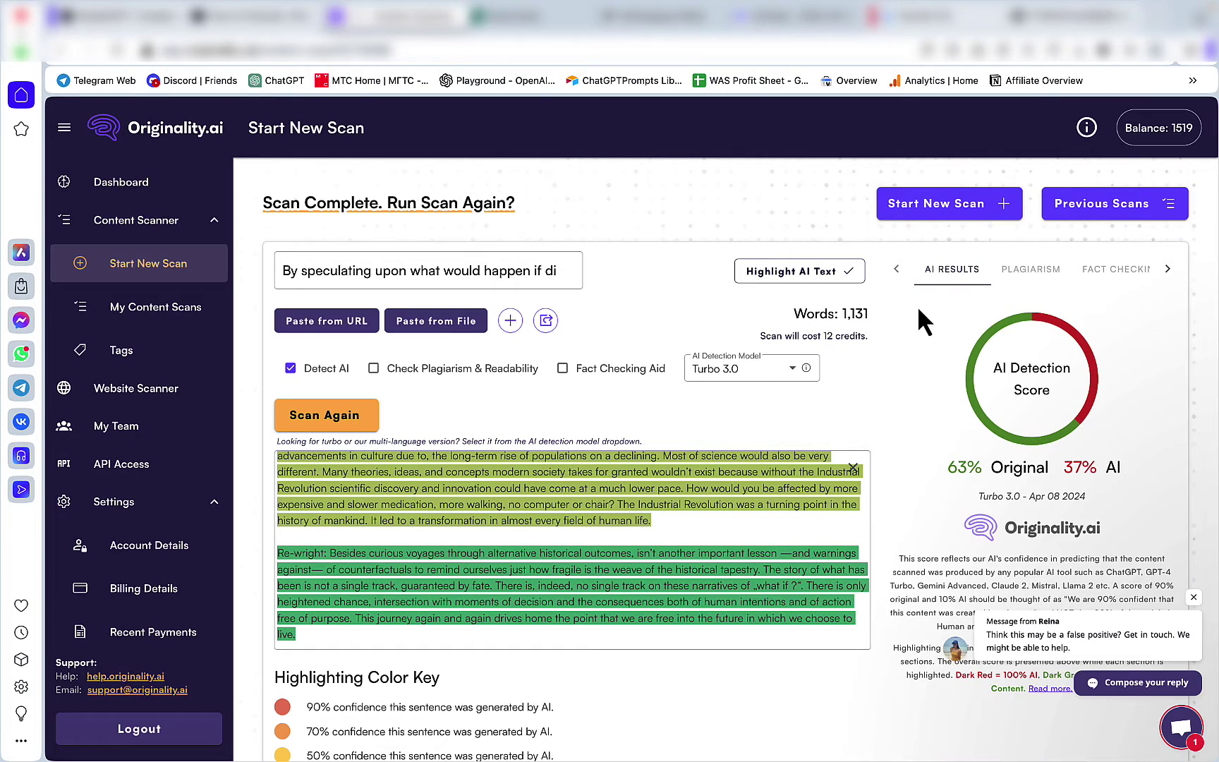
click(922, 215)
click(544, 463)
key(ctrl+v)
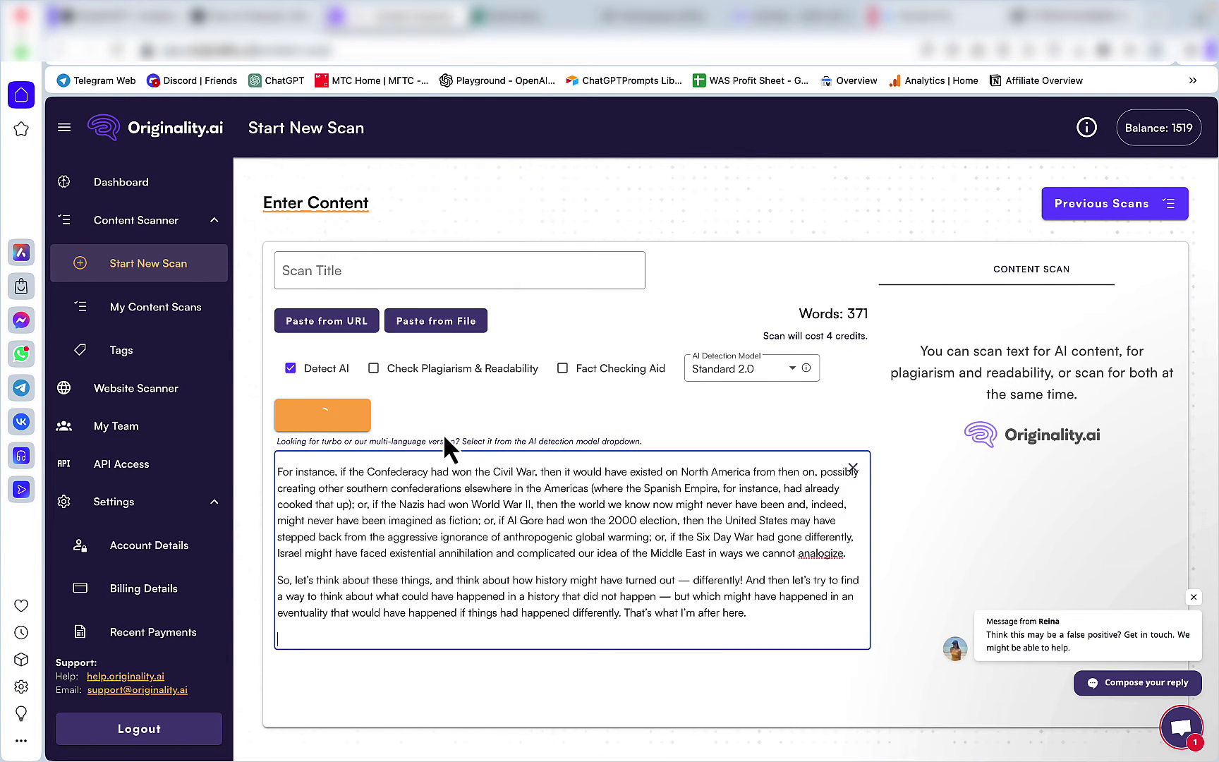
click(305, 408)
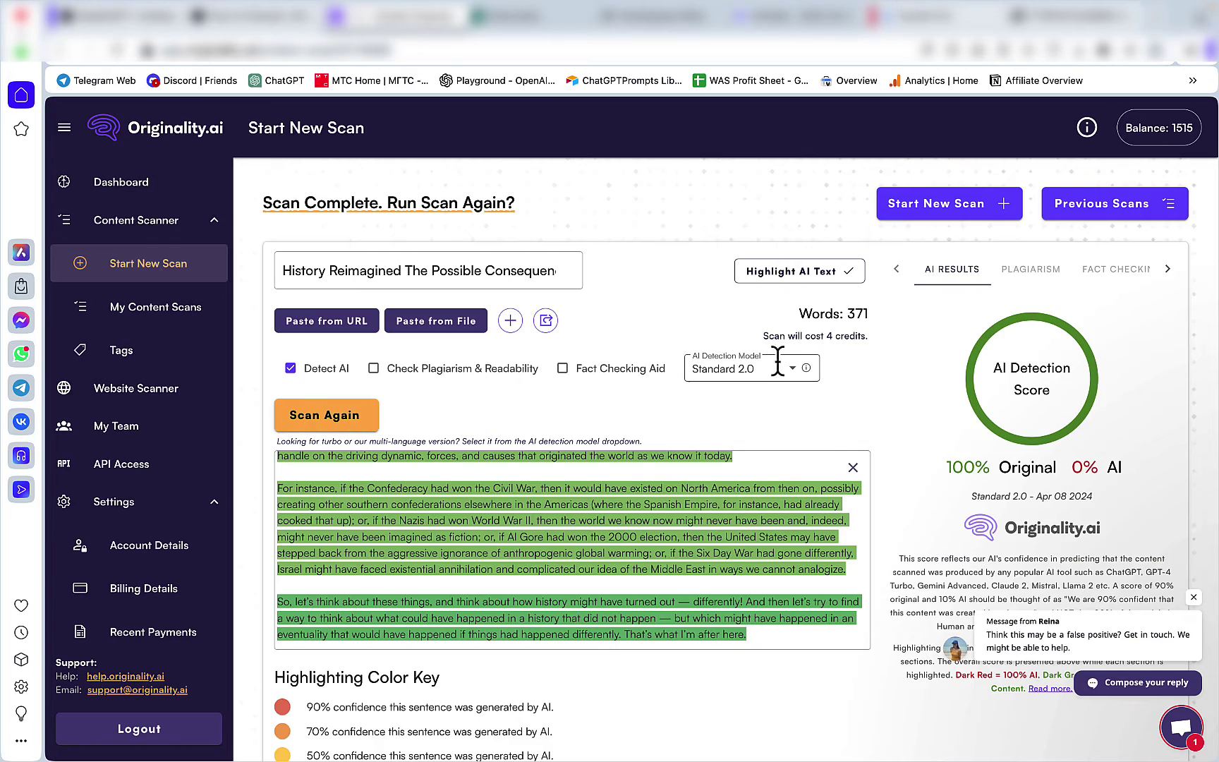
click(789, 374)
click(719, 414)
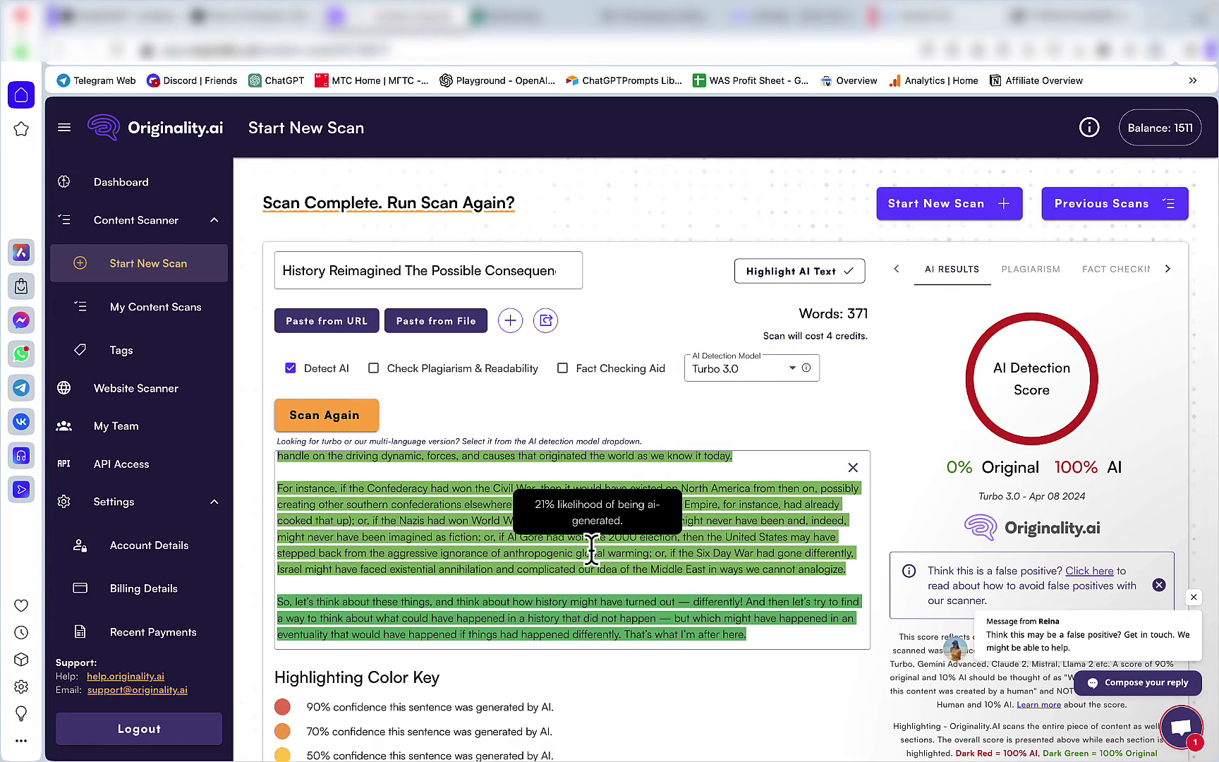
scroll(591, 549, up, 2)
scroll(592, 549, down, 5)
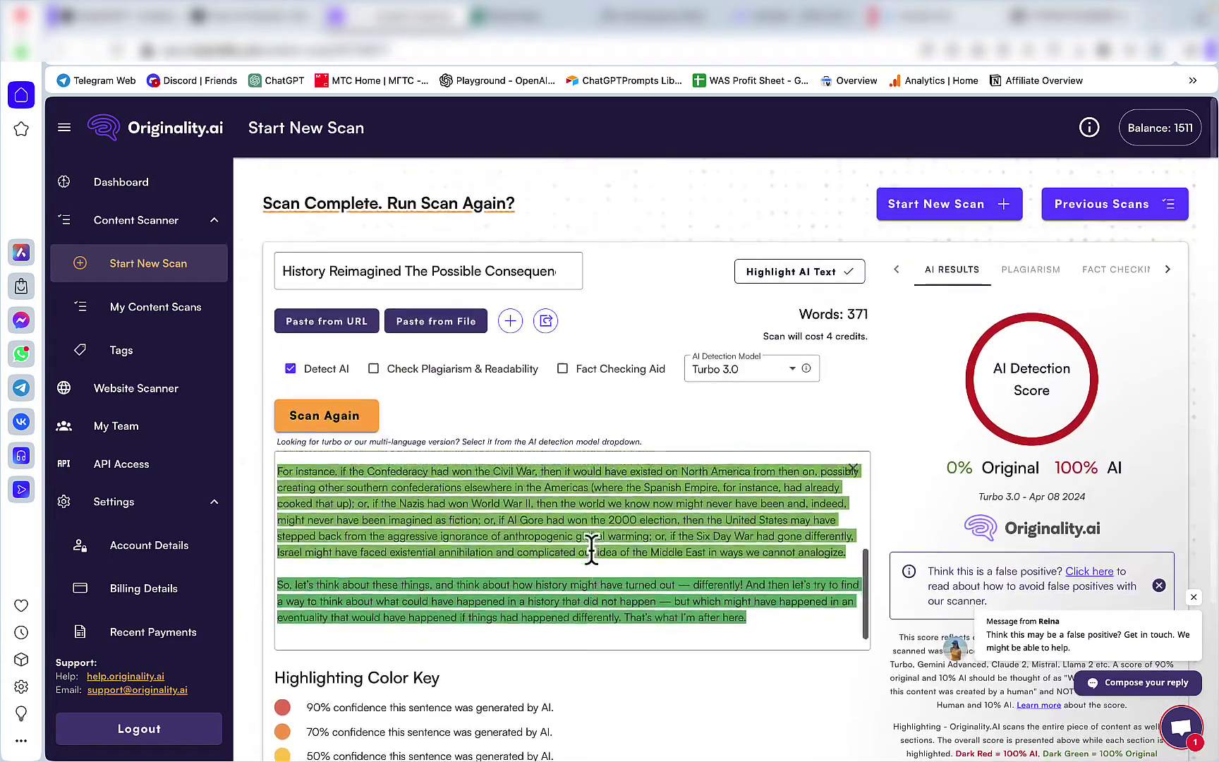
- Rescan the essay with the Standard 2.0 model, which rates it 100% original
click(966, 218)
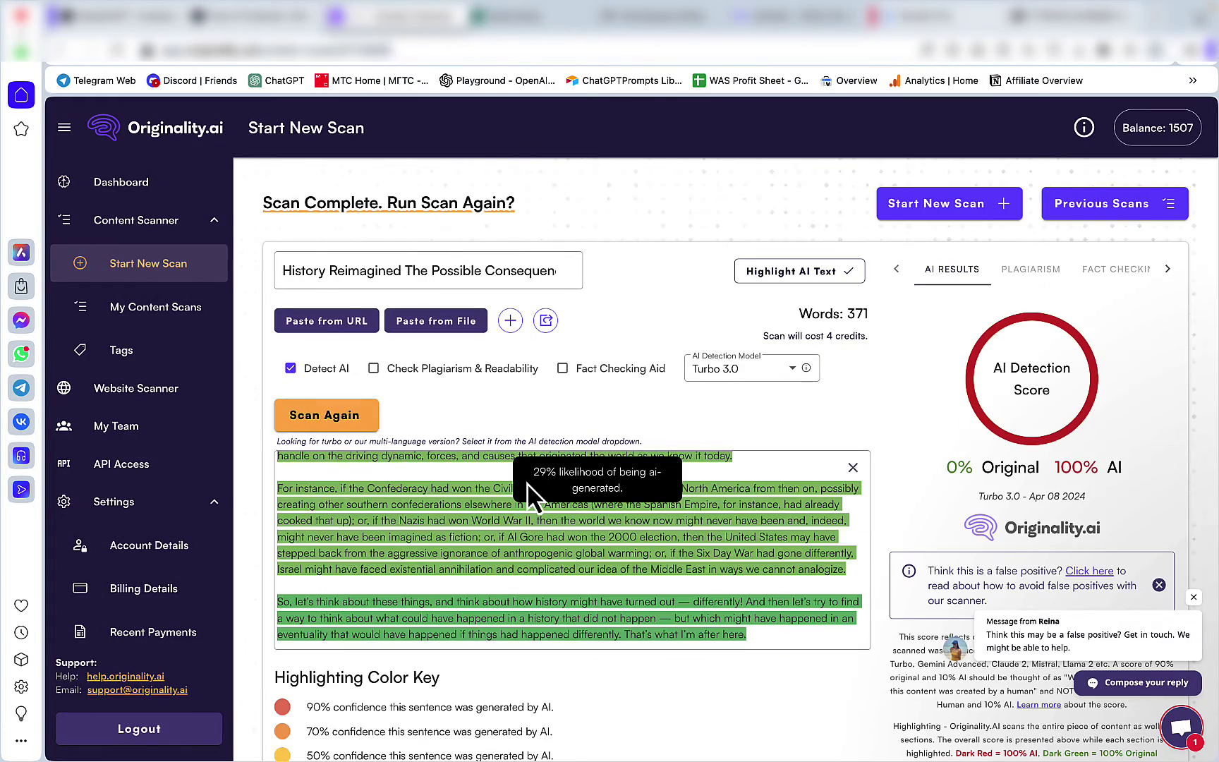
scroll(530, 496, down, 1)
scroll(530, 496, up, 5)
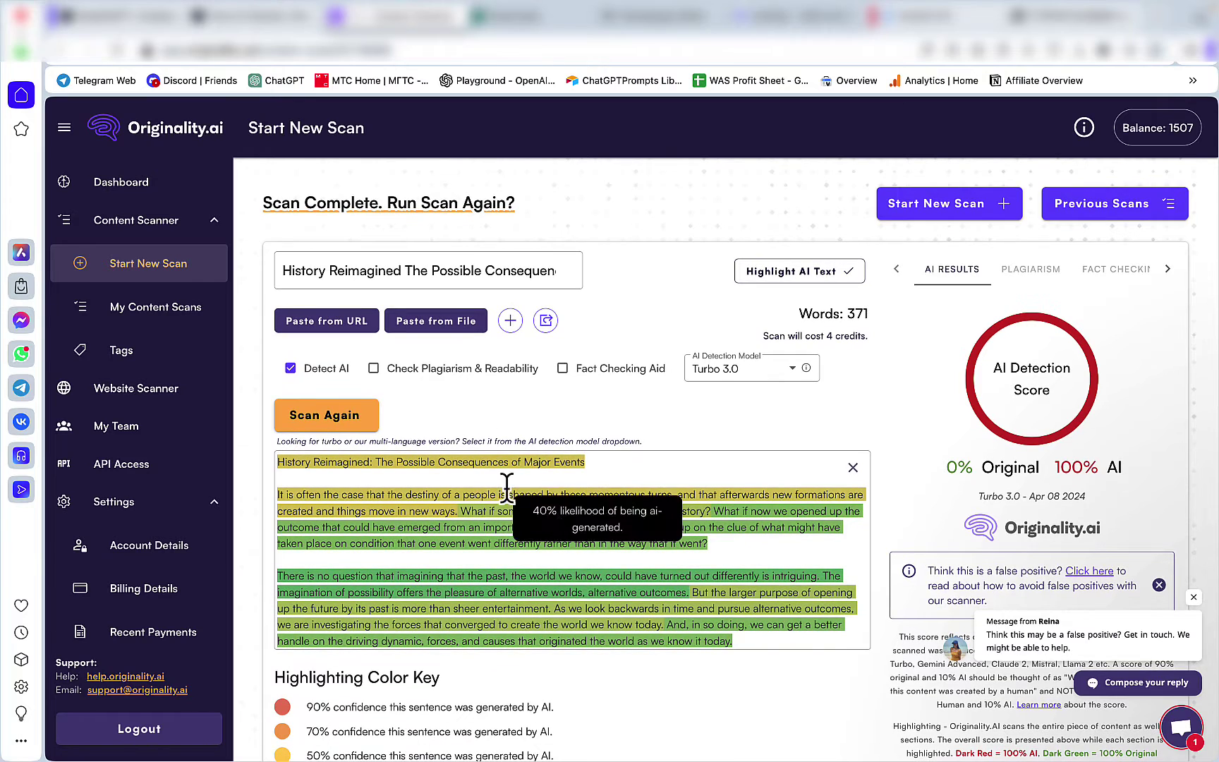
mouse_move(619, 488)
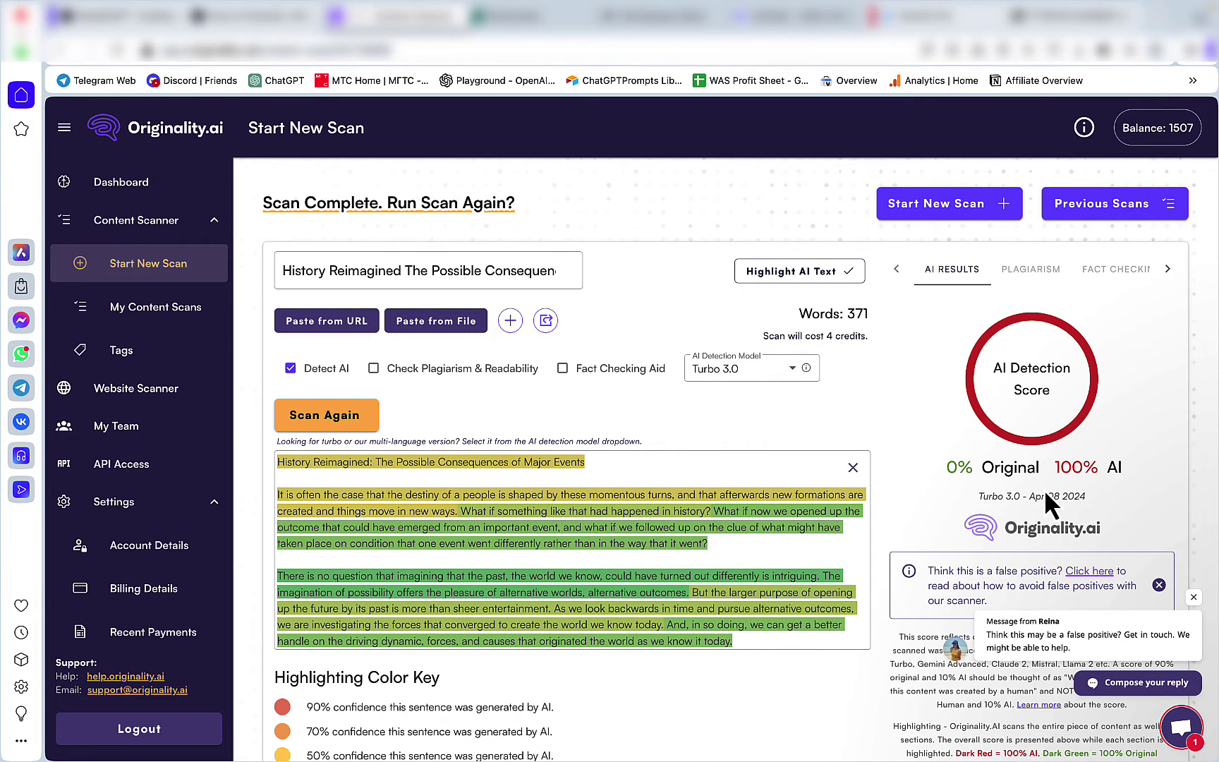
scroll(738, 466, down, 5)
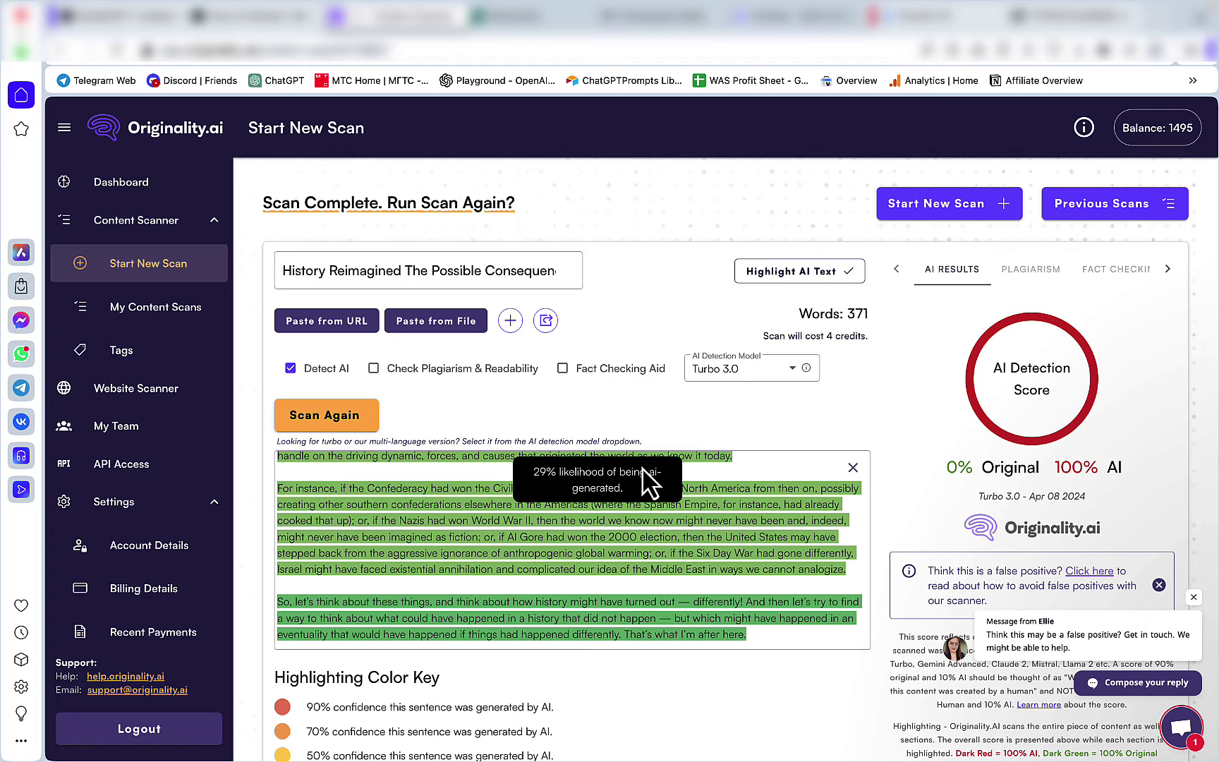
click(782, 372)
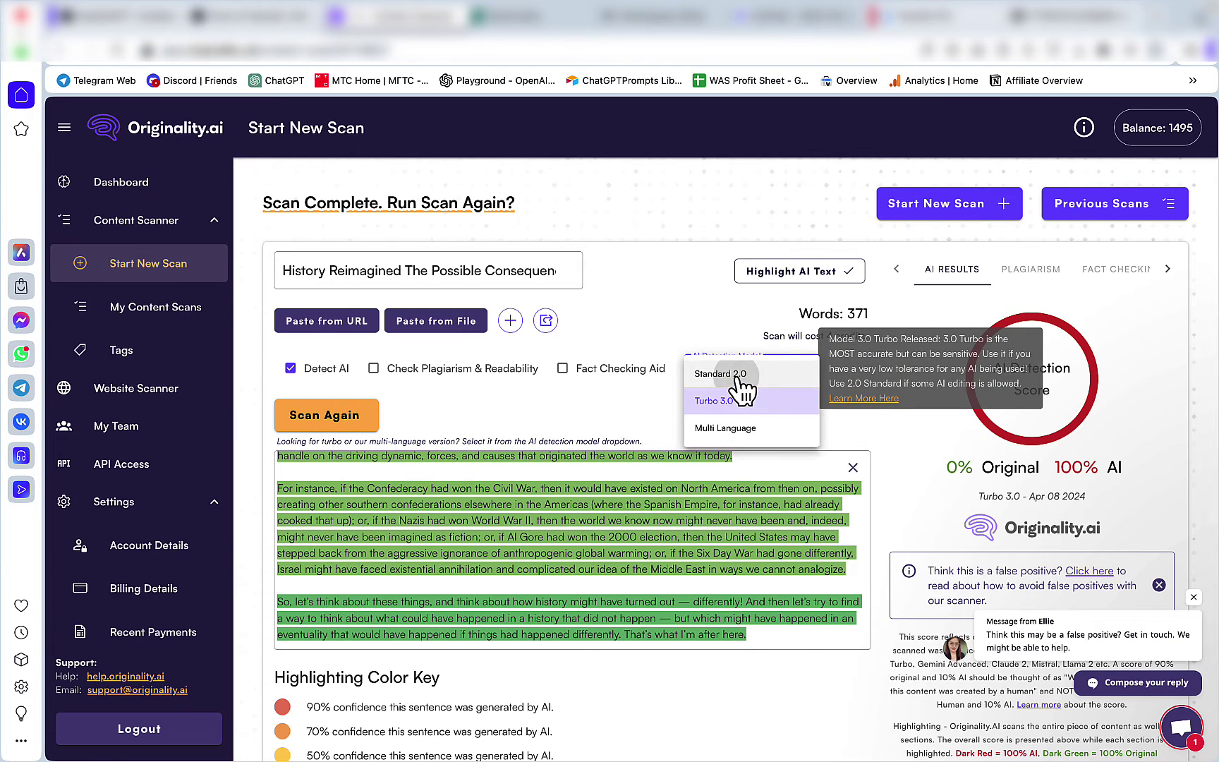
click(717, 374)
click(360, 420)
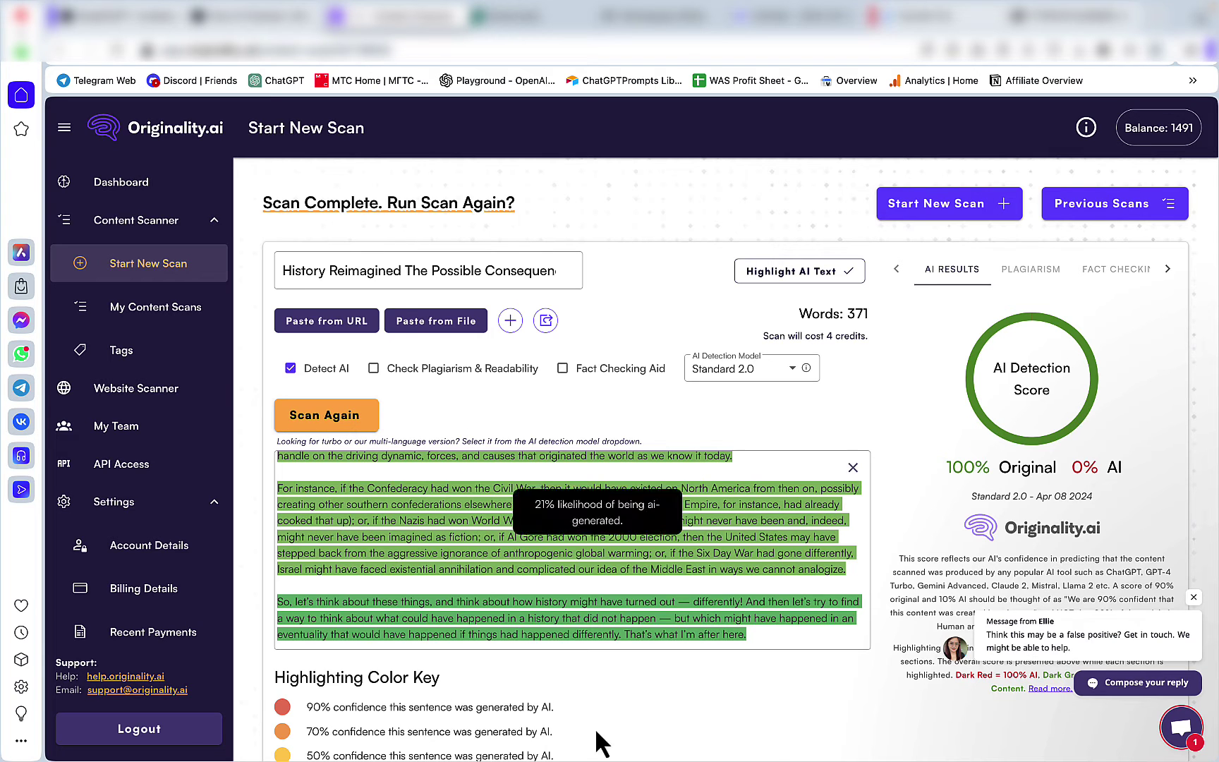
- Enter 100 for Originality 2.0 in H12 and n/a for Originality 3.0 in I12
click(429, 733)
click(747, 432)
text(100)
key(Tab)
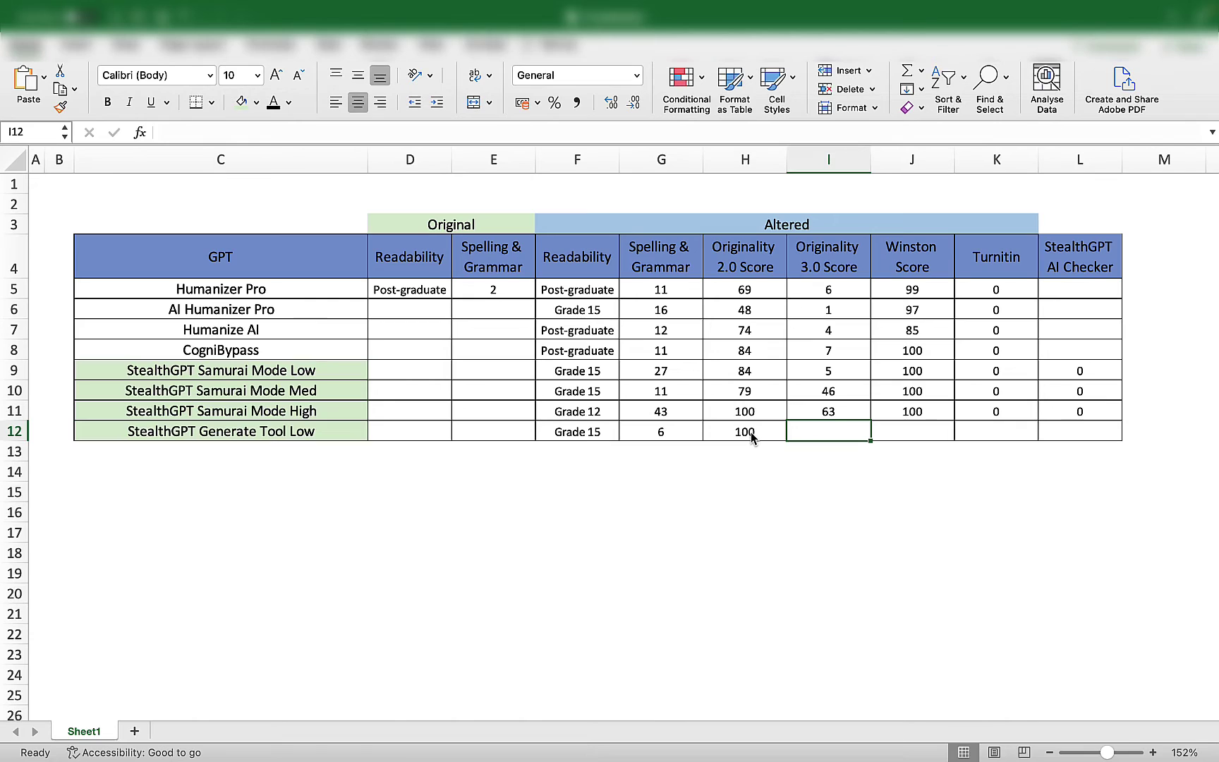
text(n/a)
key(Tab)
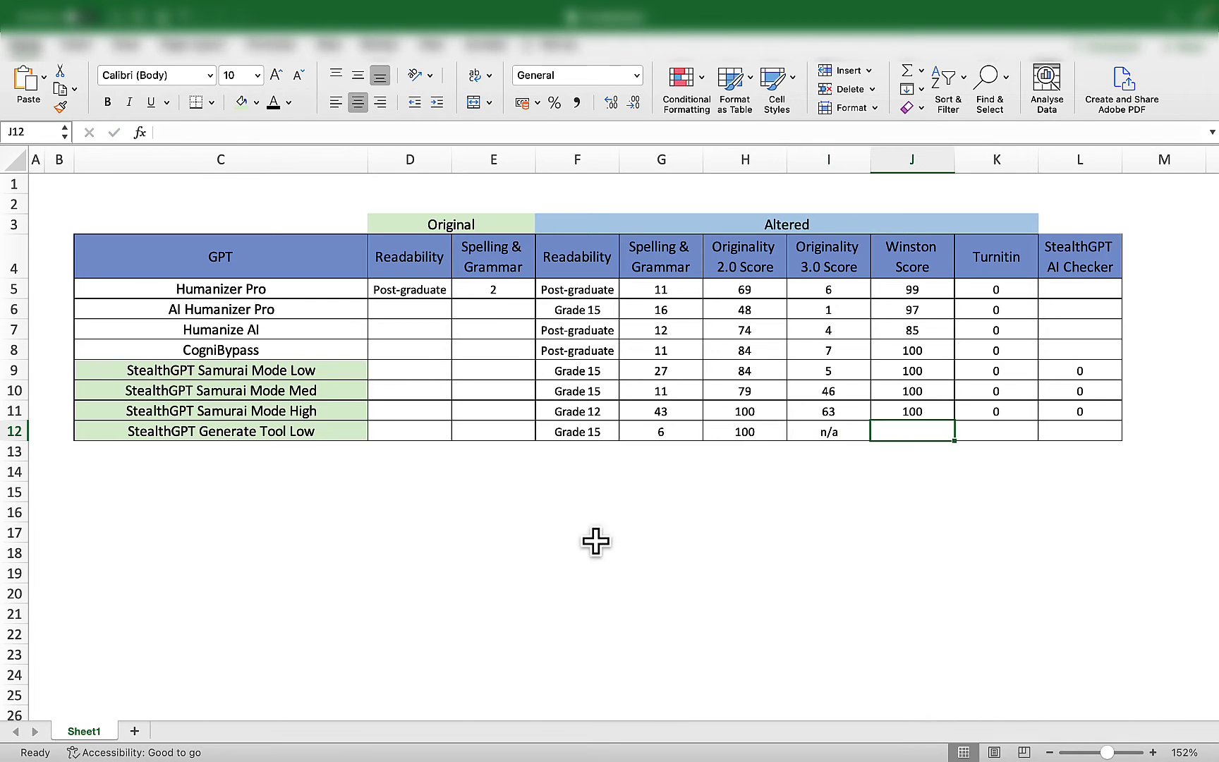
click(384, 747)
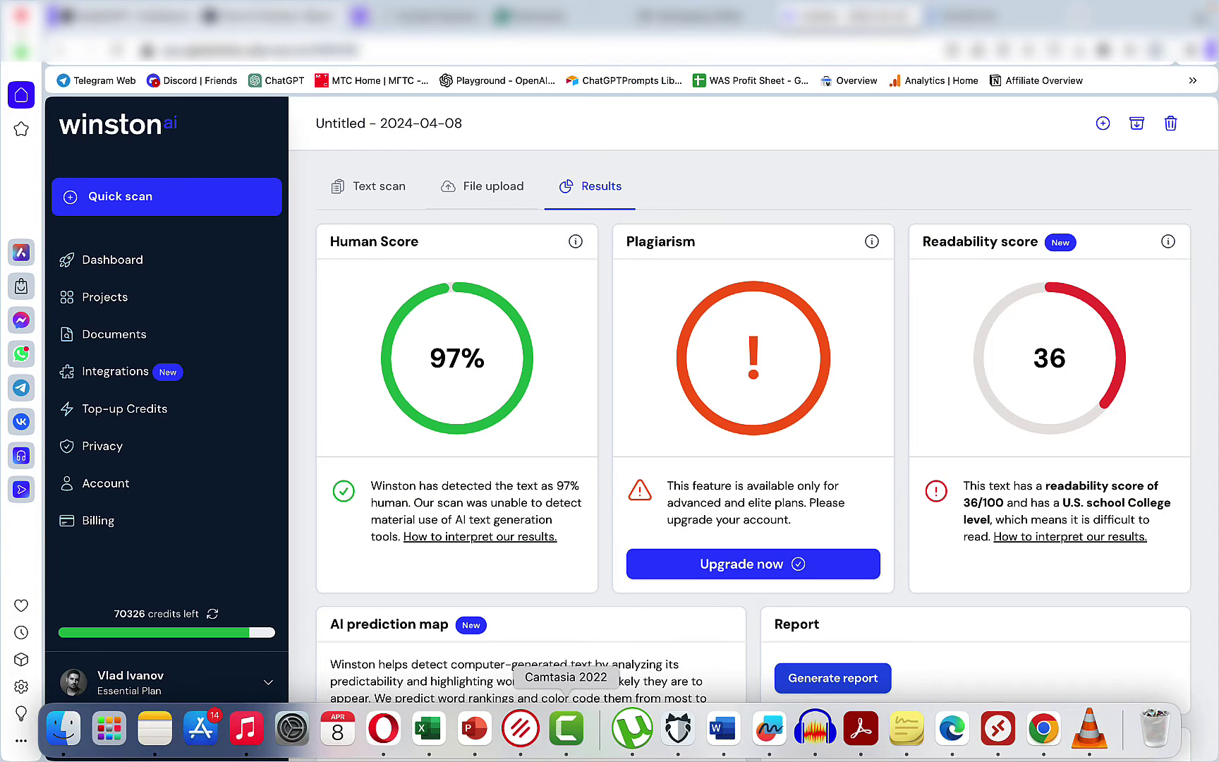
click(444, 744)
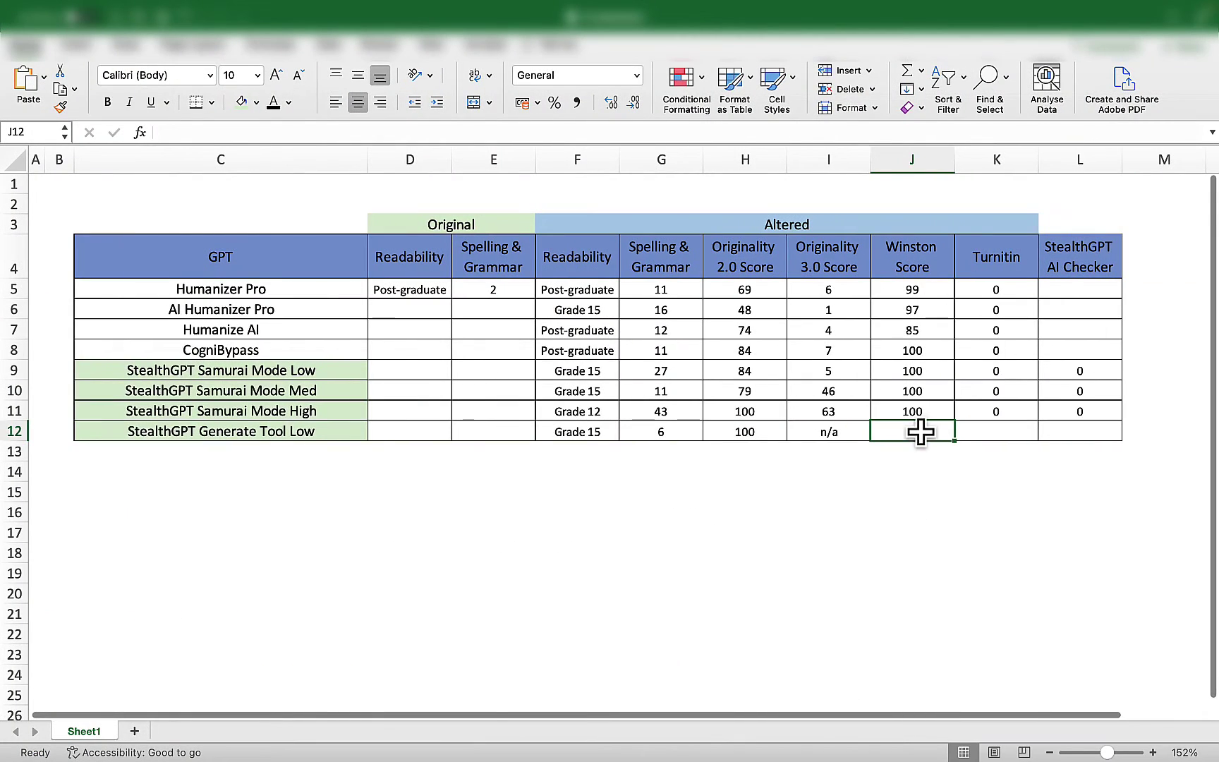
- Start entering the Winston Score of 97 in cell J12
text(97)
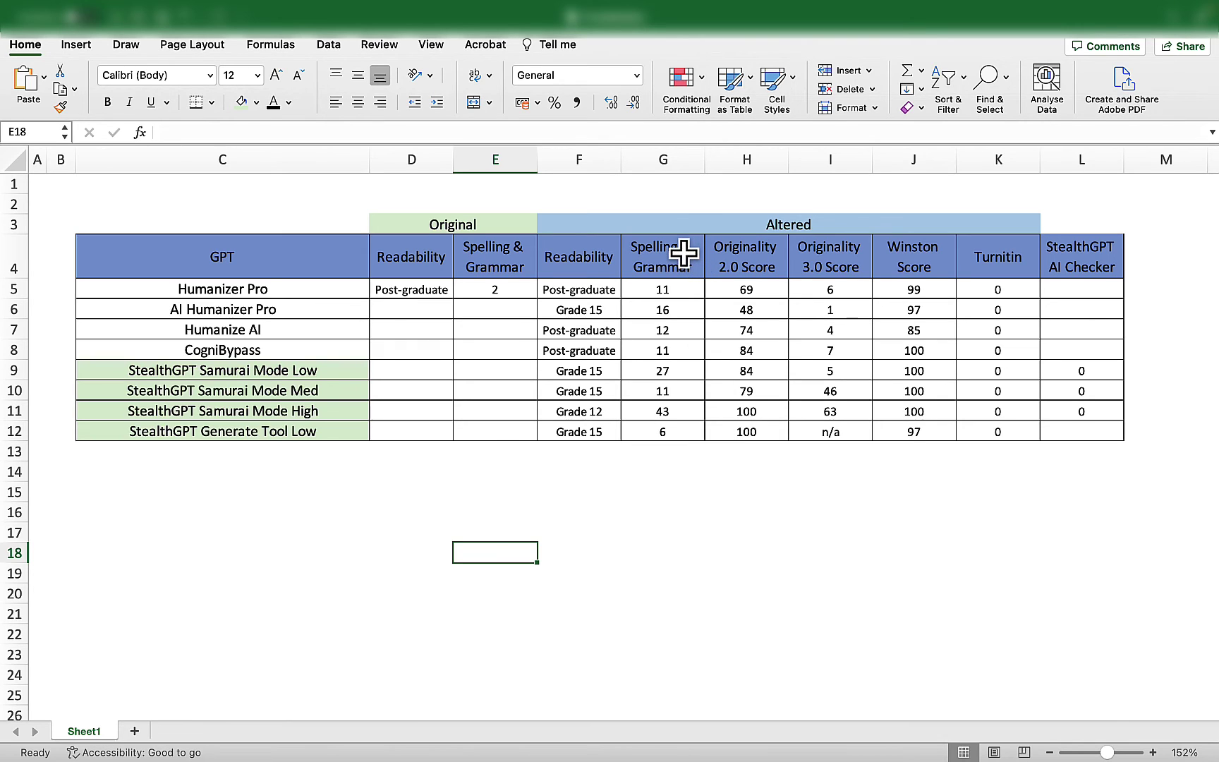
click(680, 390)
drag(680, 390, 680, 409)
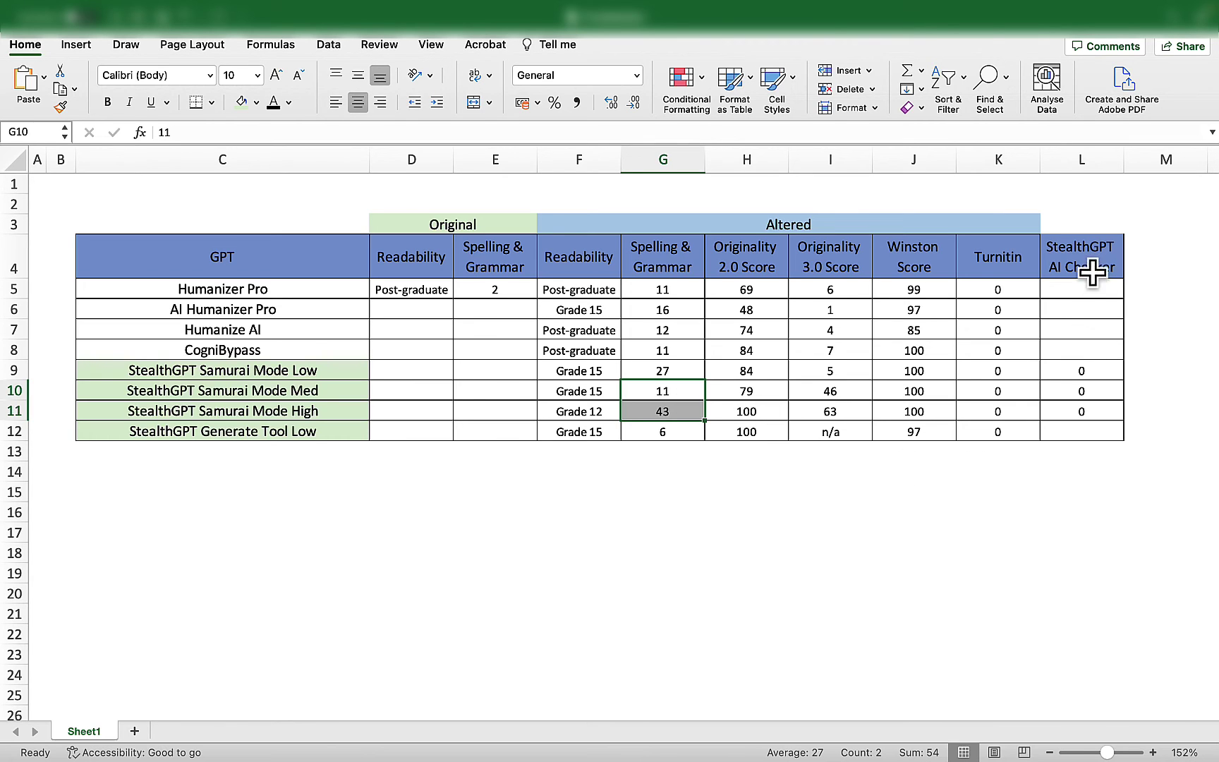
drag(1086, 372, 1085, 393)
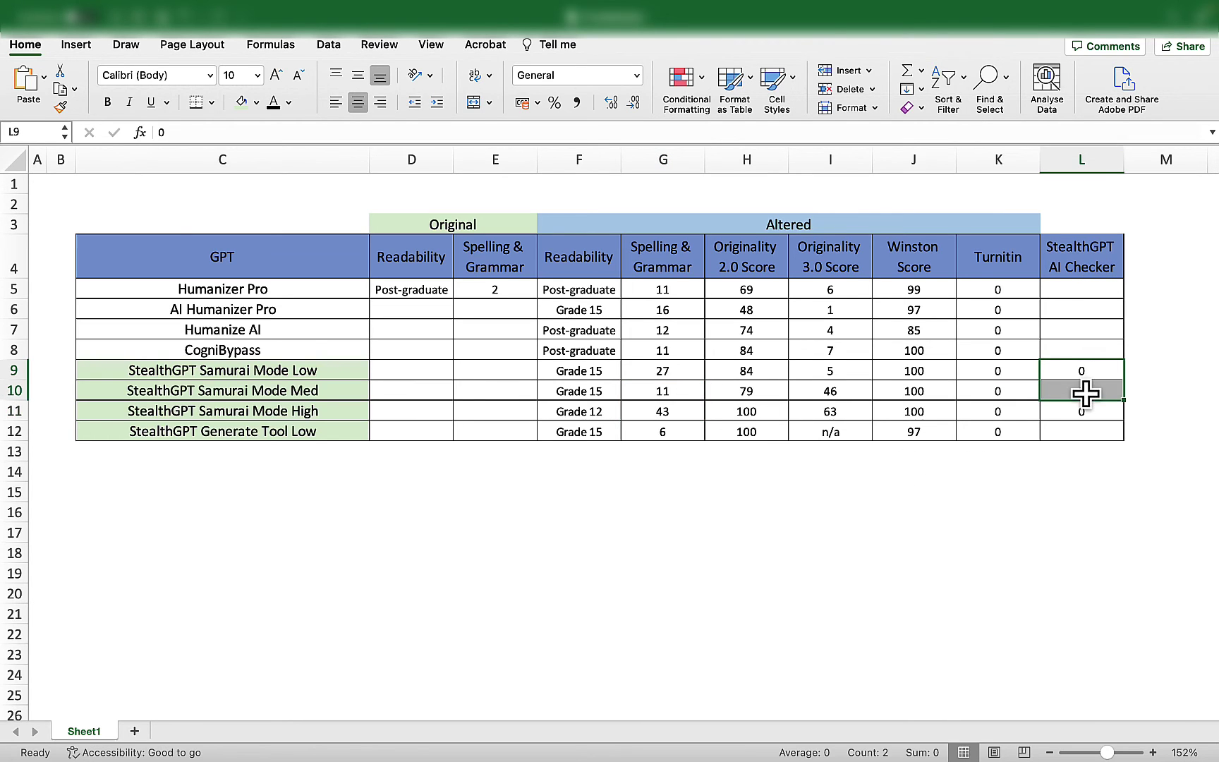
drag(920, 371, 985, 413)
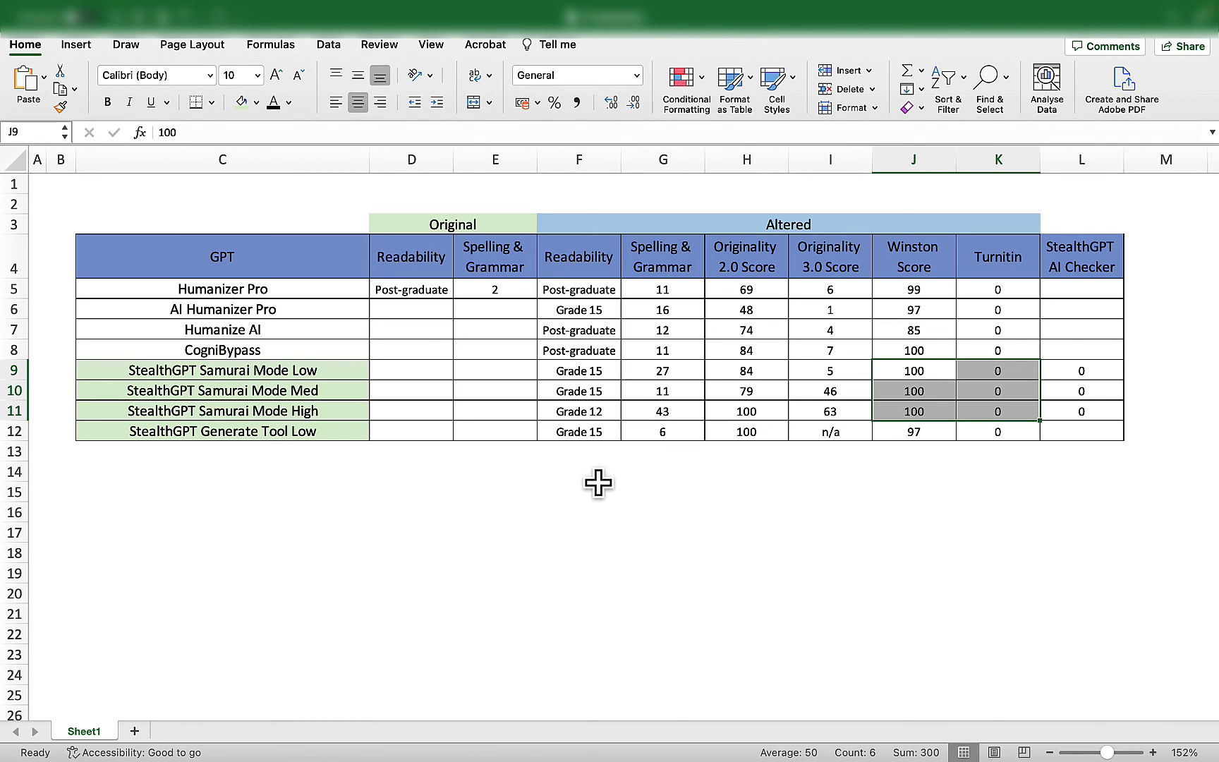
click(642, 437)
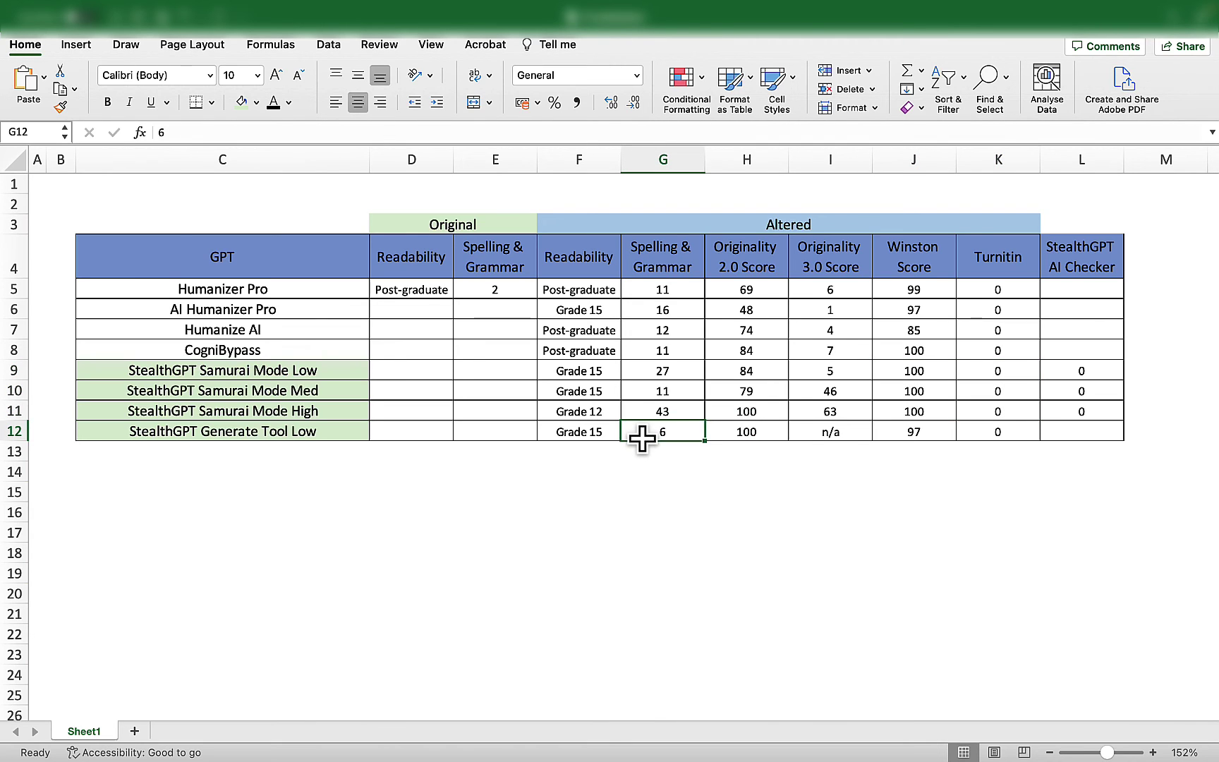
mouse_move(898, 429)
mouse_down()
mouse_move(944, 430)
mouse_move(910, 431)
mouse_up()
click(769, 434)
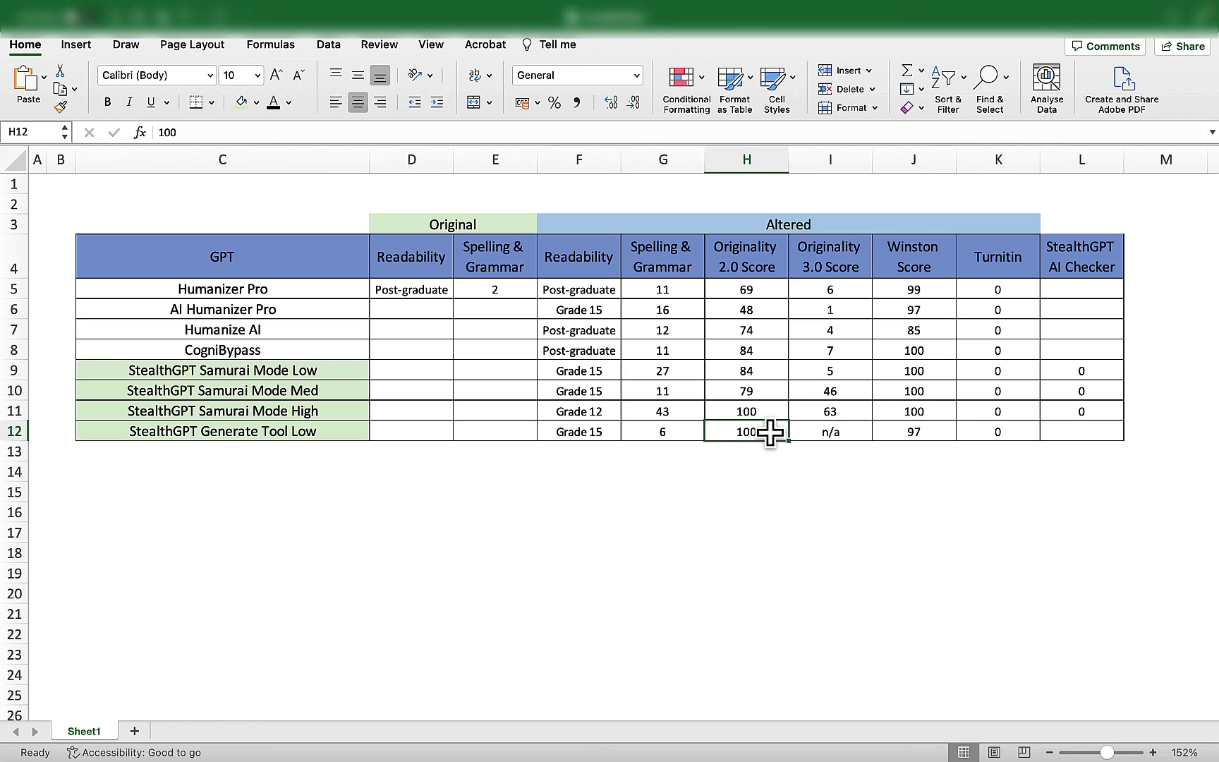
click(278, 429)
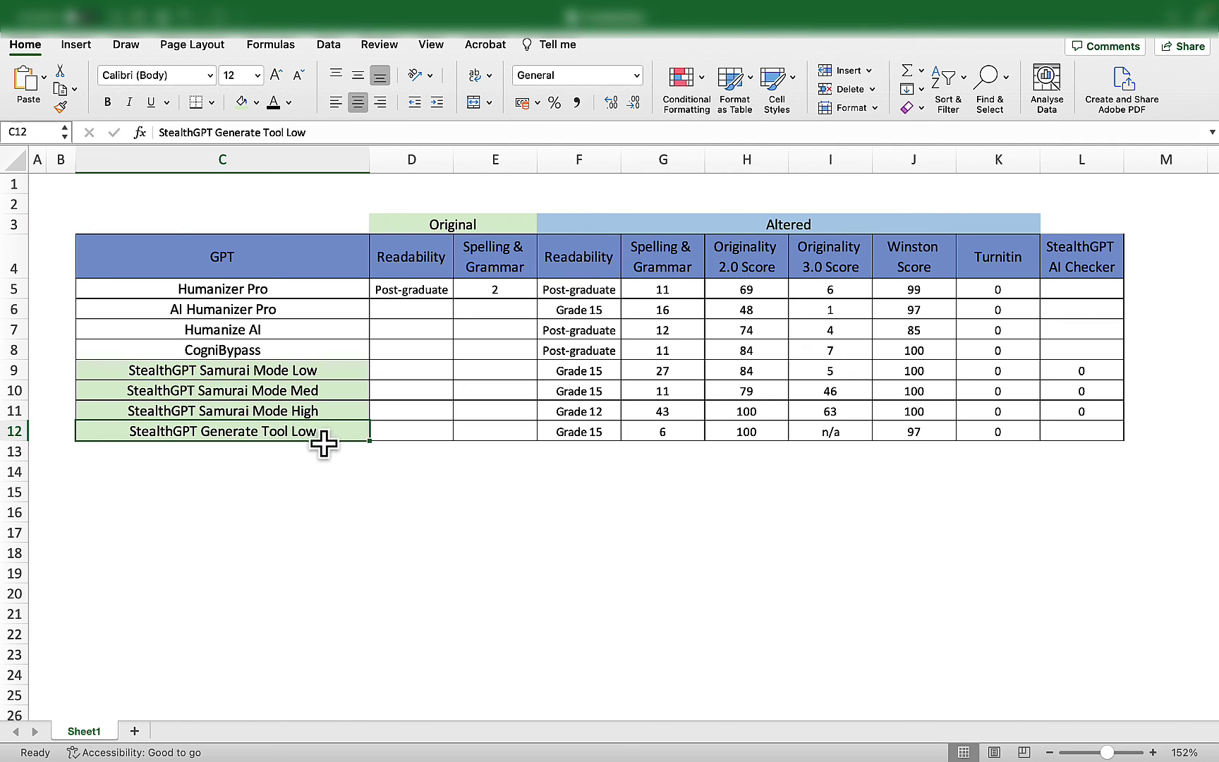
key(ctrl+z)
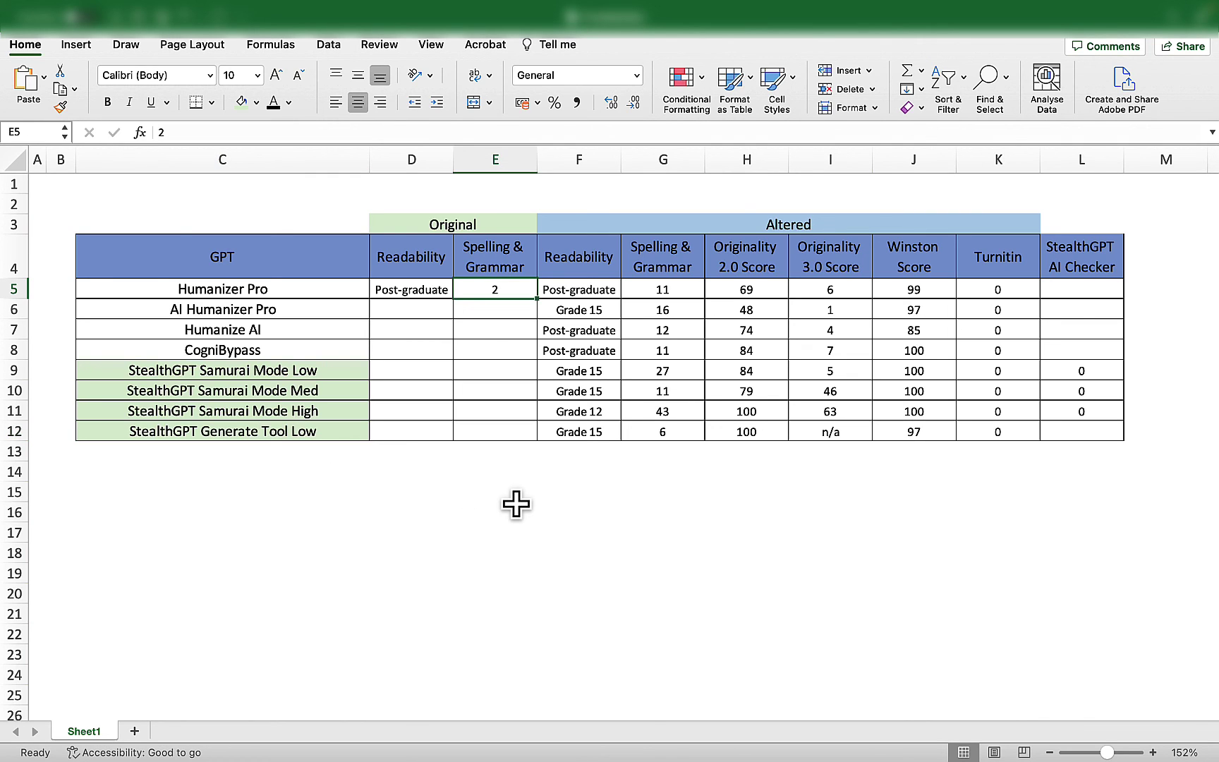